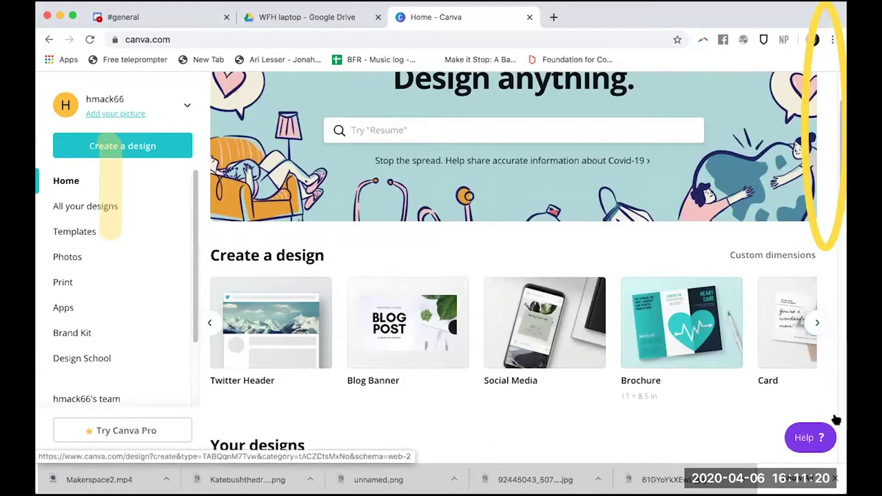
- Create a new blank Card design from the design types on the home page
click(816, 323)
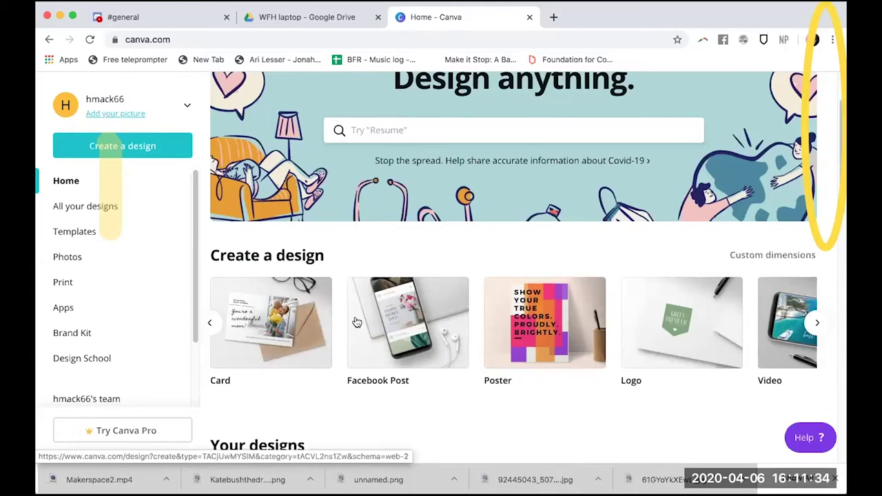
click(264, 303)
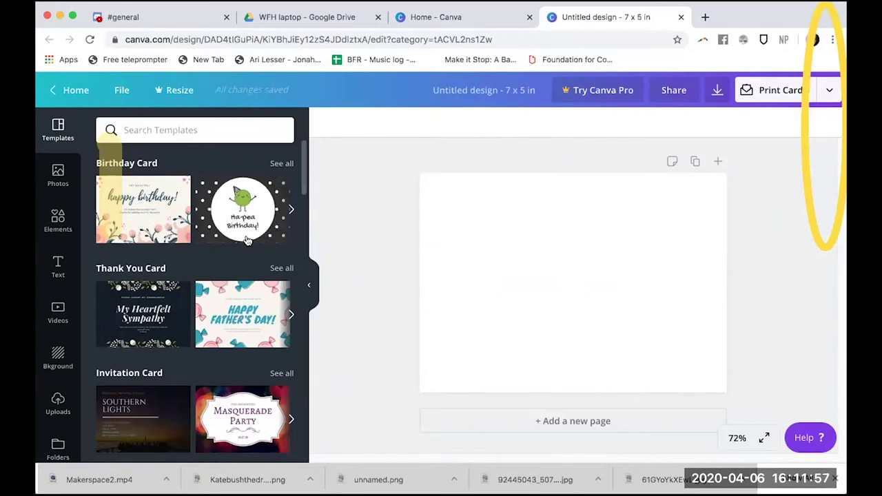
- Look through the card template categories, from birthday cards down to the full set of results, to see which styles are offered
scroll(175, 283, down, 5)
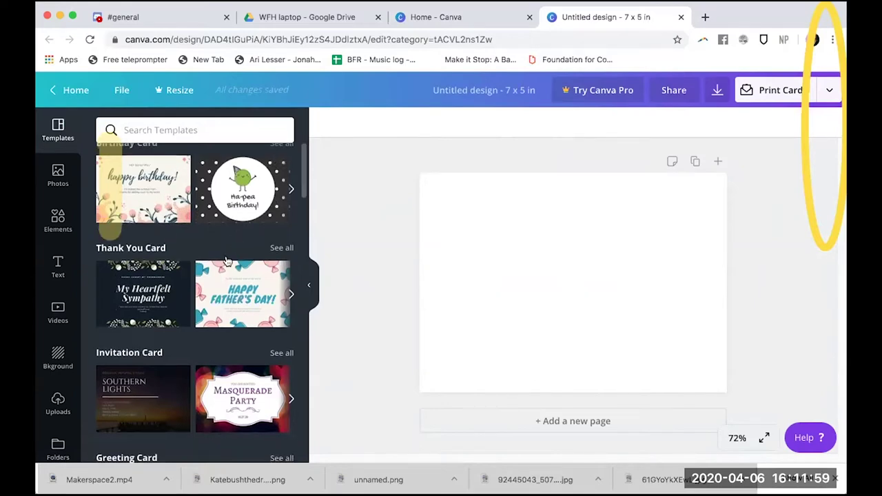
scroll(175, 285, down, 10)
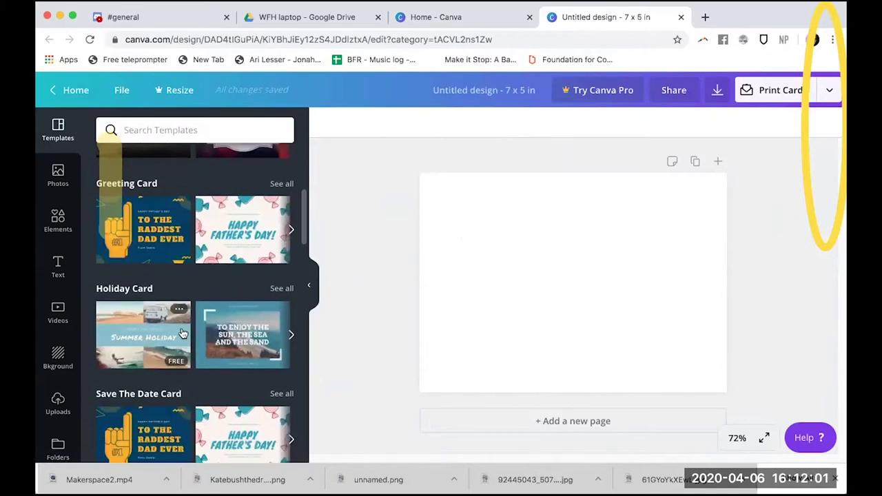
scroll(185, 336, down, 20)
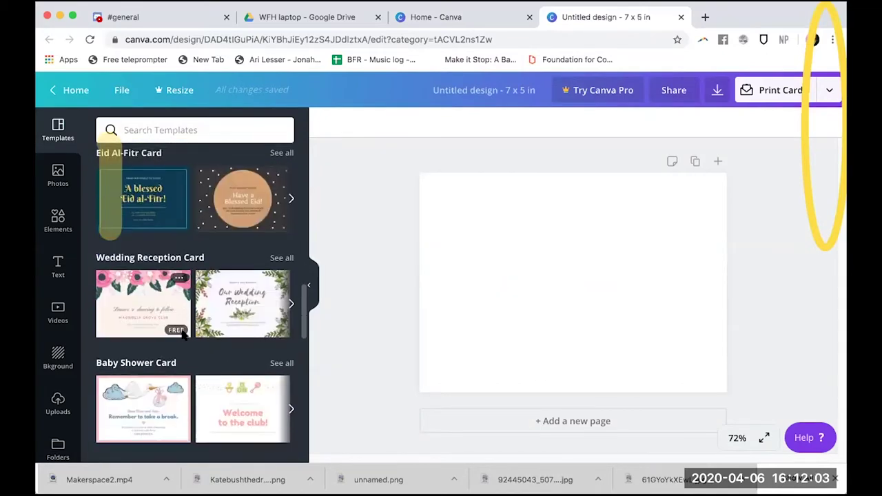
scroll(191, 350, down, 15)
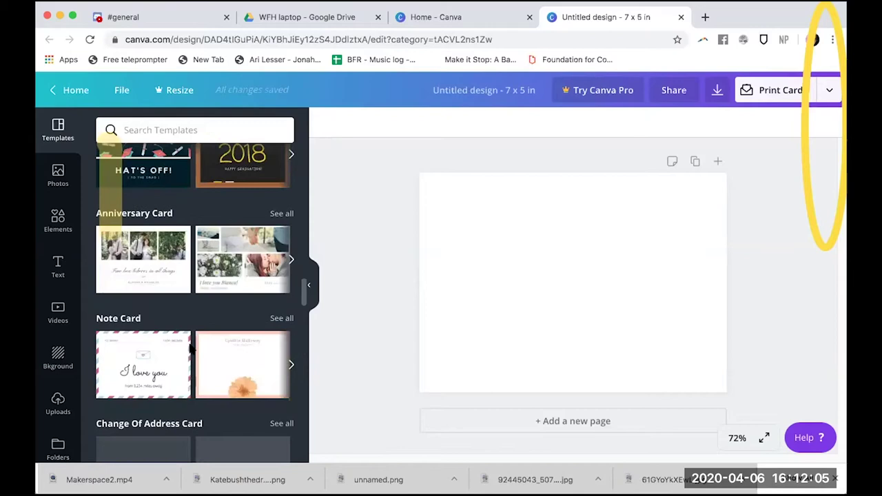
scroll(191, 350, down, 3)
scroll(192, 347, down, 10)
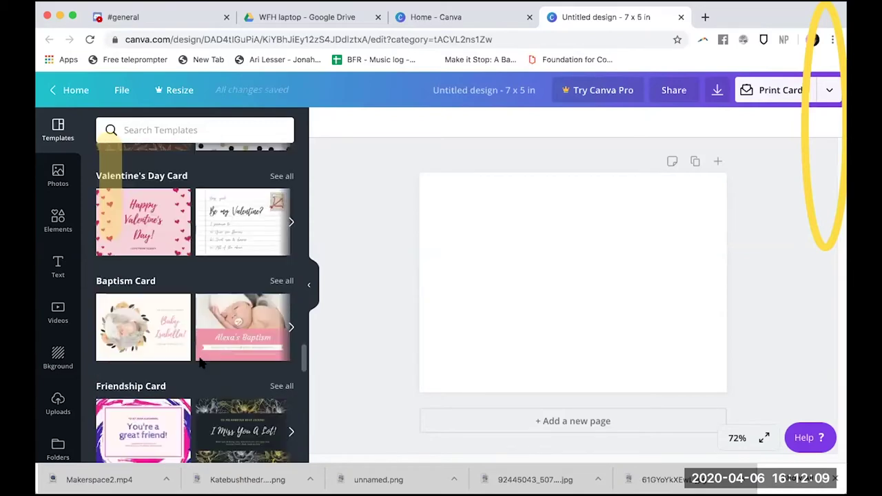
scroll(198, 365, down, 3)
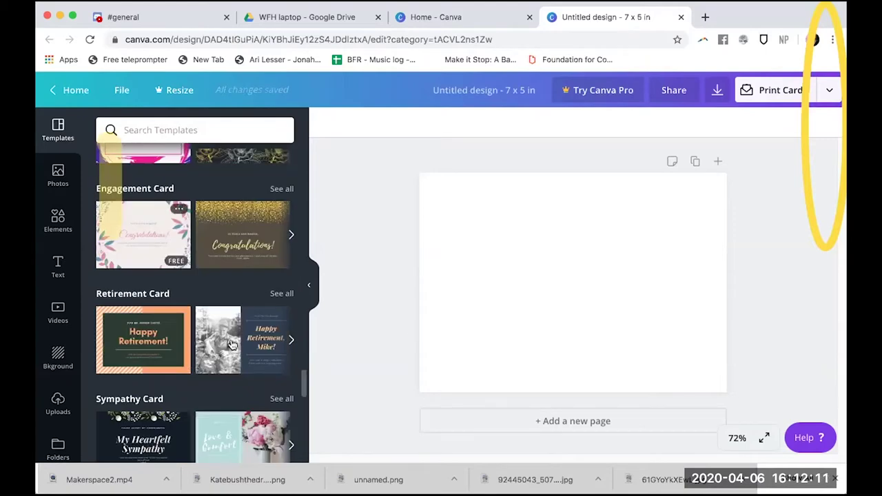
scroll(186, 372, down, 4)
scroll(184, 379, down, 10)
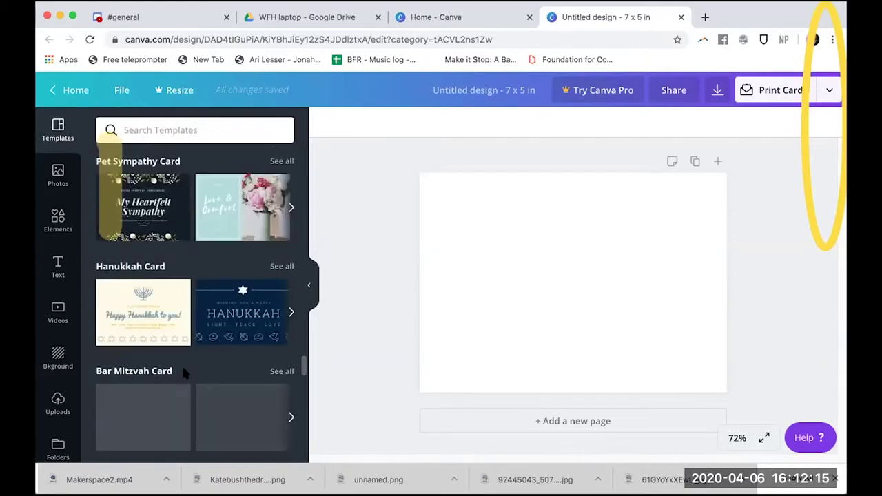
scroll(183, 372, down, 5)
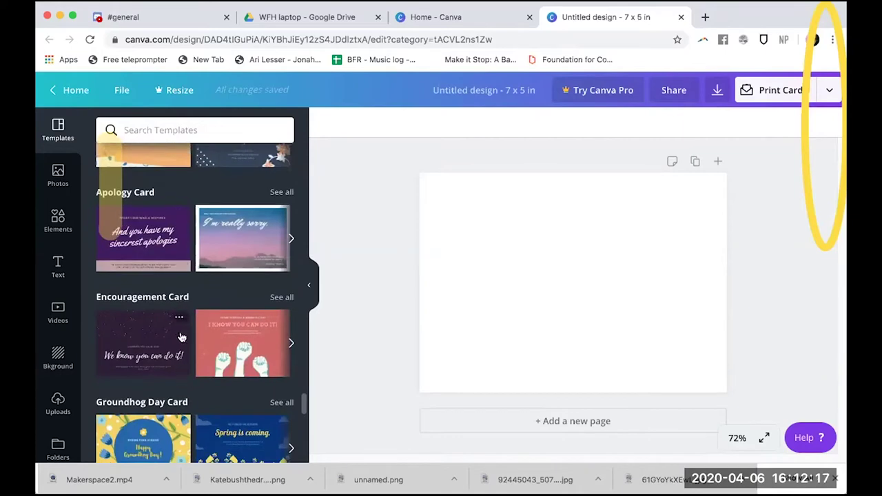
scroll(181, 337, down, 6)
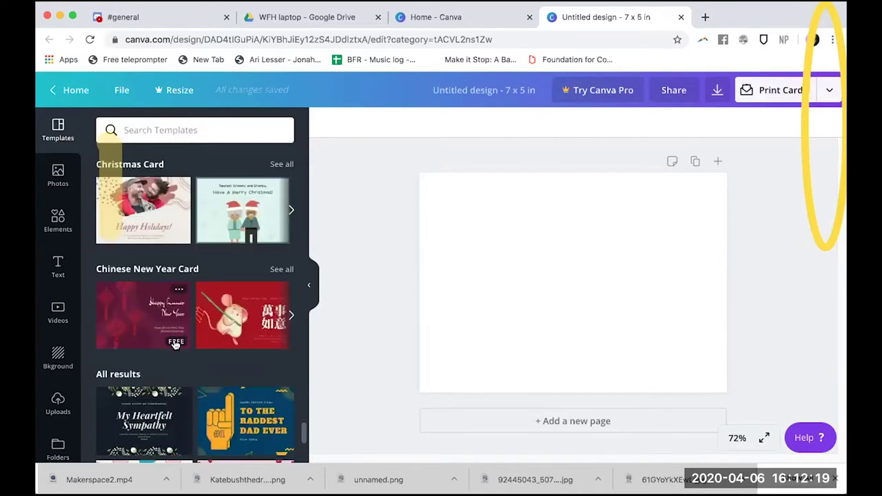
scroll(175, 344, down, 5)
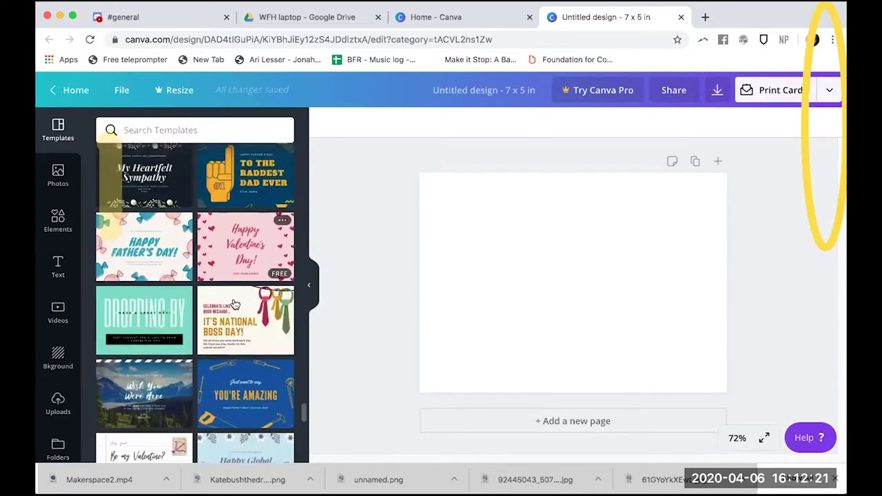
scroll(167, 338, up, 2)
scroll(168, 339, down, 8)
scroll(172, 343, up, 4)
scroll(170, 343, up, 10)
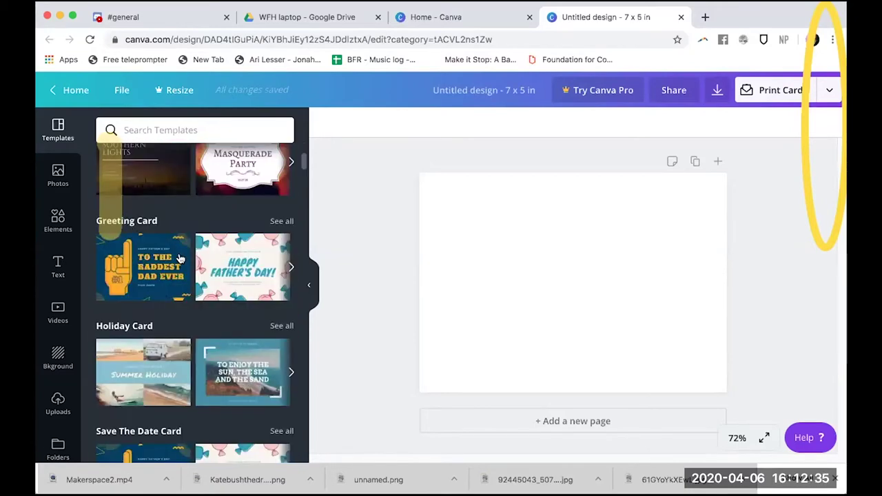
- Show all Greeting Card templates and apply the teal and white "Happy Father's Day!" template to the blank page
click(276, 227)
scroll(174, 276, down, 2)
scroll(173, 252, down, 5)
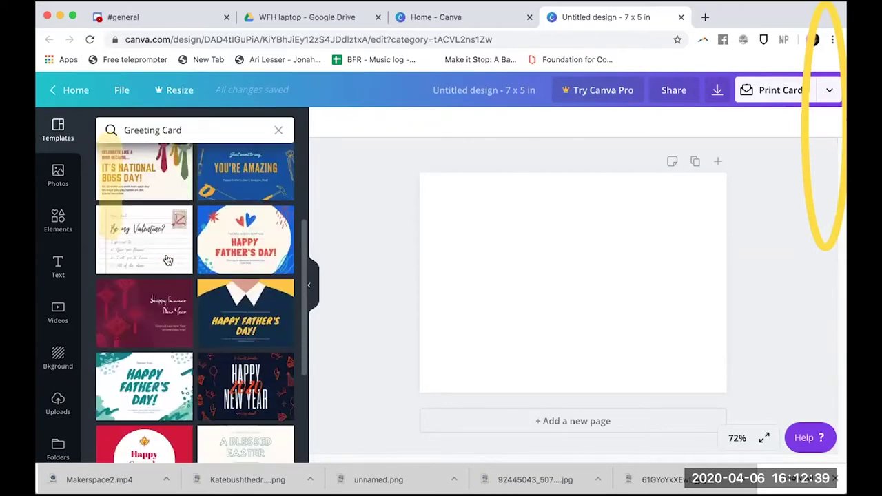
scroll(171, 274, down, 2)
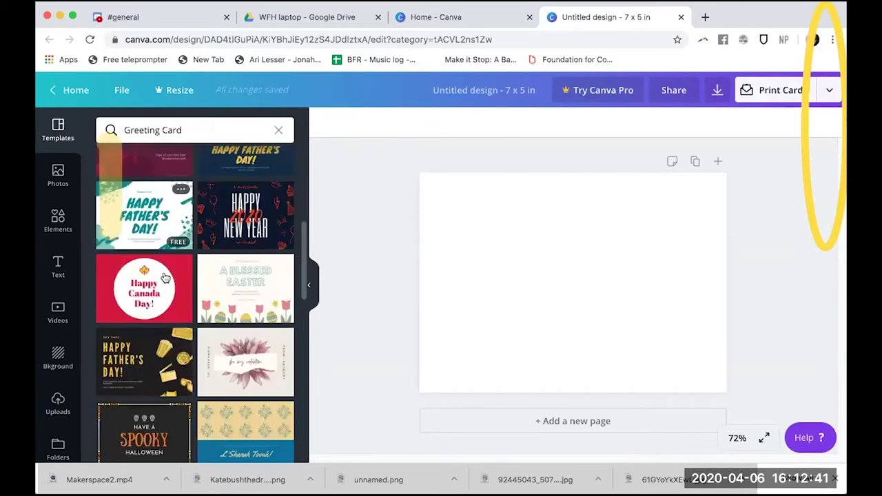
click(153, 233)
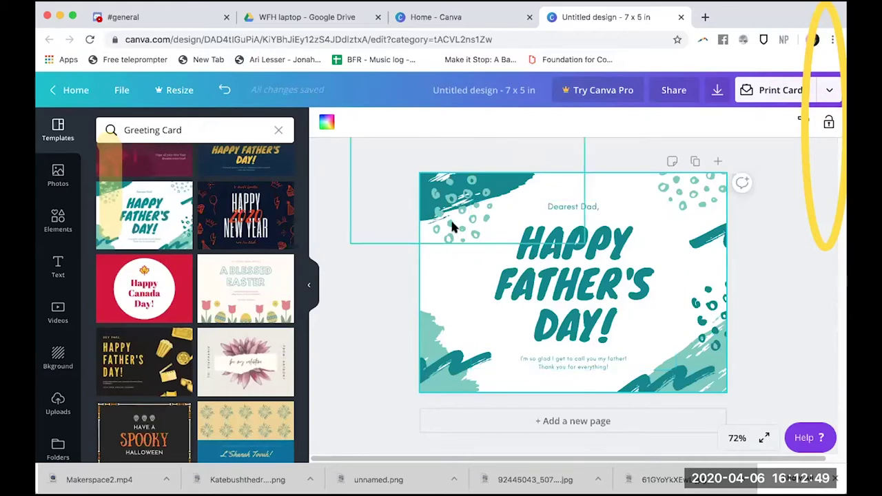
drag(699, 188, 706, 317)
click(465, 378)
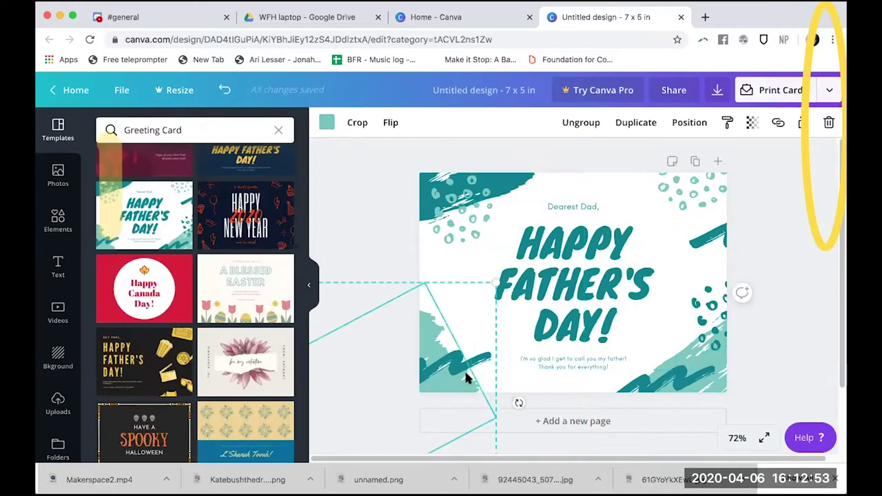
drag(501, 282, 540, 304)
- Replace the card's main heading text with "HAPPY BERNIE SANDERS DAY"
click(622, 312)
click(622, 334)
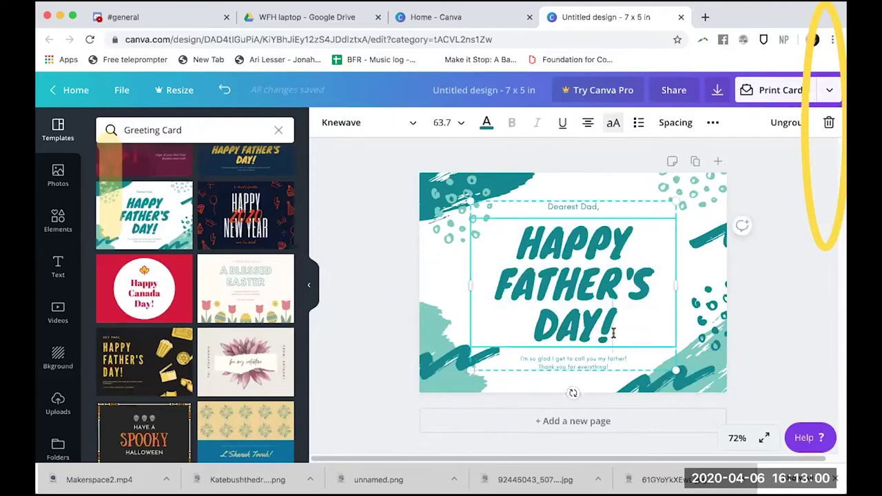
drag(622, 334, 496, 232)
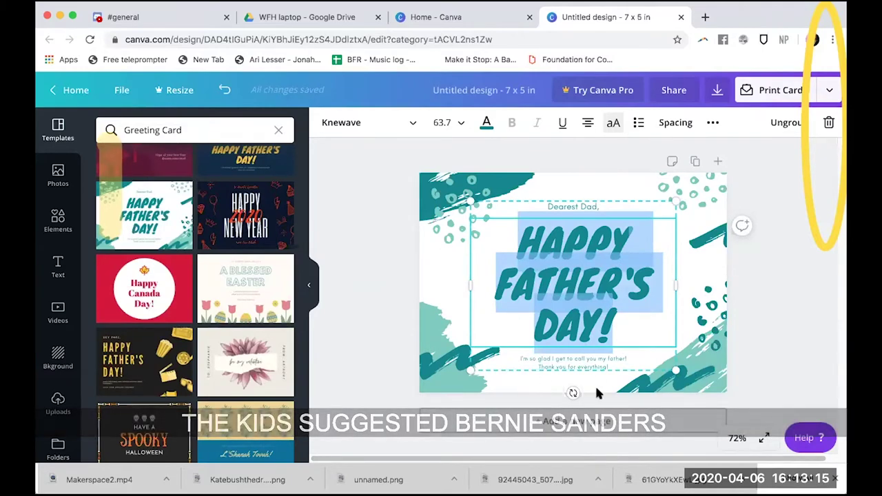
drag(475, 243, 628, 328)
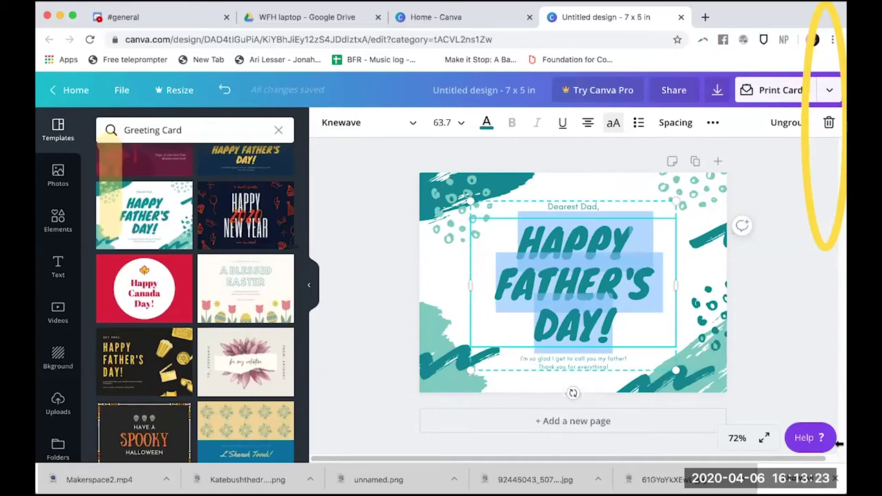
text(HAPPY BI)
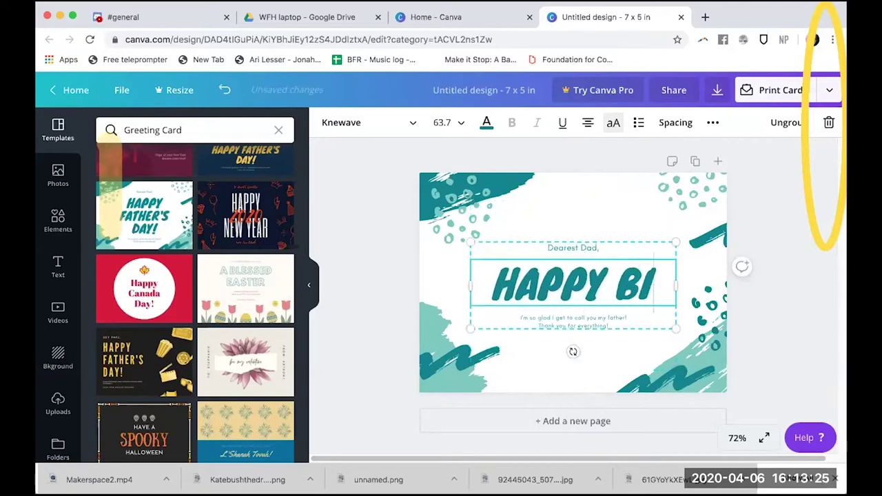
key(BackSpace)
text(ERNIE S)
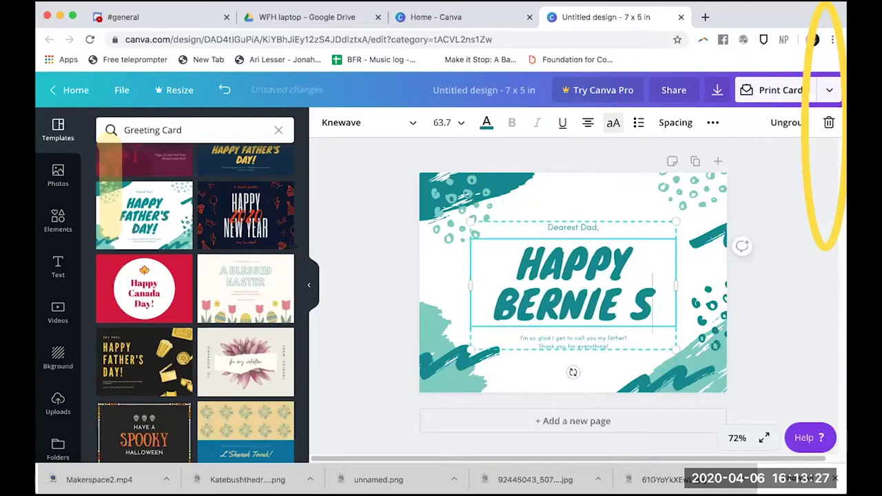
text(ANDERS DAY)
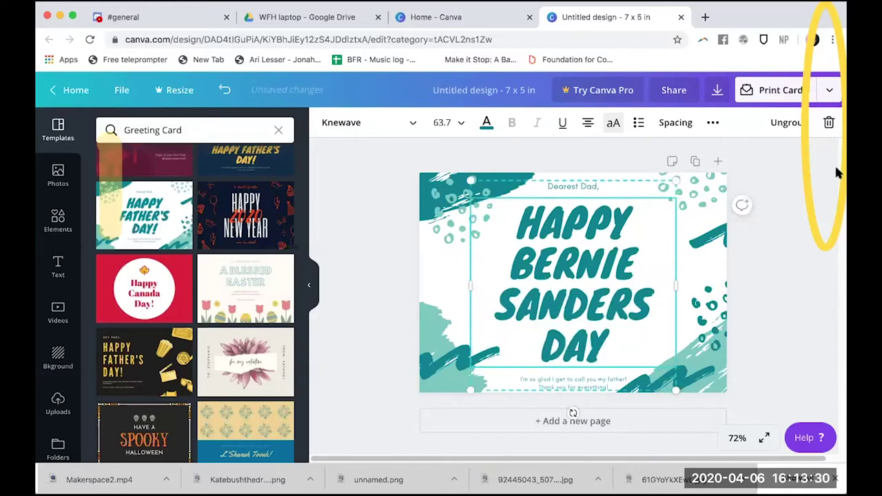
- Scale the grouped greeting, heading and message down slightly, to a heading font size of about 61.6
click(546, 181)
click(601, 317)
click(569, 179)
click(551, 380)
drag(516, 374, 605, 390)
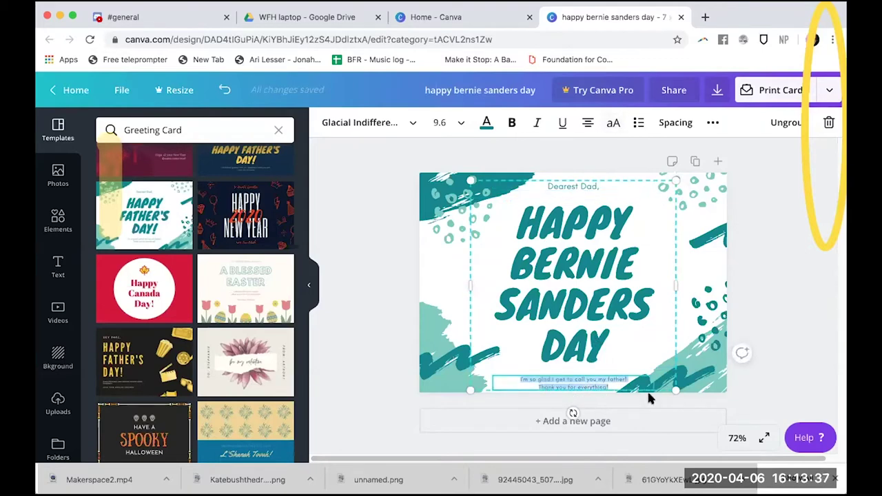
mouse_move(676, 391)
mouse_down()
mouse_move(718, 310)
mouse_move(667, 367)
mouse_move(677, 376)
mouse_up()
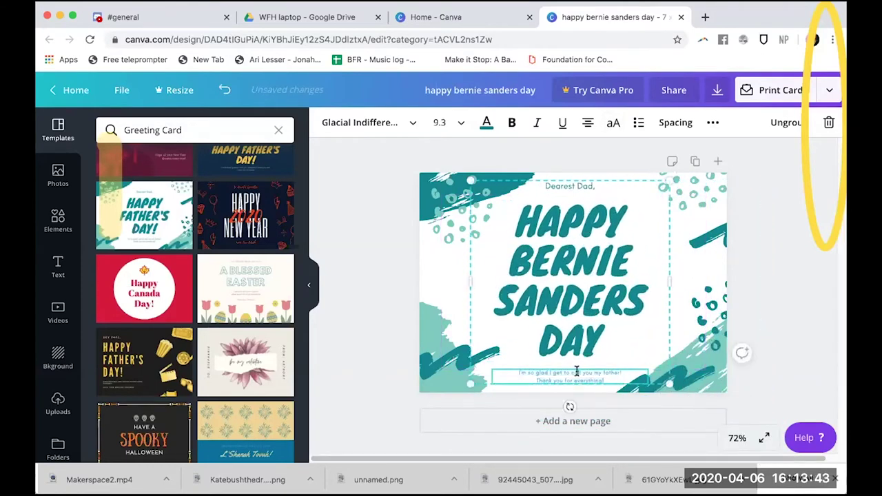
- Ungroup the card's text block and move the heading slightly down, away from the "Dearest Dad," line
click(574, 184)
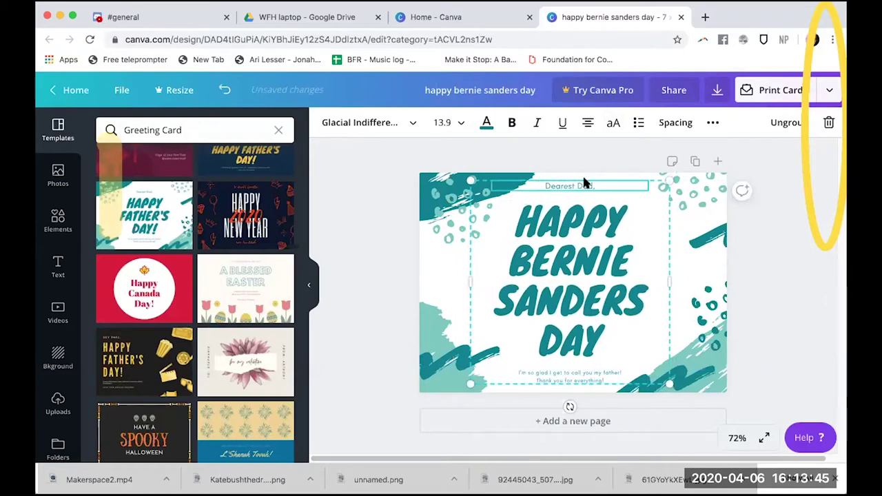
click(785, 124)
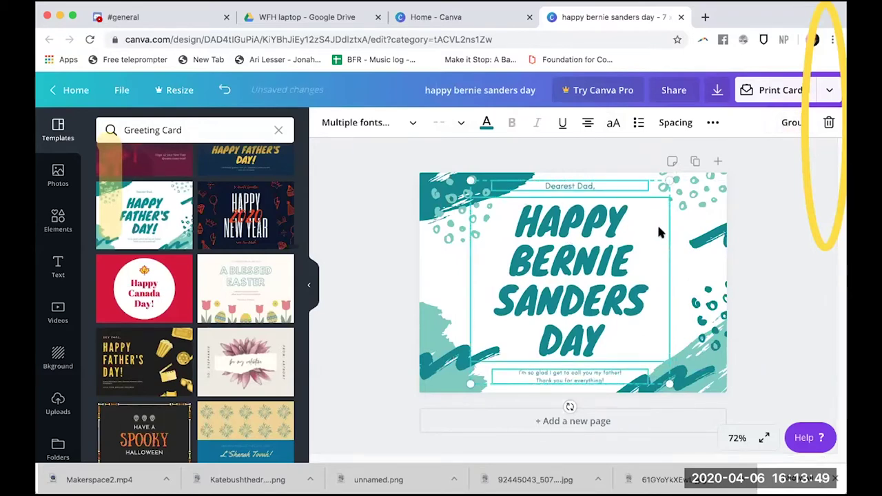
mouse_move(619, 277)
mouse_down()
mouse_move(592, 286)
mouse_move(607, 281)
mouse_up()
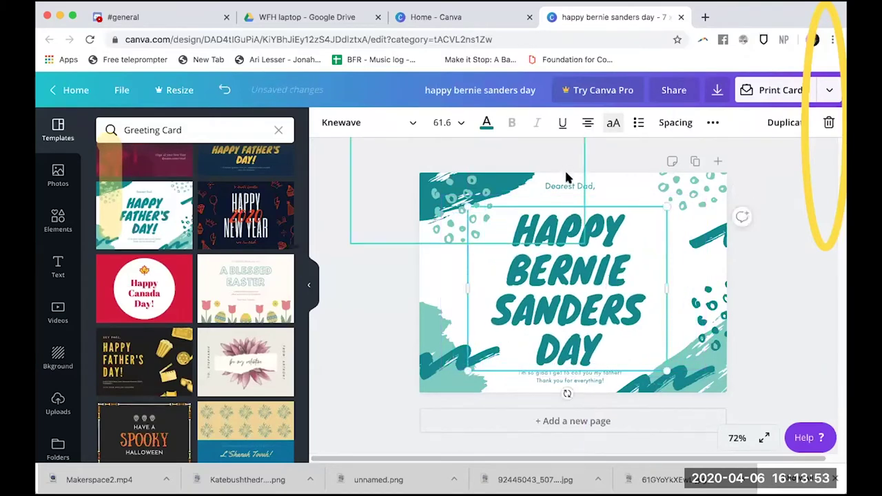
click(568, 183)
click(568, 184)
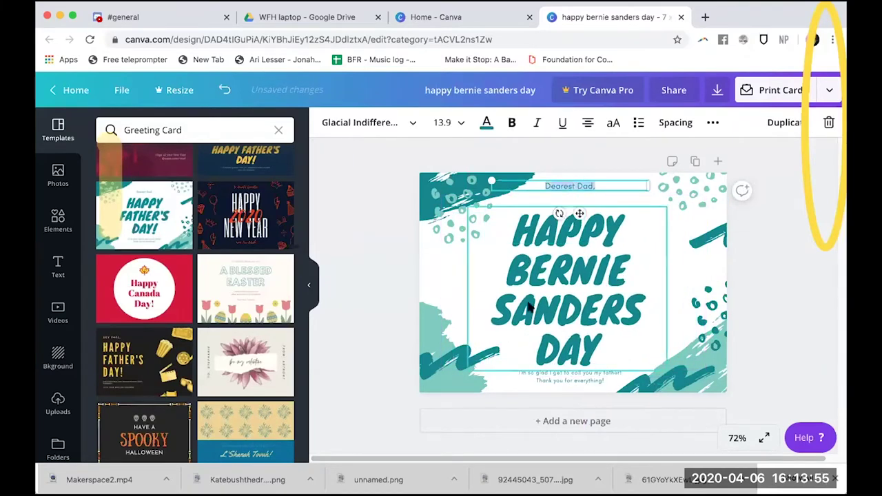
- Select the whole heading text and browse the English fonts available for it
click(536, 246)
double_click(536, 245)
drag(512, 220, 629, 365)
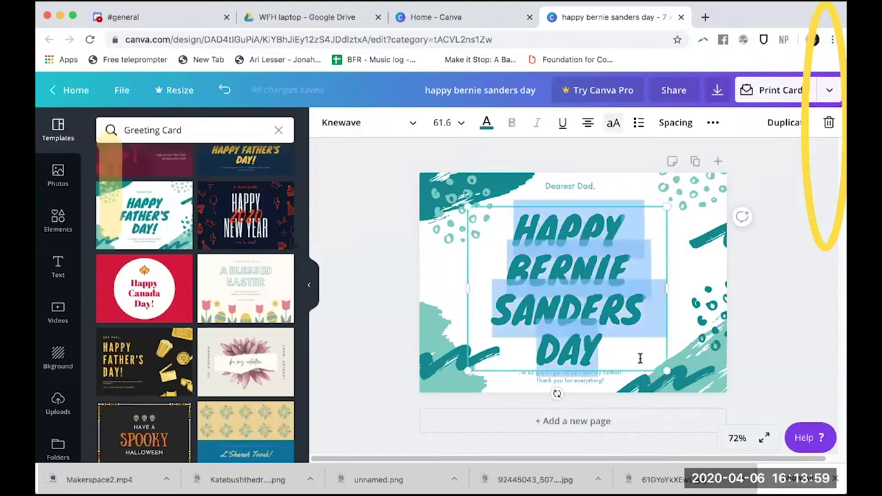
click(412, 125)
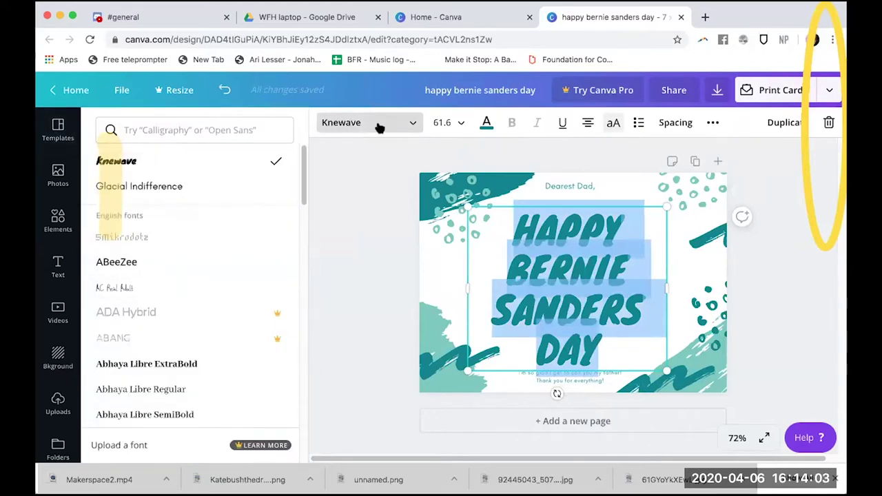
scroll(202, 285, down, 10)
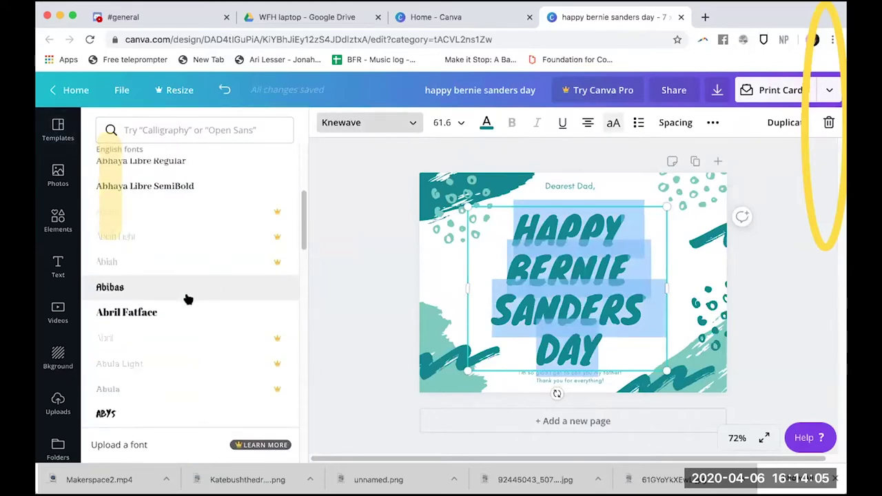
scroll(146, 334, up, 5)
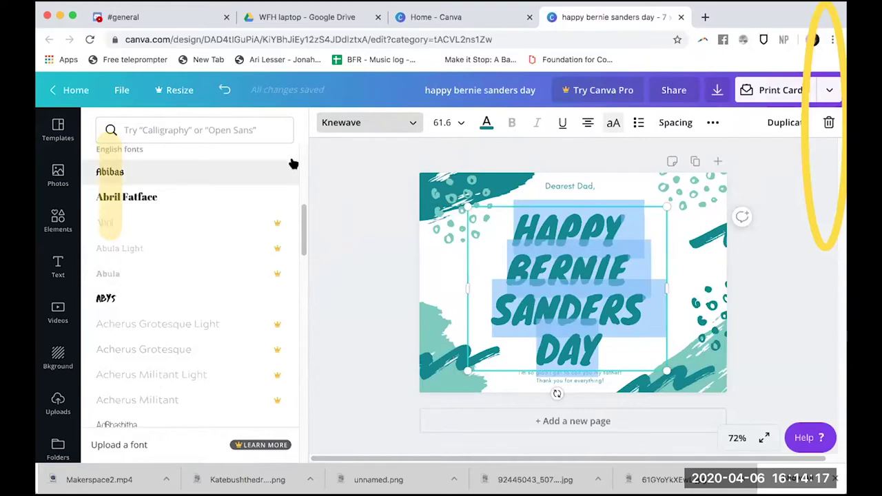
scroll(155, 296, up, 3)
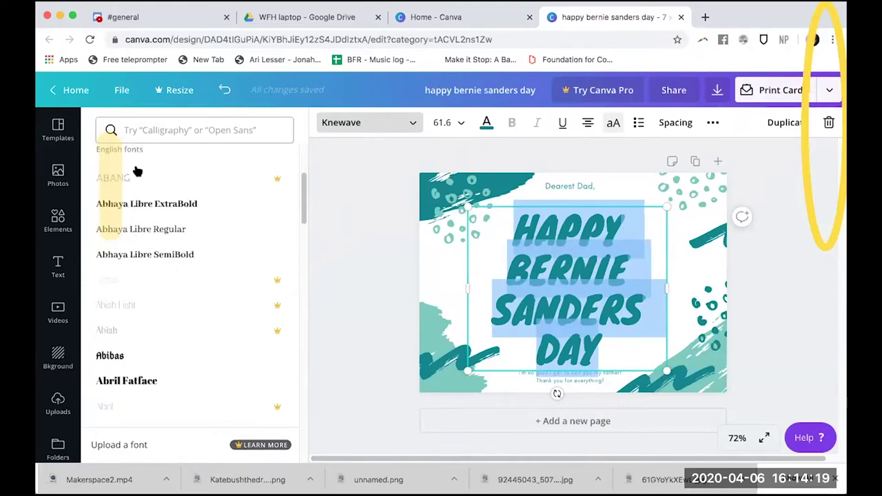
scroll(151, 299, down, 10)
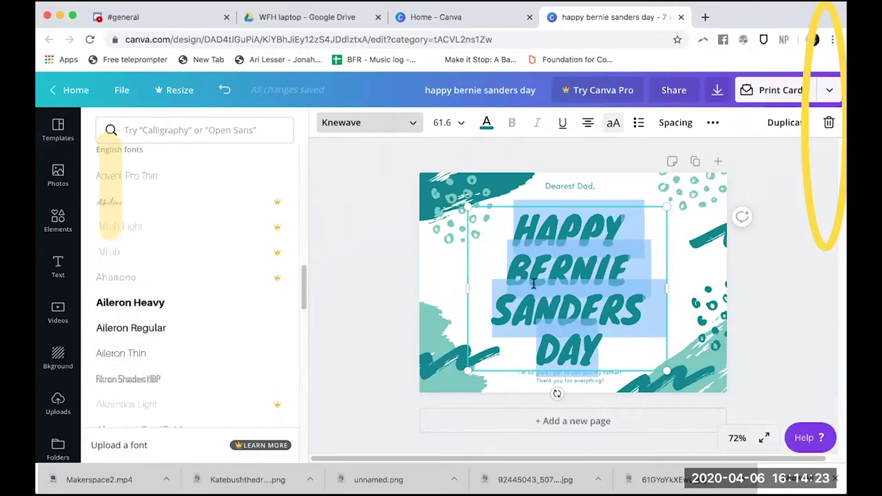
- Set the heading's font to Aileron Heavy and recolour its text dark purple (#5e17eb)
click(118, 310)
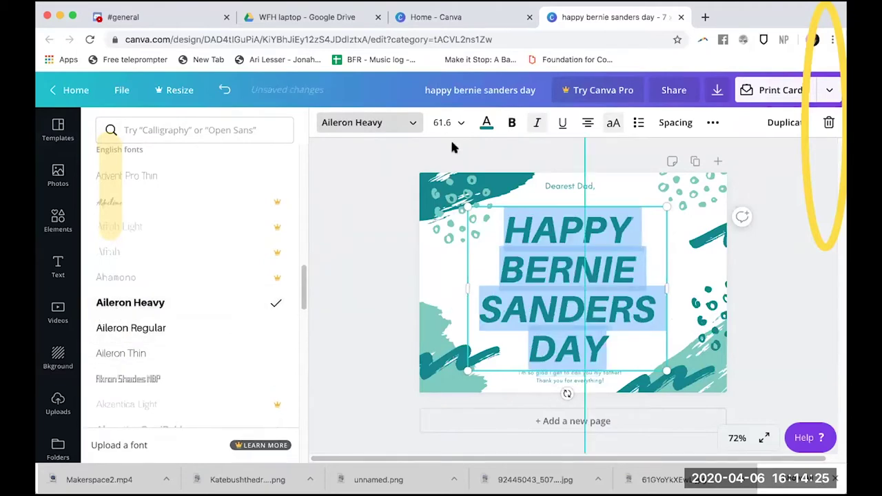
click(577, 296)
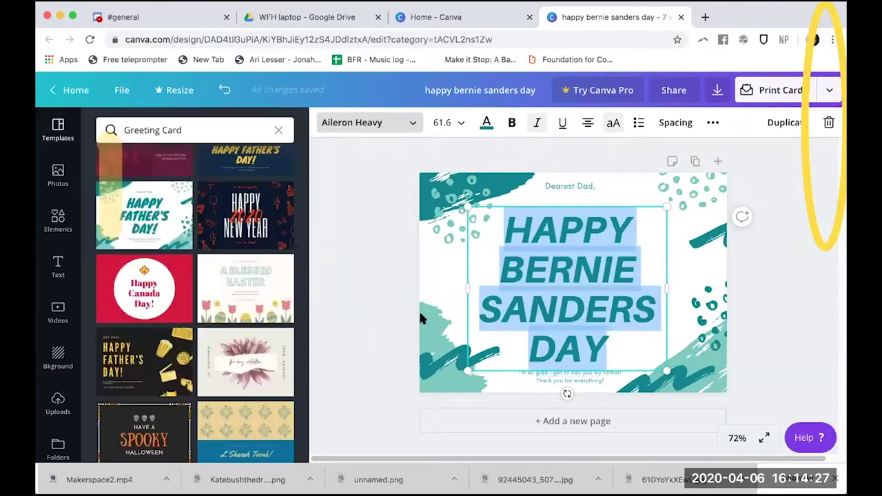
triple_click(582, 291)
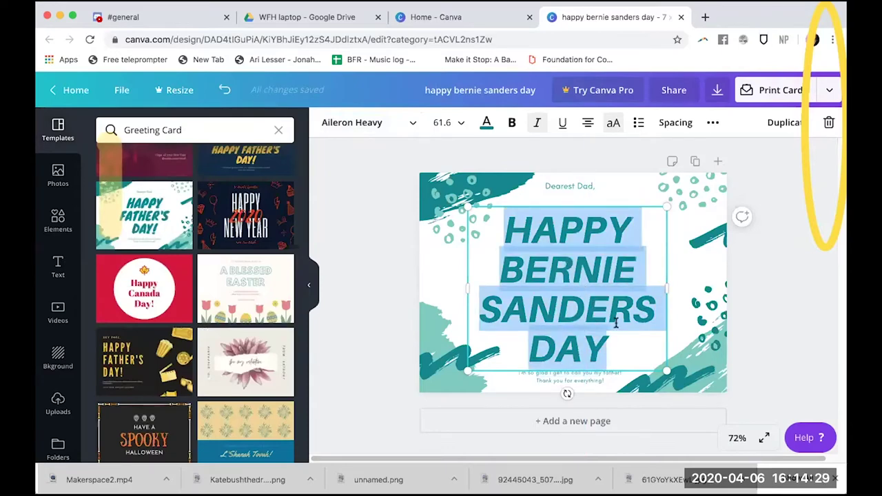
click(485, 130)
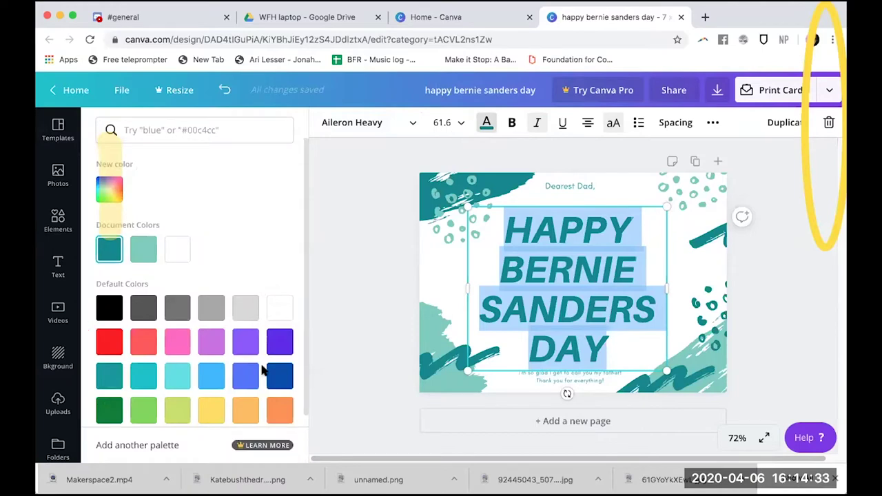
click(279, 342)
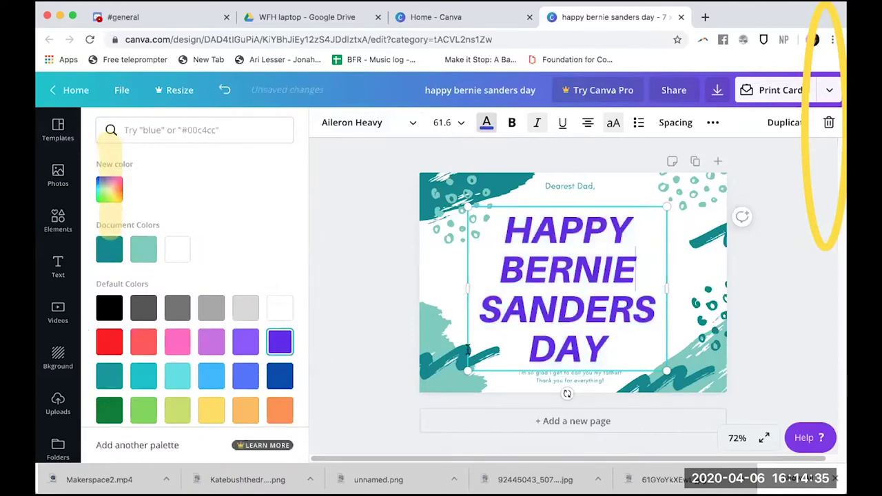
- Mix a custom text colour for the heading by shifting its hue, settling on pink #eb1796
click(115, 190)
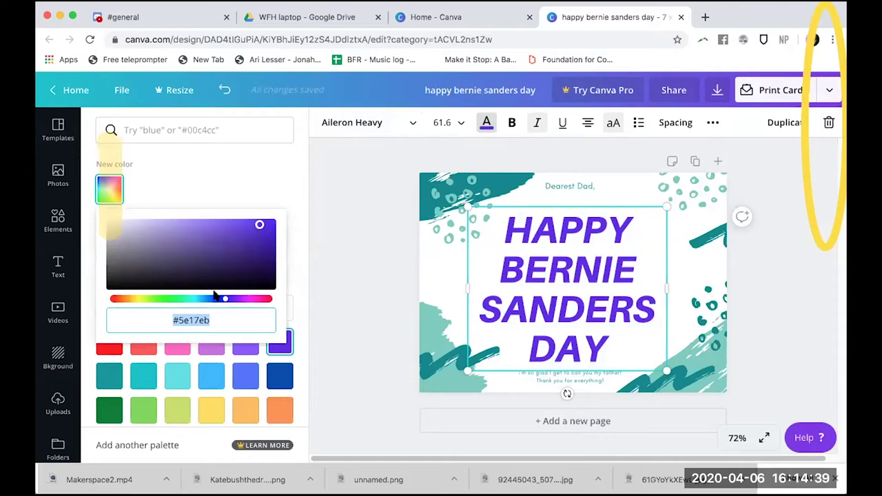
drag(224, 301, 188, 301)
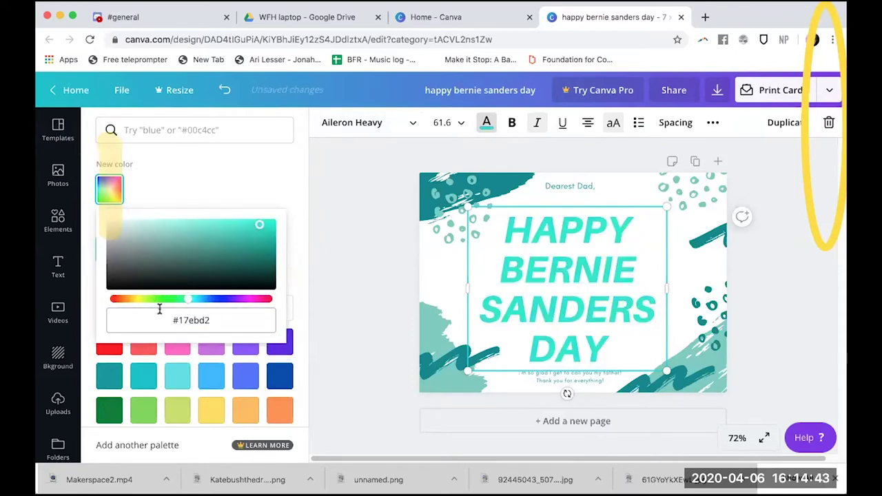
drag(183, 299, 257, 353)
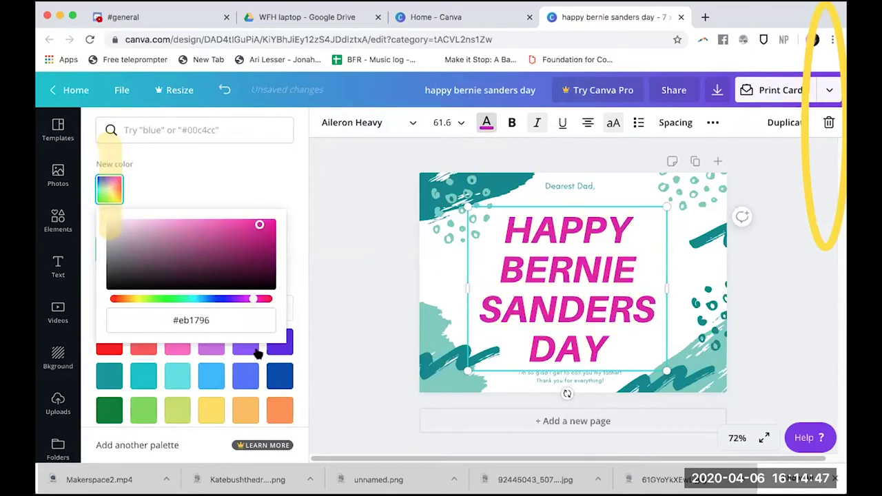
click(326, 340)
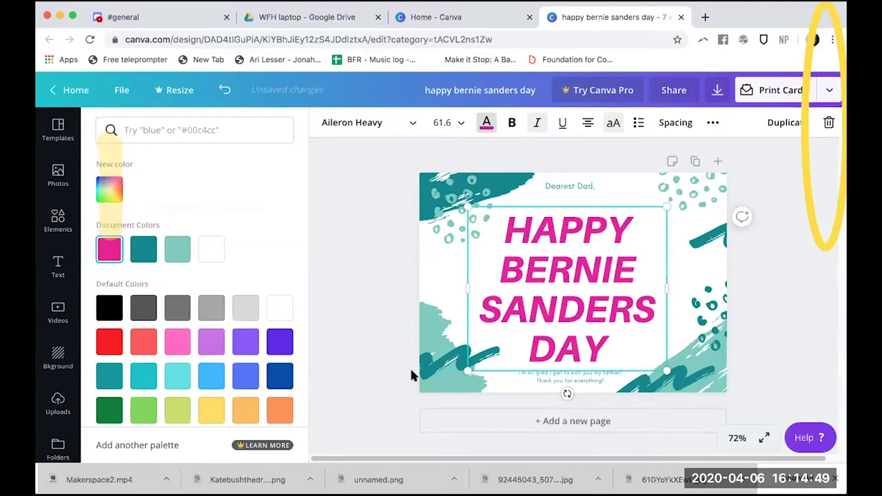
- Recolour the light teal brush patch in the card's lower-left corner, trying the heading's pink and settling on the default lighter pink
click(429, 323)
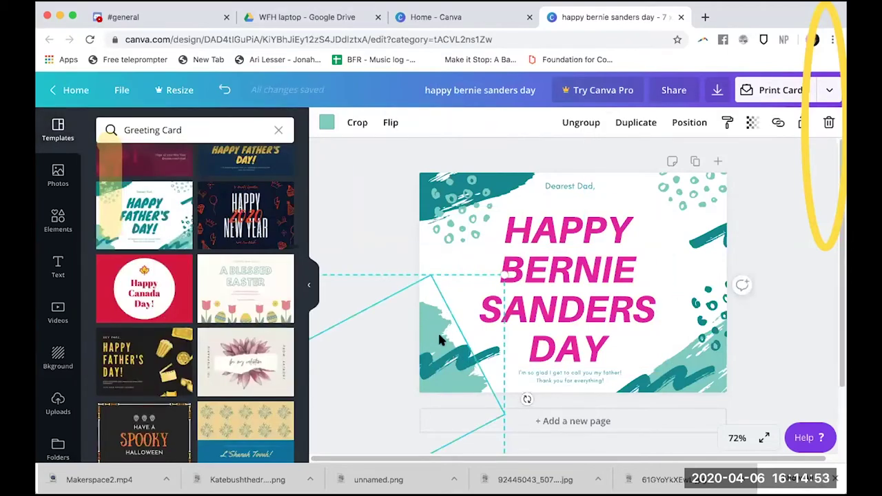
click(327, 126)
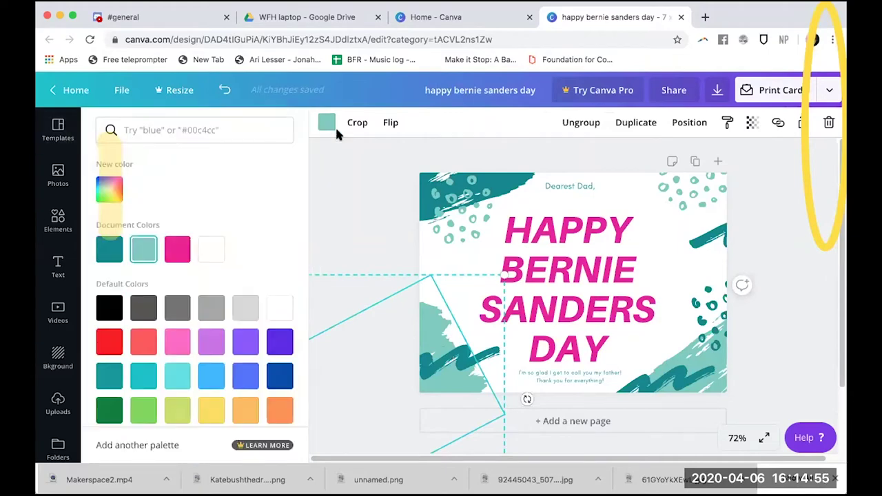
click(179, 251)
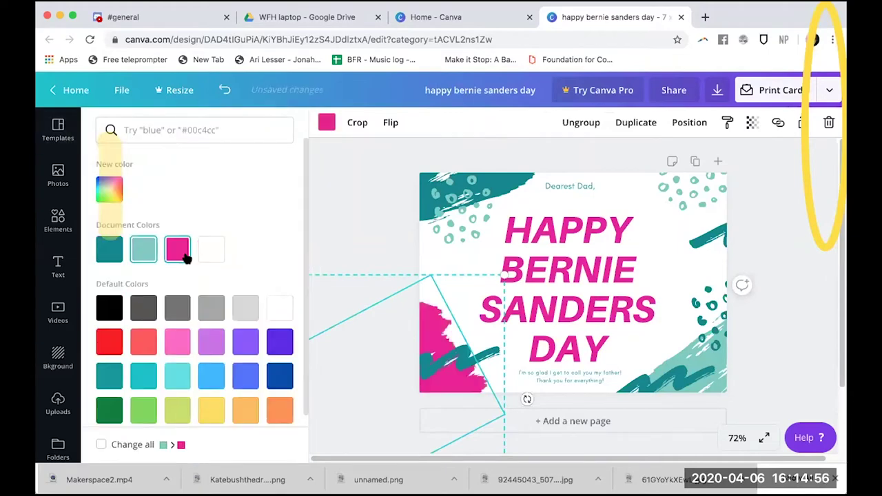
click(177, 342)
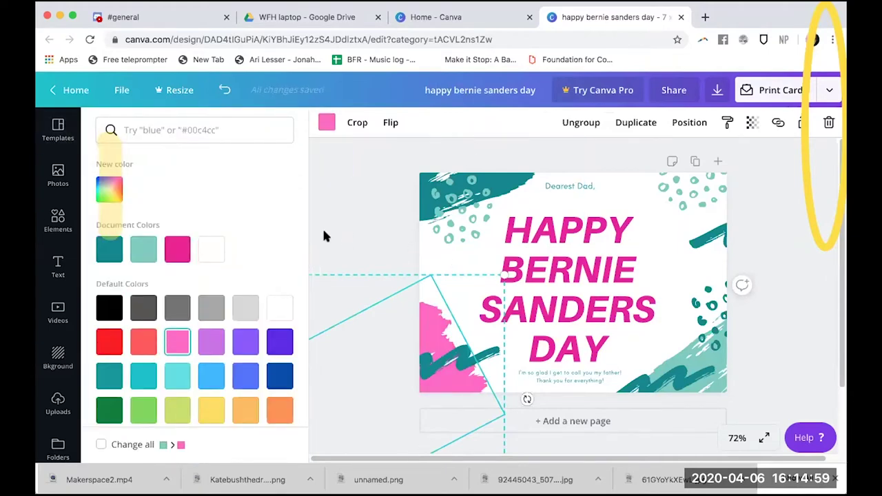
click(325, 236)
click(476, 354)
click(286, 384)
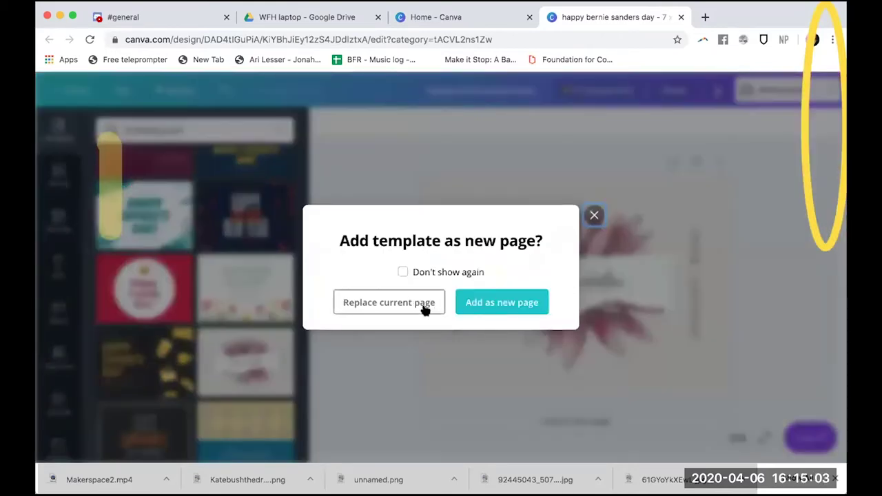
click(594, 215)
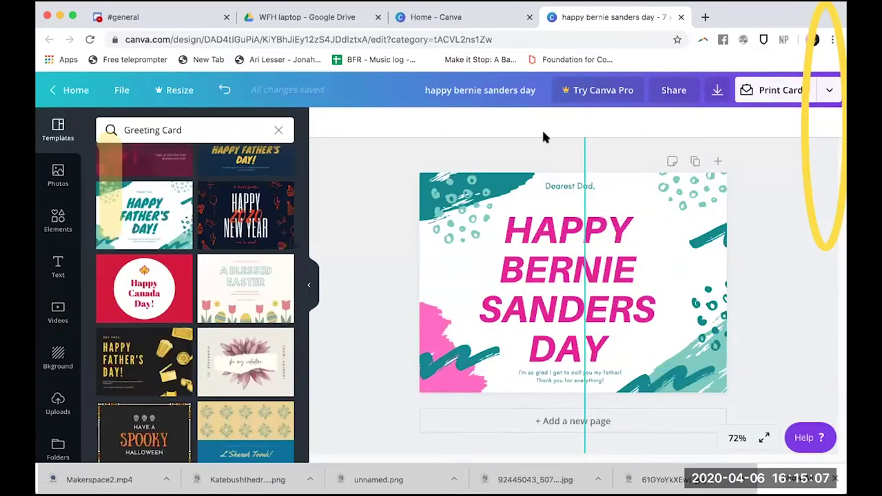
- Shift the card's upper-left brush-and-dots group down and inward, and recolour its dots light purple
click(465, 235)
mouse_move(465, 235)
mouse_down()
mouse_move(473, 261)
mouse_move(433, 252)
mouse_move(471, 246)
mouse_up()
click(327, 122)
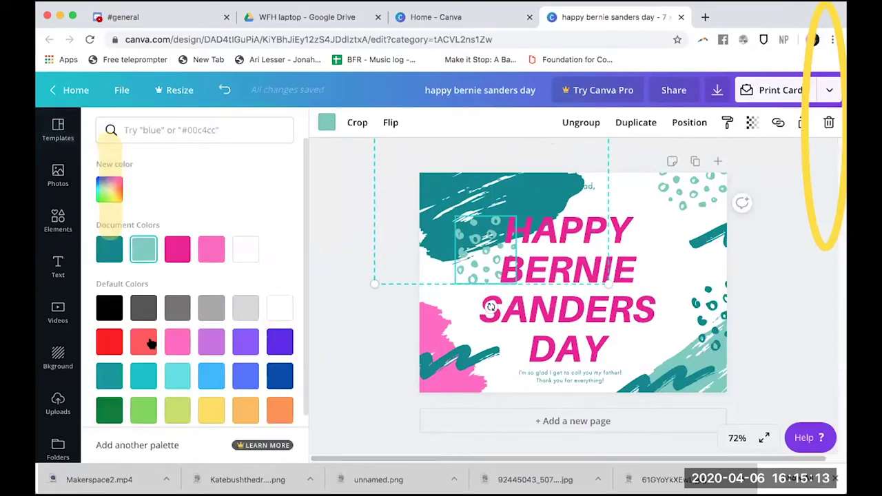
- Recolour the large dark teal brush stroke in the card's upper-left group light blue
click(452, 193)
click(325, 124)
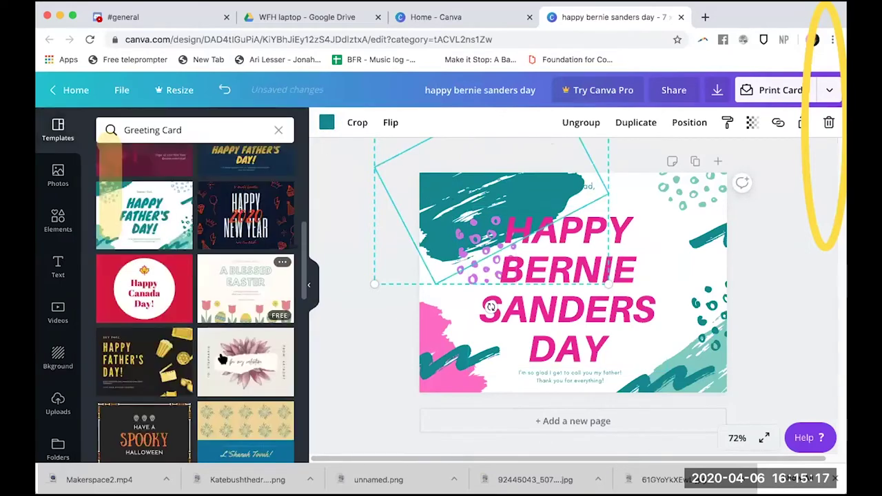
click(328, 128)
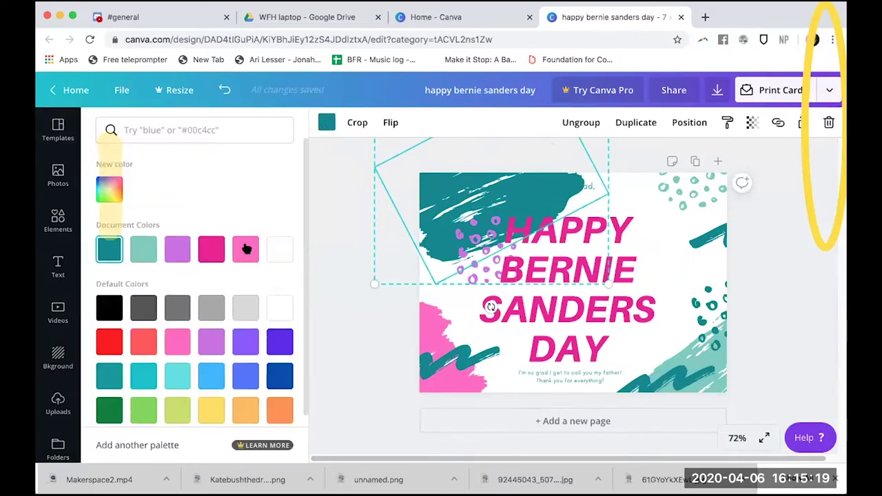
click(222, 372)
click(359, 278)
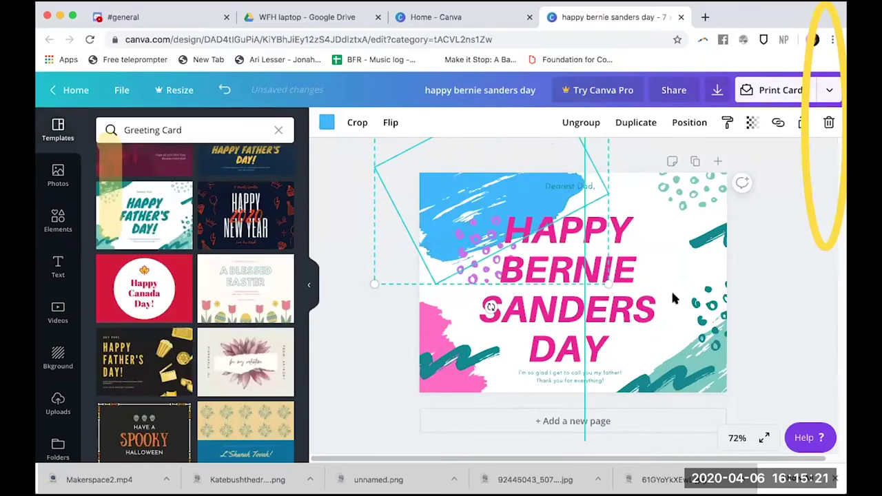
- Delete all the text and decorative artwork from the card so that the page is blank
click(799, 314)
mouse_move(719, 387)
mouse_down()
mouse_move(564, 348)
mouse_move(528, 428)
mouse_move(544, 275)
mouse_move(492, 196)
mouse_move(528, 243)
mouse_move(510, 248)
mouse_move(549, 201)
mouse_up()
click(568, 185)
key(Delete)
click(547, 197)
key(Delete)
click(492, 253)
key(Delete)
click(436, 377)
key(Delete)
click(453, 346)
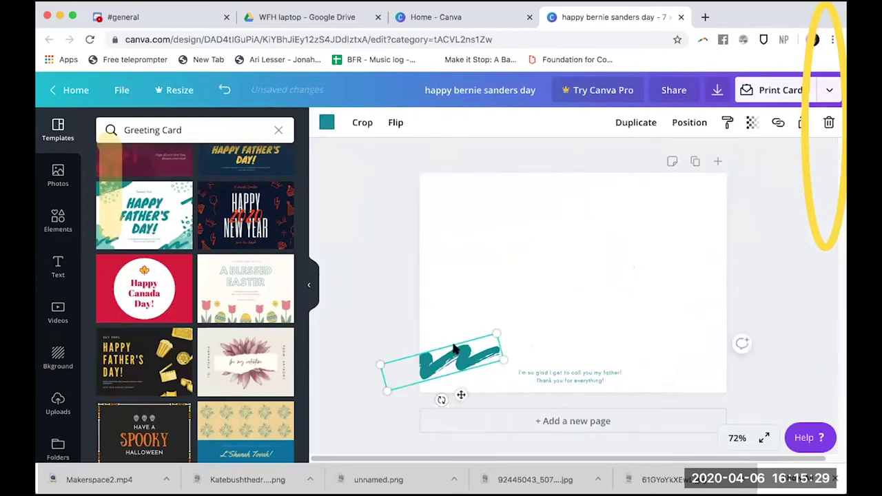
key(Delete)
click(582, 370)
key(Delete)
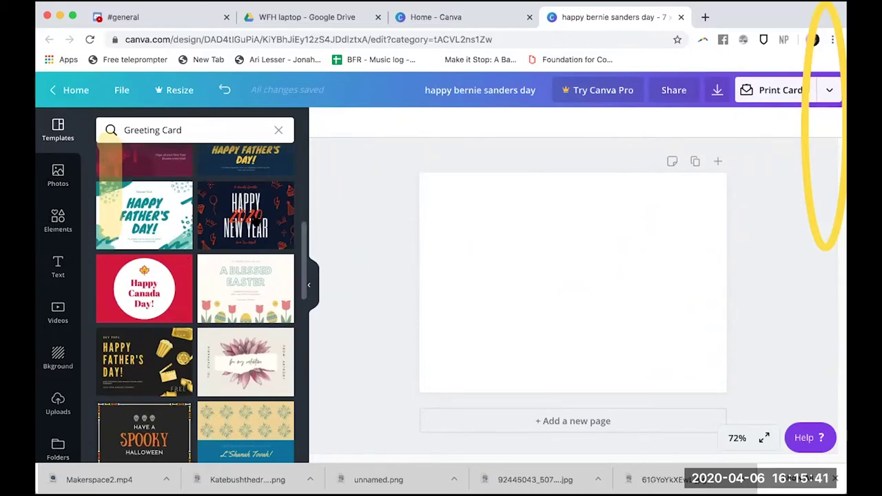
- Apply the UFO "I can't escape" template to the blank card and delete all of its artwork and text
scroll(224, 338, down, 5)
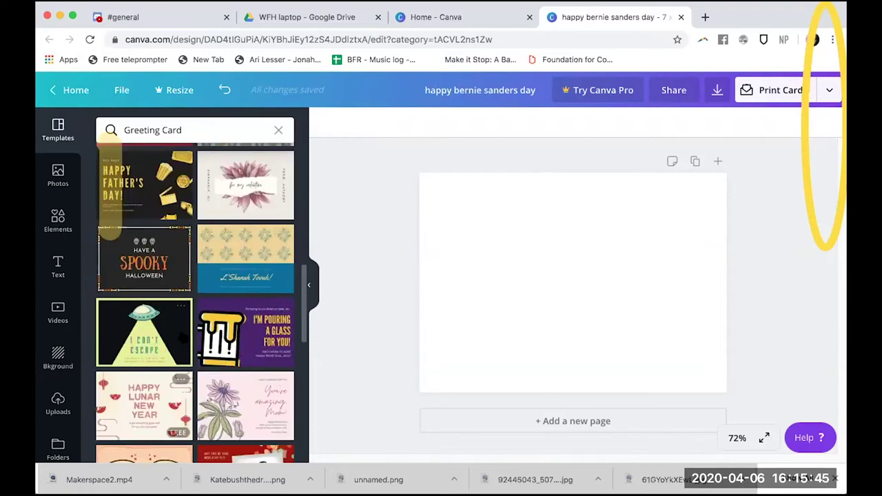
click(144, 332)
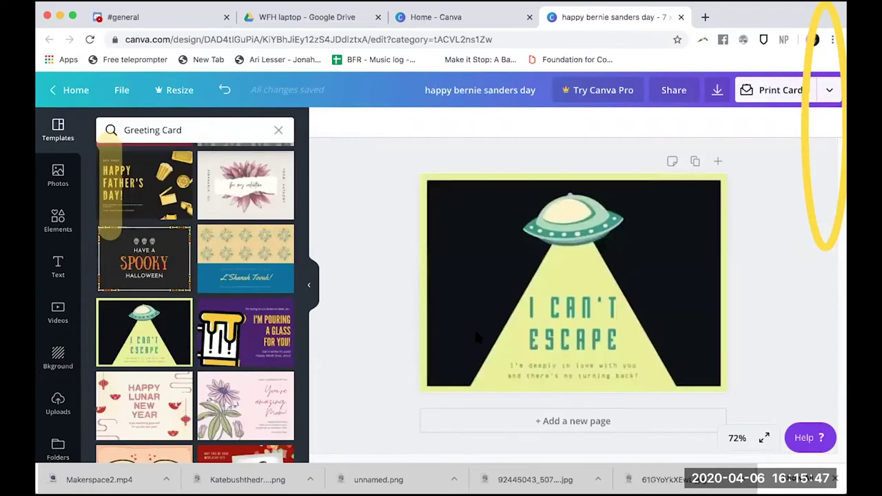
click(443, 228)
key(Delete)
click(439, 184)
key(Delete)
click(583, 269)
key(Delete)
click(577, 207)
key(Delete)
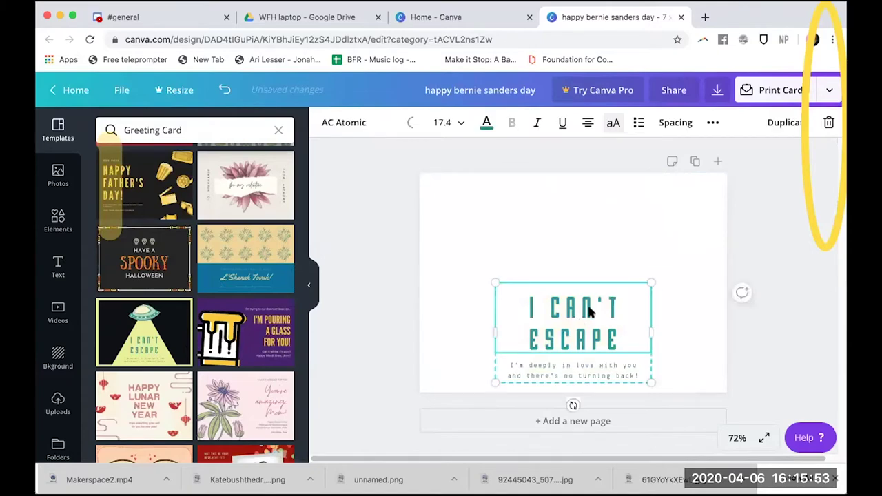
key(Delete)
- Open the photo library and paste the copied photo of a man in a black suit onto the blank card
scroll(90, 348, down, 3)
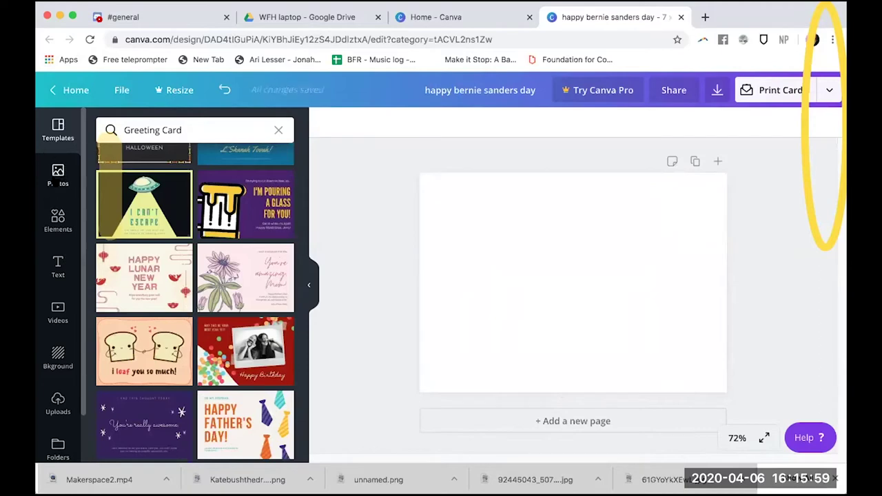
click(50, 181)
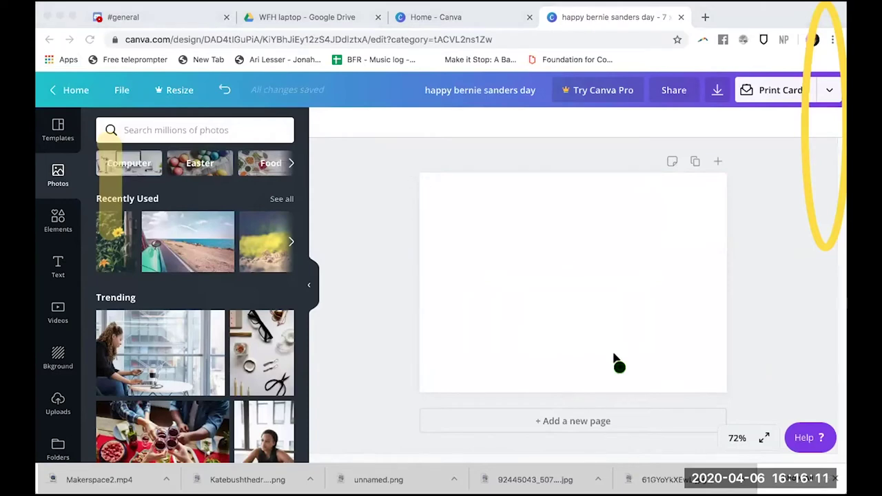
click(558, 352)
key(super+v)
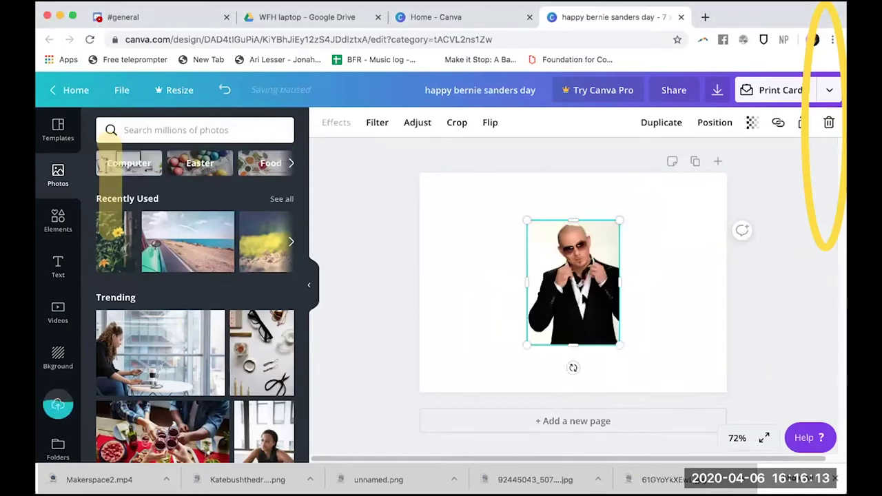
- Try out moving and slightly enlarging the pasted photo on the card, and delete it
drag(582, 301, 505, 267)
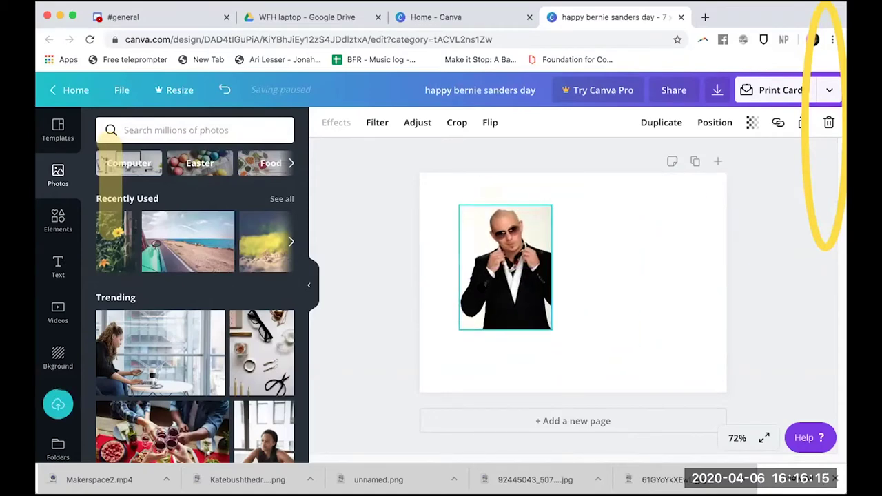
drag(624, 400, 565, 342)
drag(517, 289, 591, 342)
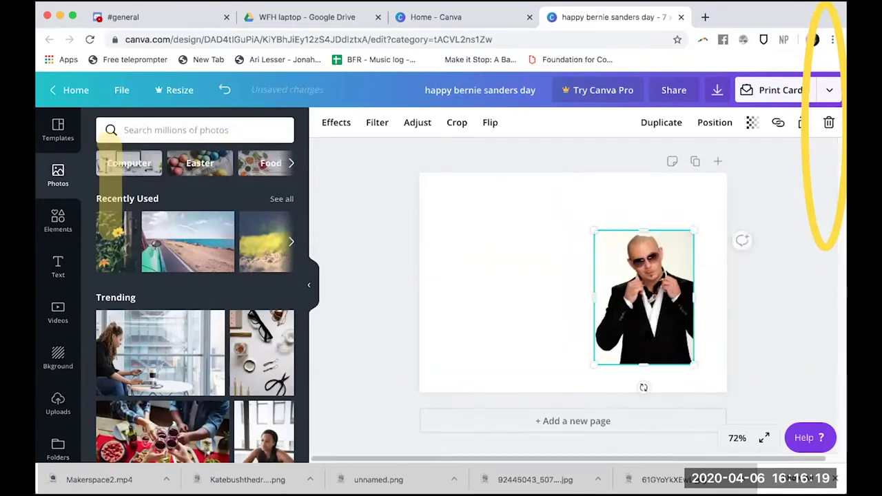
key(Delete)
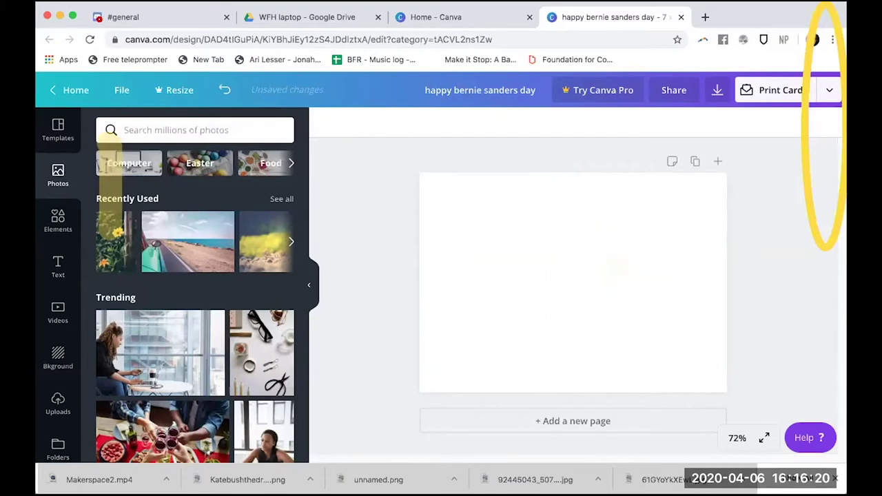
- Open images.google.com in a new browser tab and search for "bernie sanders"
click(705, 17)
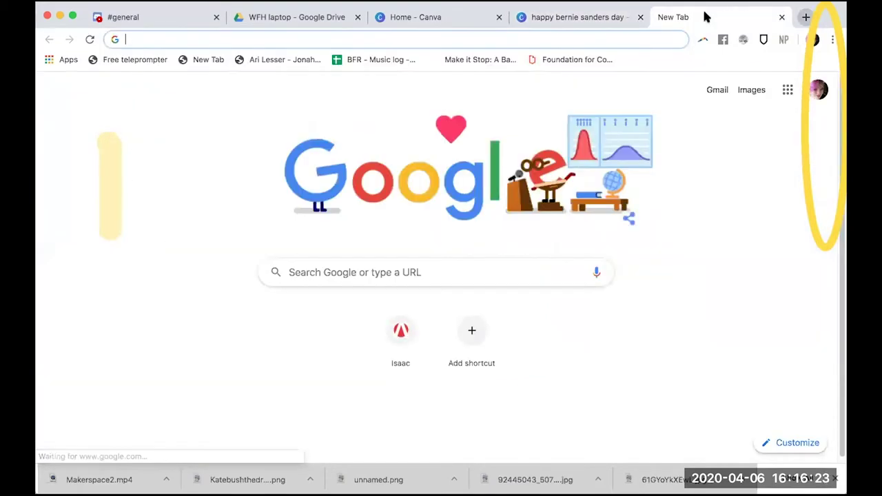
text(imga)
key(BackSpace)
key(BackSpace)
text(a)
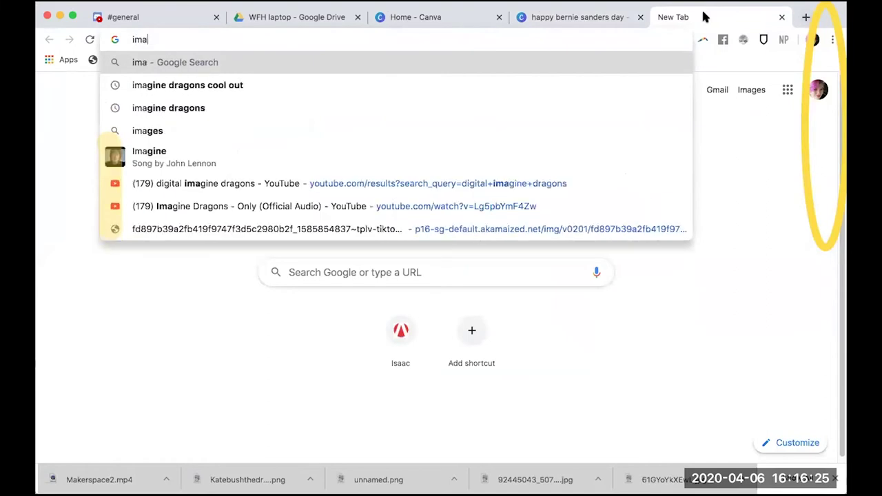
text(ges.google.com)
key(Return)
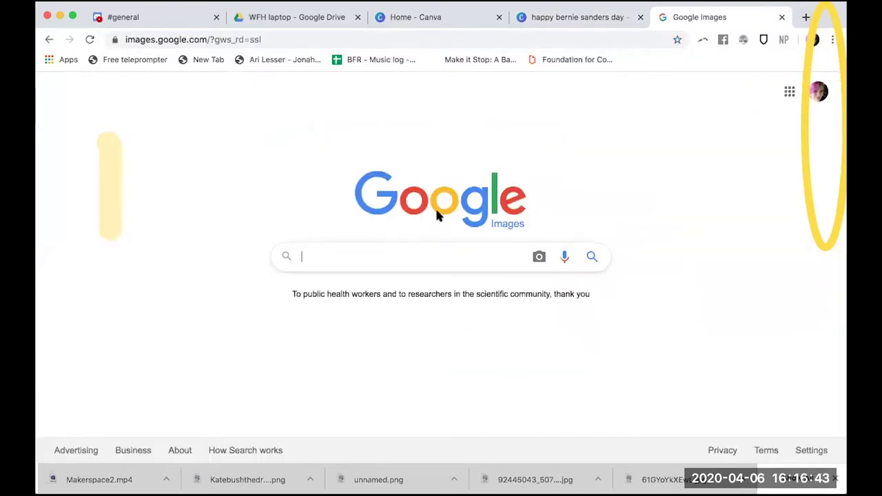
text(bernie sanders)
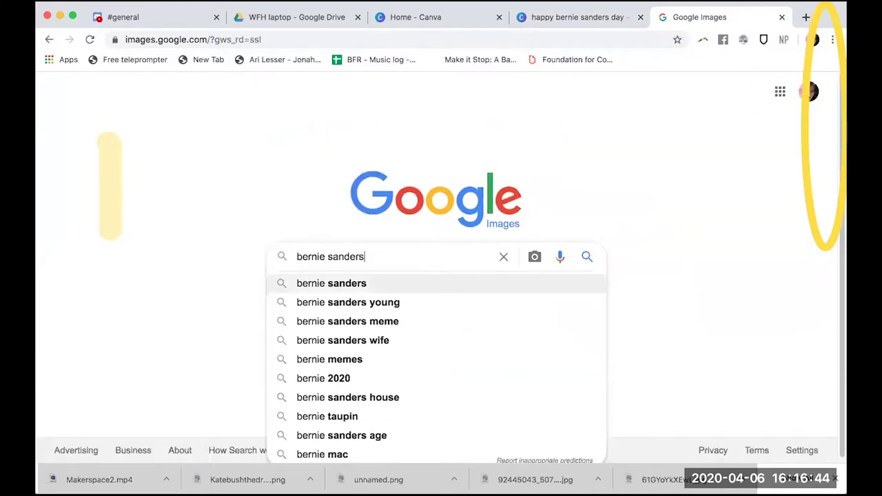
key(Return)
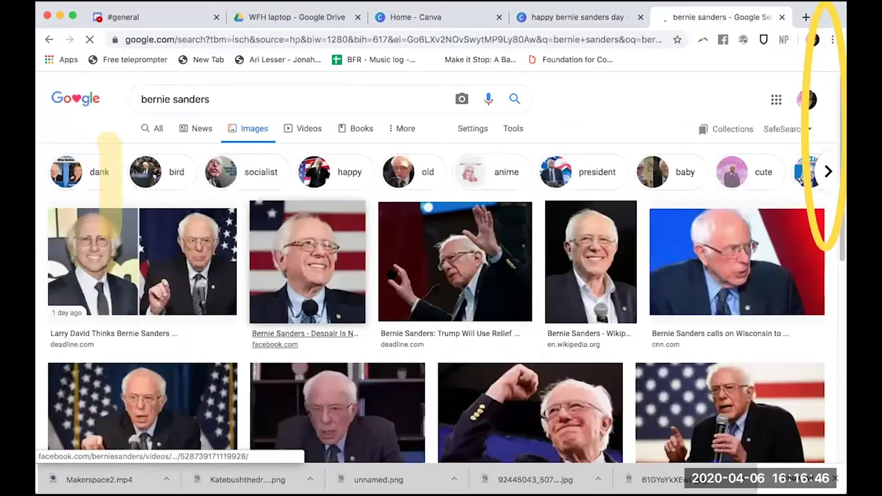
- Preview the Facebook and Wikipedia results and save the Wikipedia portrait to the Desktop as a JPEG image
click(330, 262)
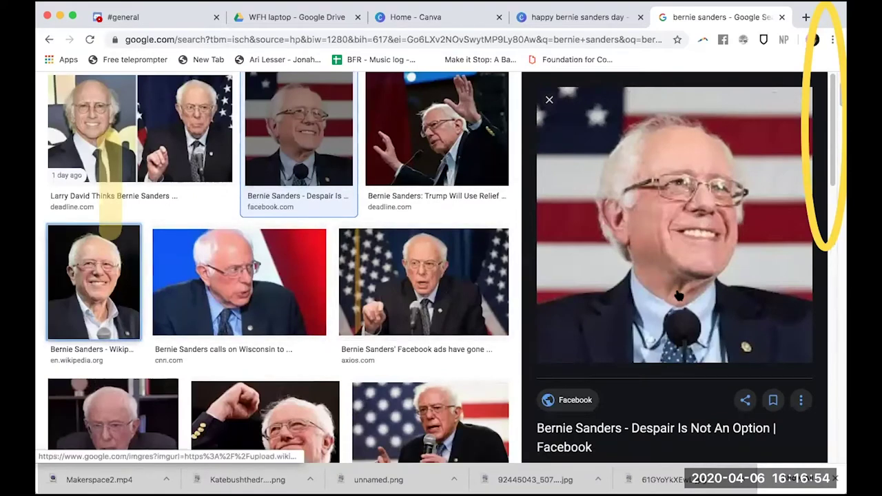
click(93, 283)
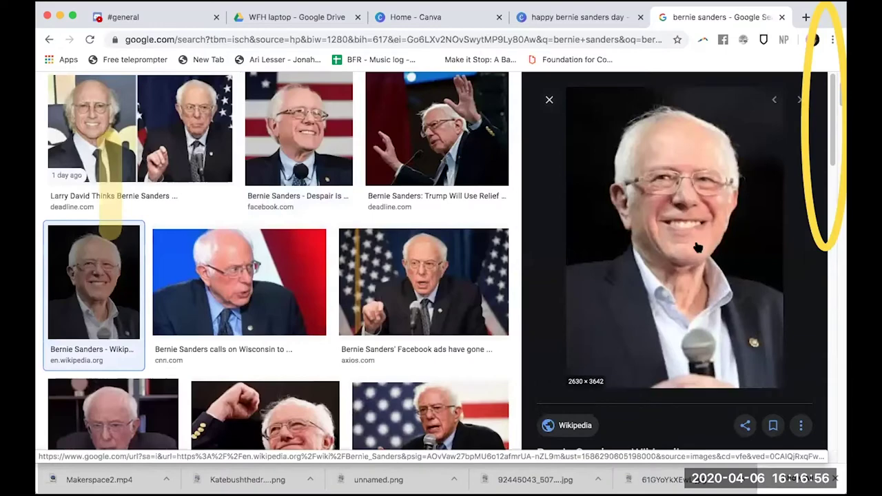
right_click(544, 245)
click(584, 340)
click(636, 414)
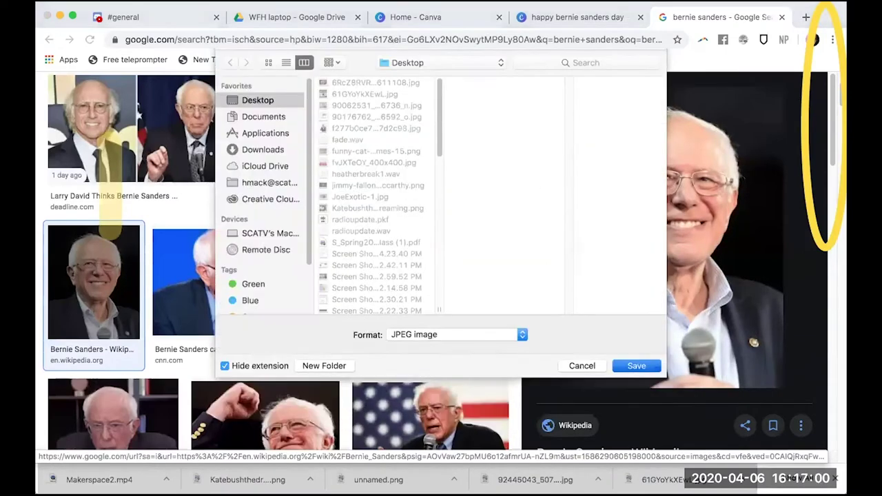
- Return to the Canva card, upload the downloaded Bernie Sanders photo and place it on the left half of the card
click(558, 18)
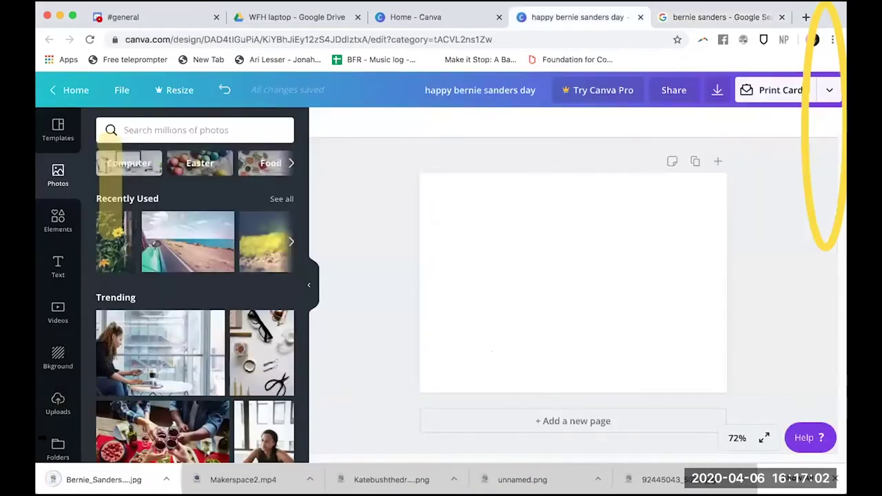
drag(103, 480, 652, 302)
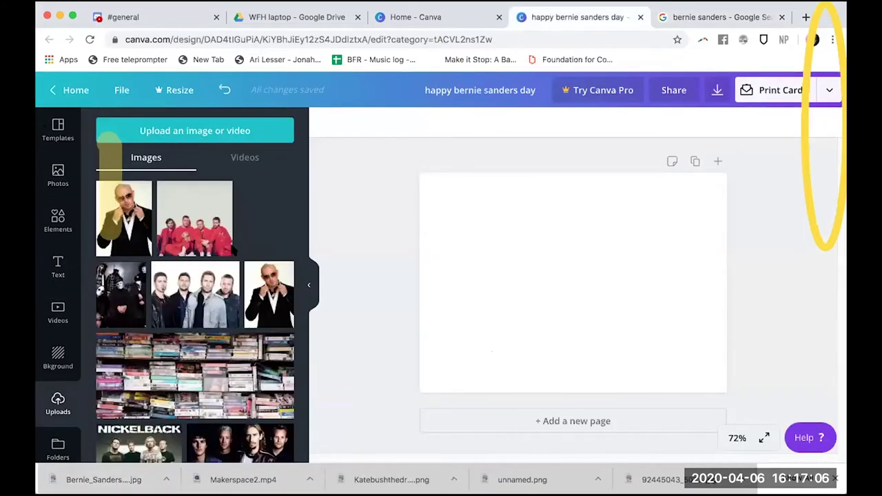
drag(582, 288, 506, 298)
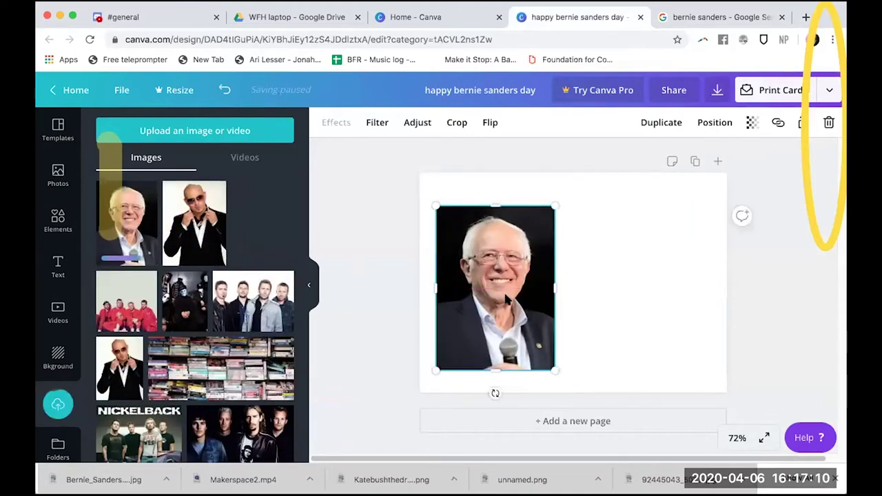
click(723, 325)
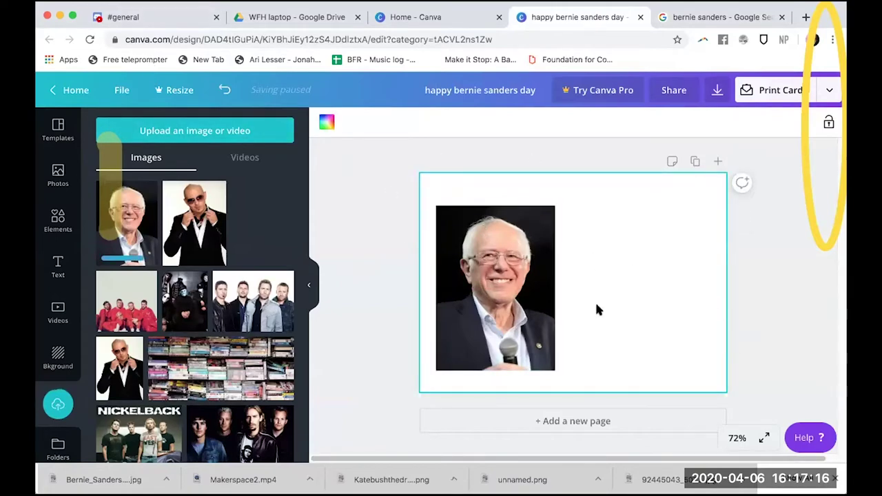
- Open the background library and try the purple-teal polygon, dark leaves, blue gradient and turquoise wood backgrounds on the card
click(326, 122)
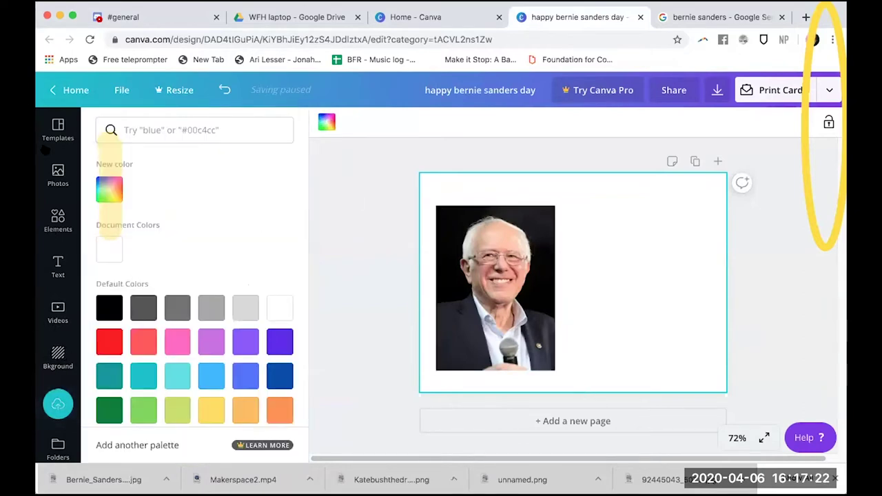
click(56, 367)
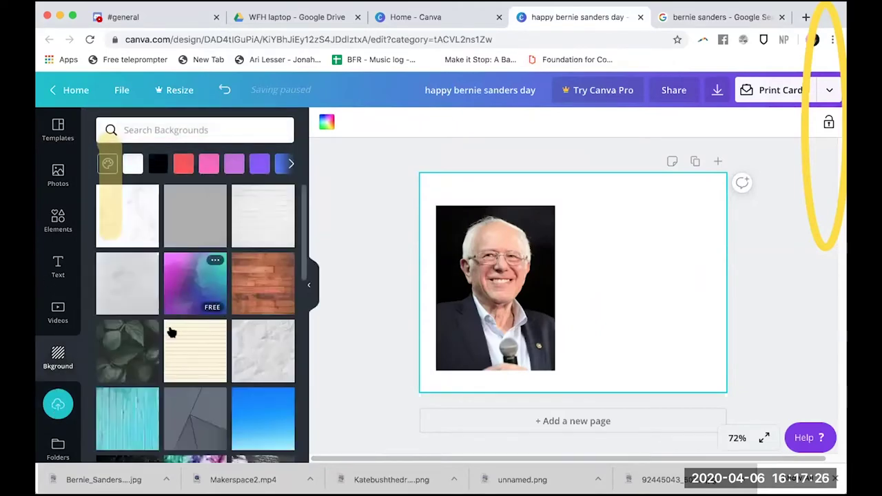
scroll(172, 333, down, 1)
click(194, 259)
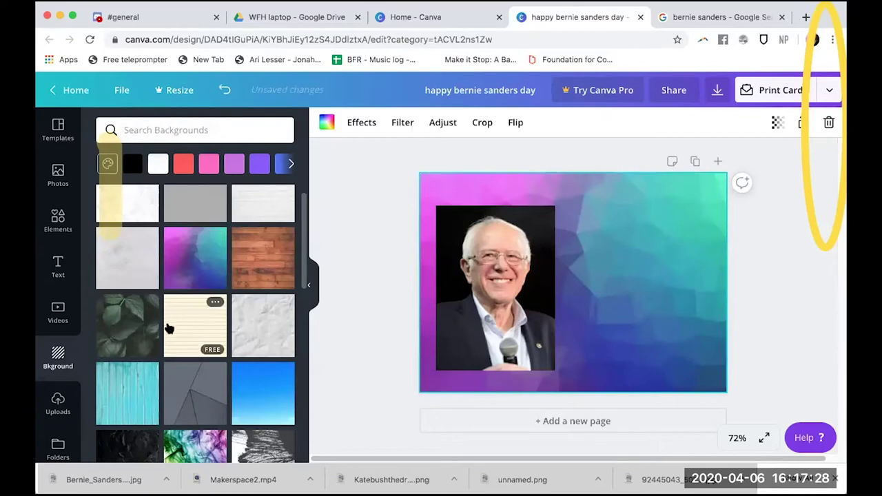
click(148, 348)
scroll(190, 400, down, 2)
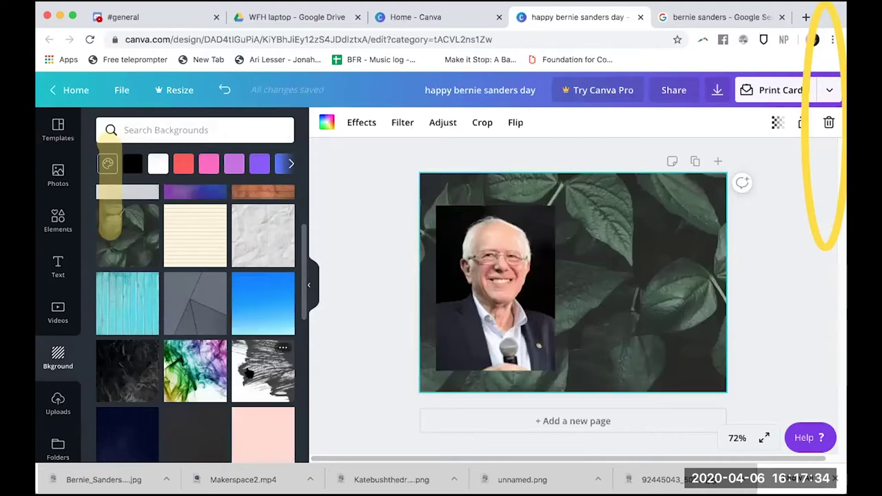
click(258, 311)
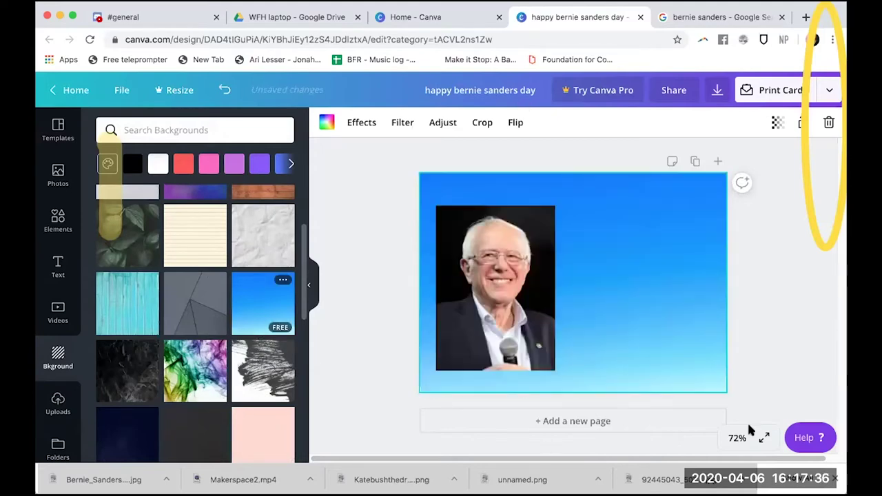
click(128, 303)
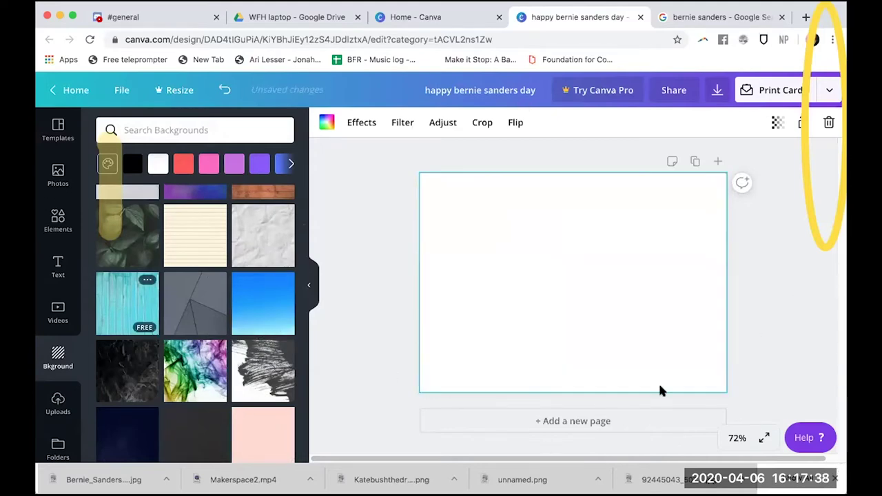
- Apply the teal cloudy sky background to the card
scroll(272, 297, down, 5)
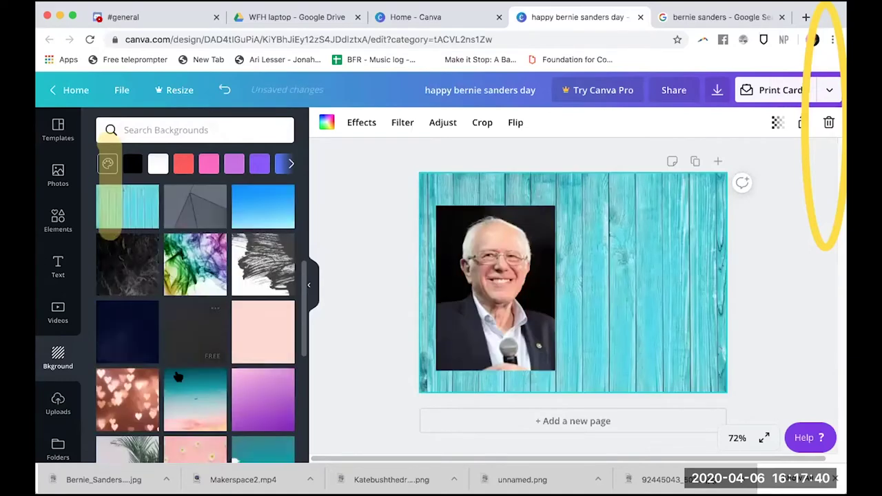
click(259, 367)
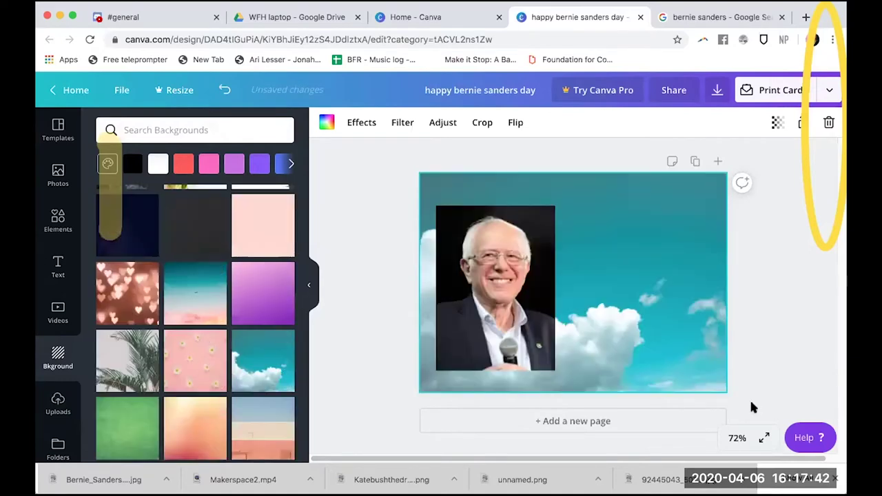
click(790, 336)
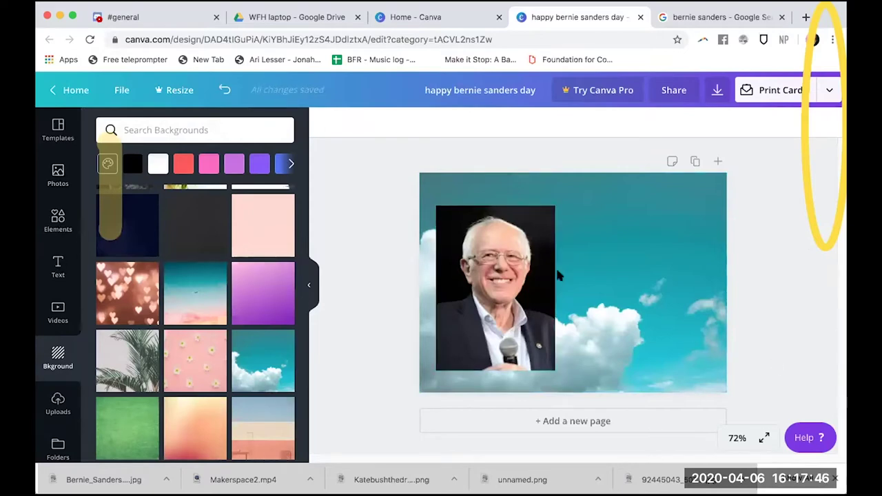
- Search the photo library for "potato"
click(60, 174)
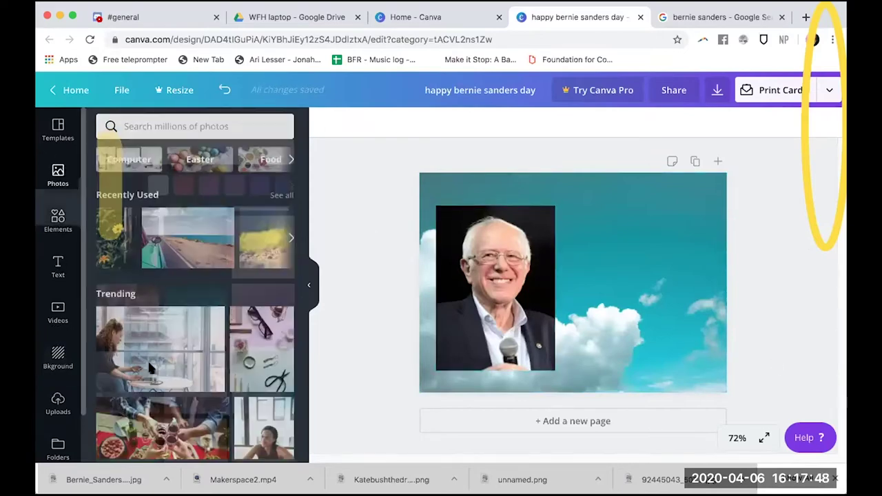
click(163, 126)
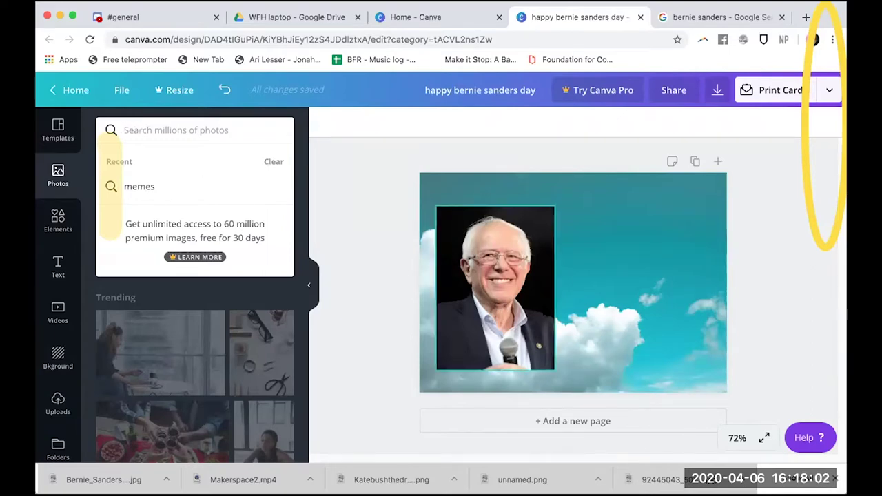
text(potato)
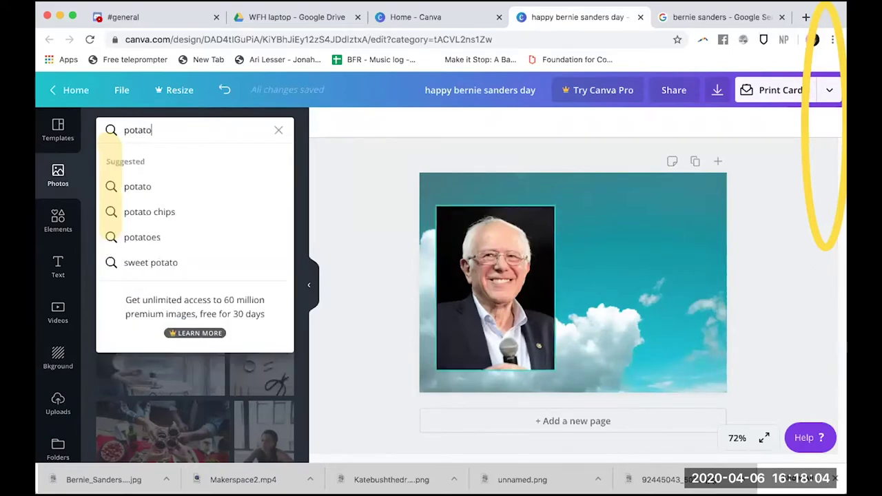
key(Return)
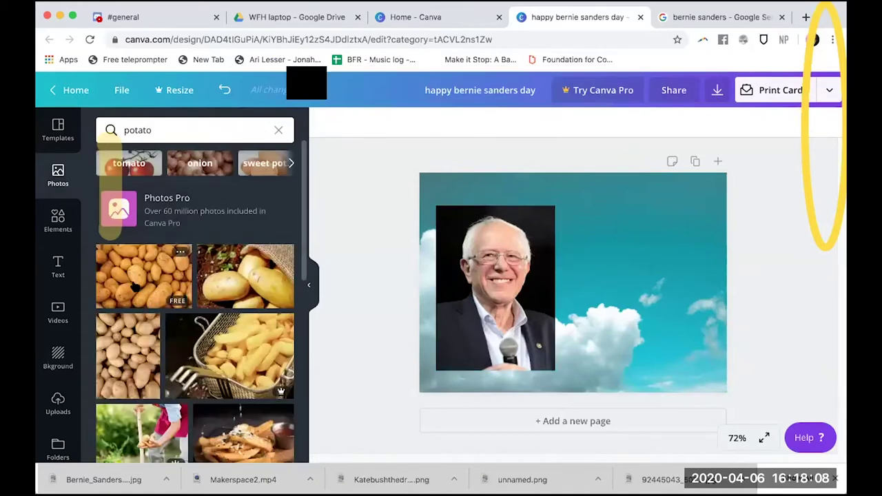
- Try placing the potato pile photo over and beside the portrait, undo the replaced portrait, and delete the potato photo
drag(116, 282, 549, 259)
drag(606, 303, 454, 335)
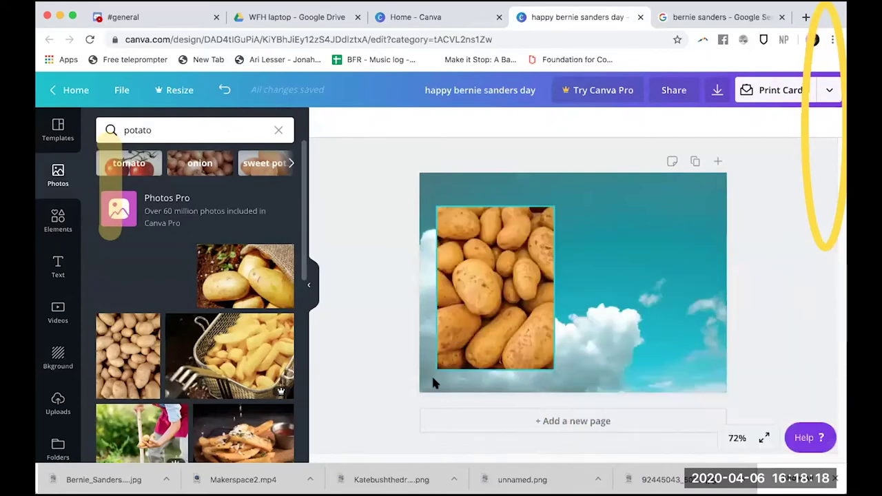
drag(434, 383, 427, 393)
key(ctrl+z)
drag(489, 322, 587, 296)
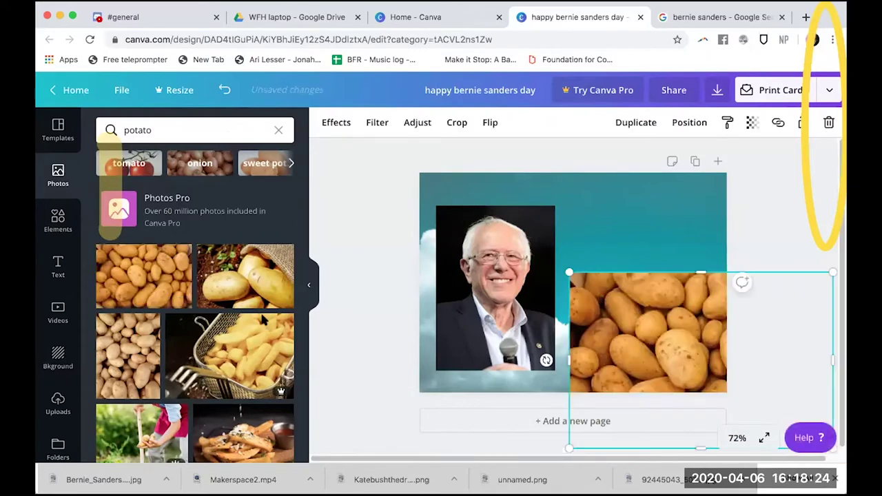
key(Delete)
- Fill the card's background with the potato pile photo and open the elements library
drag(144, 275, 572, 303)
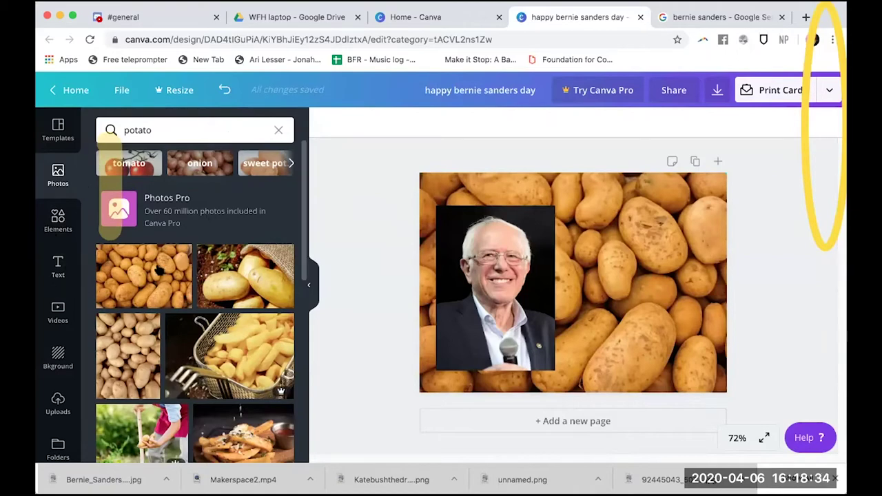
click(58, 220)
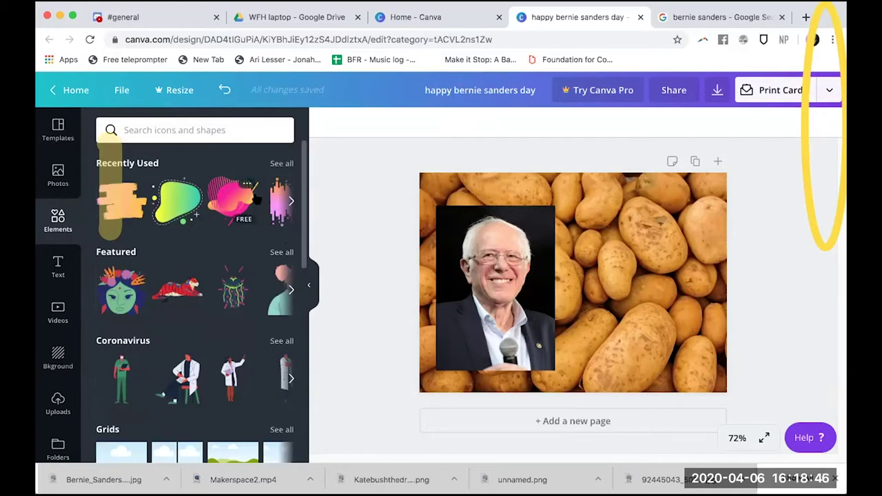
click(163, 124)
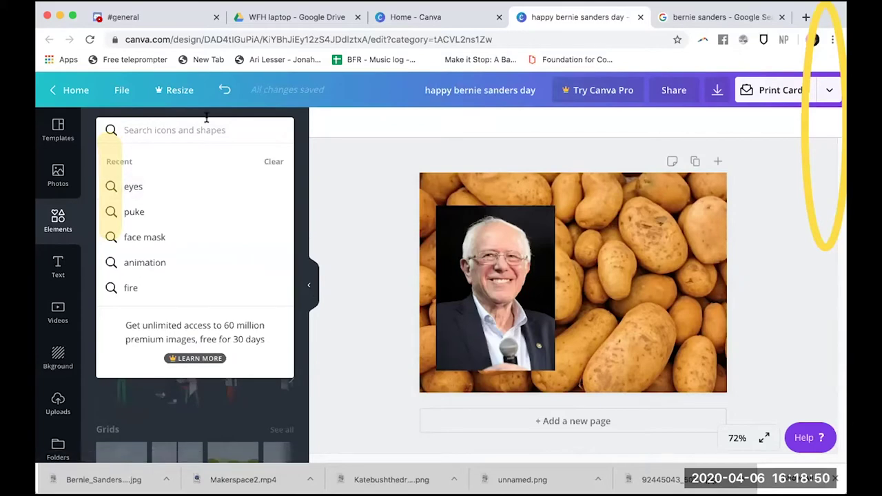
click(301, 148)
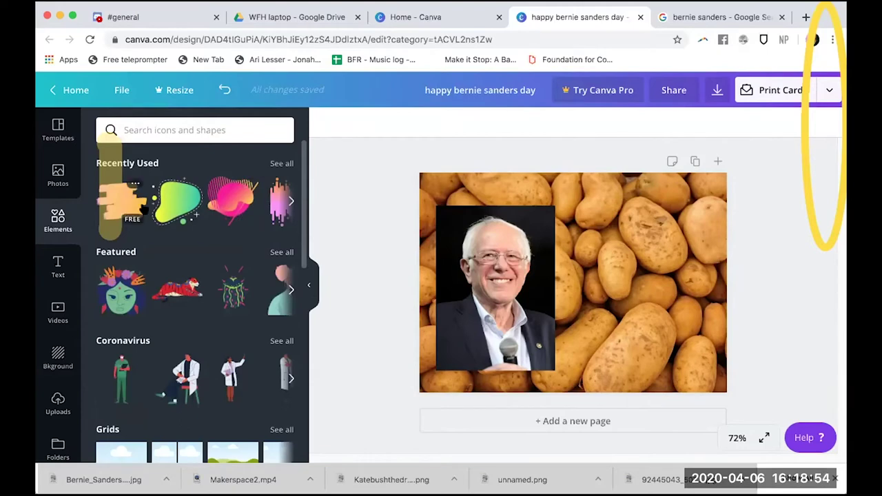
- Try adding the green-yellow gradient blob to the card, resizing and moving it, and delete it
mouse_move(177, 224)
mouse_down()
mouse_move(627, 316)
mouse_move(585, 253)
mouse_up()
drag(766, 200, 705, 246)
mouse_move(589, 319)
mouse_down()
mouse_move(627, 291)
mouse_move(540, 338)
mouse_move(423, 334)
mouse_move(451, 242)
mouse_move(438, 255)
mouse_move(525, 340)
mouse_up()
mouse_move(772, 398)
mouse_down()
mouse_move(652, 363)
mouse_move(709, 397)
mouse_move(682, 400)
mouse_move(616, 333)
mouse_move(623, 343)
mouse_up()
key(Delete)
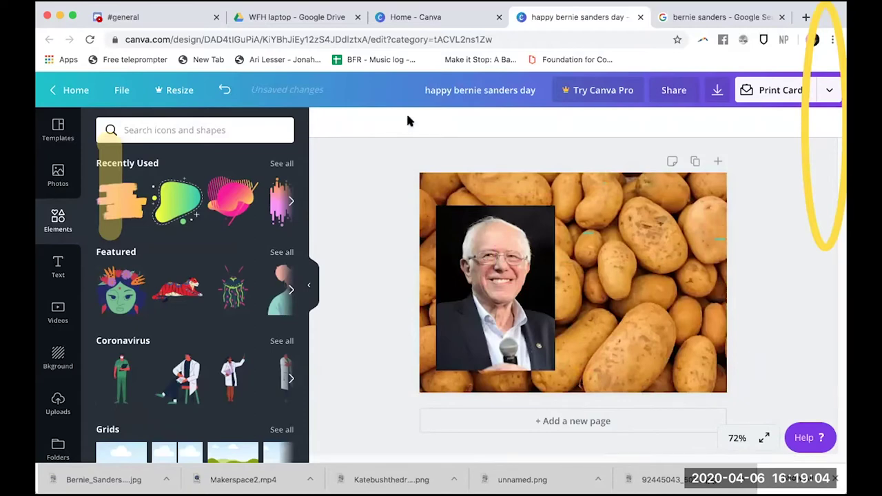
- Add the pink-orange gradient shape over the portrait, and shift the portrait slightly right and the shape up and left
mouse_move(222, 207)
mouse_down()
mouse_move(599, 270)
mouse_move(475, 234)
mouse_move(429, 200)
mouse_up()
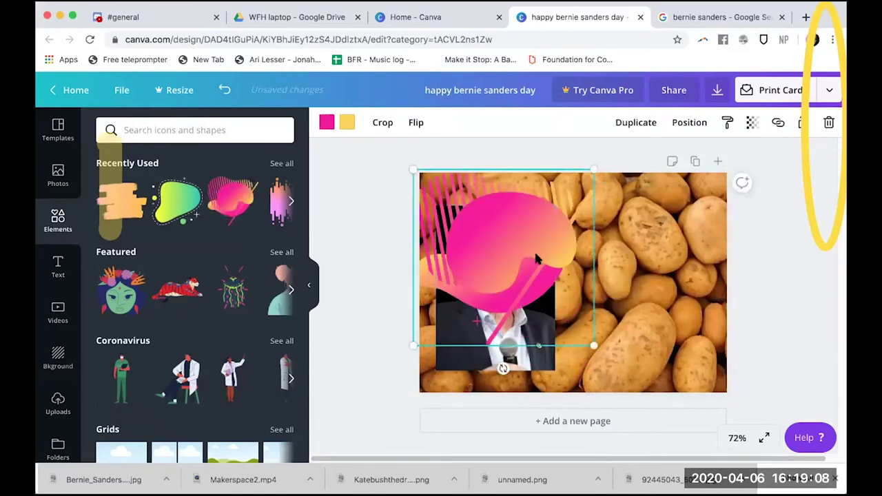
drag(536, 369, 542, 369)
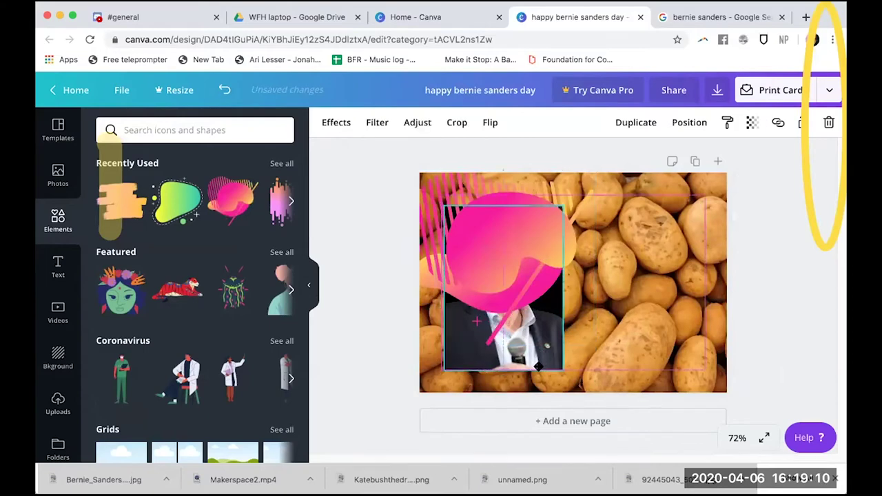
click(486, 243)
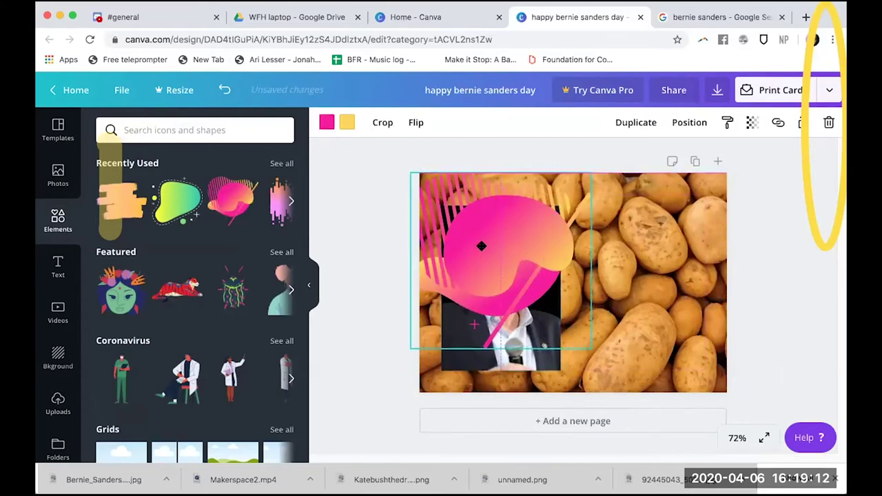
mouse_move(478, 246)
mouse_down()
mouse_move(480, 233)
mouse_move(472, 241)
mouse_up()
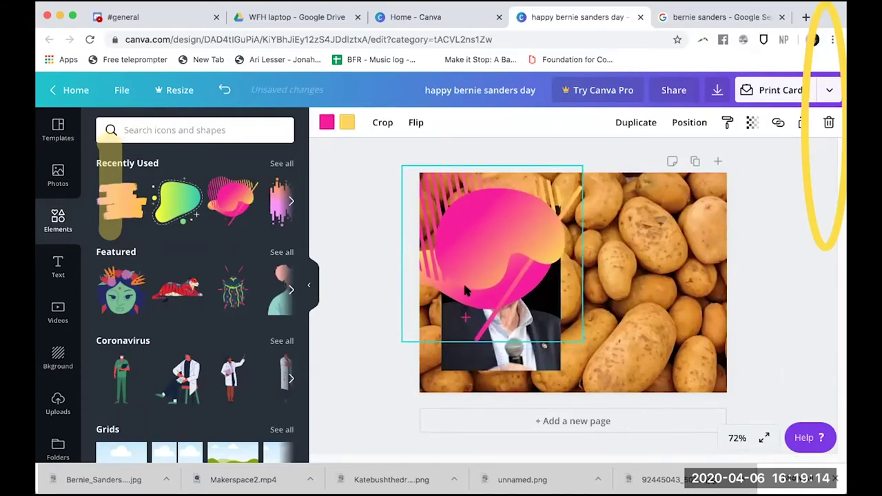
- Send the pink-orange shape backward behind the portrait and clear the selection
click(681, 126)
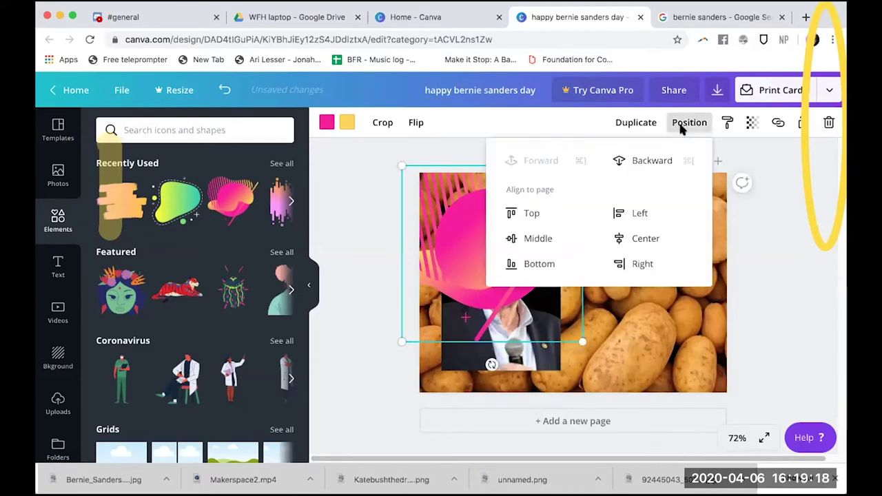
click(641, 162)
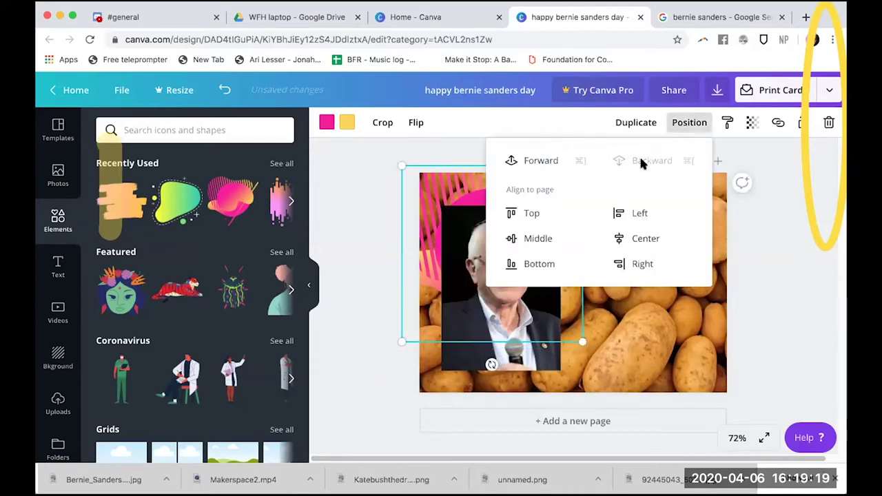
click(812, 313)
click(578, 325)
click(535, 357)
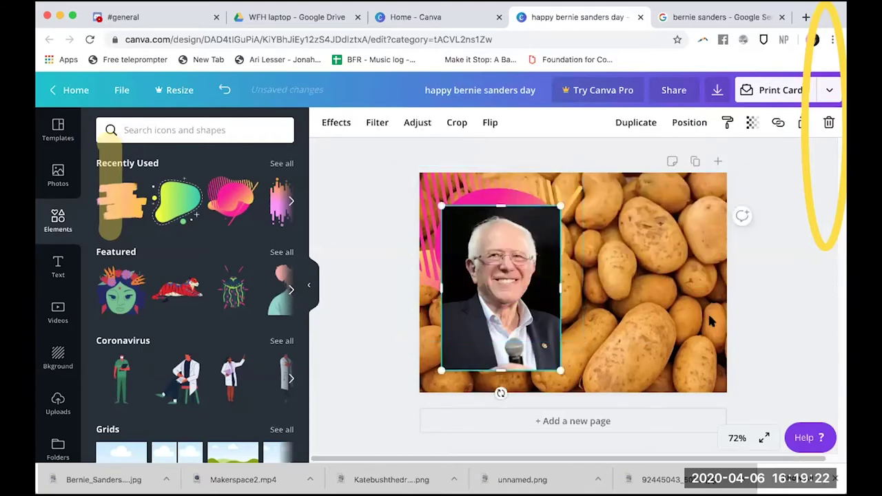
click(807, 296)
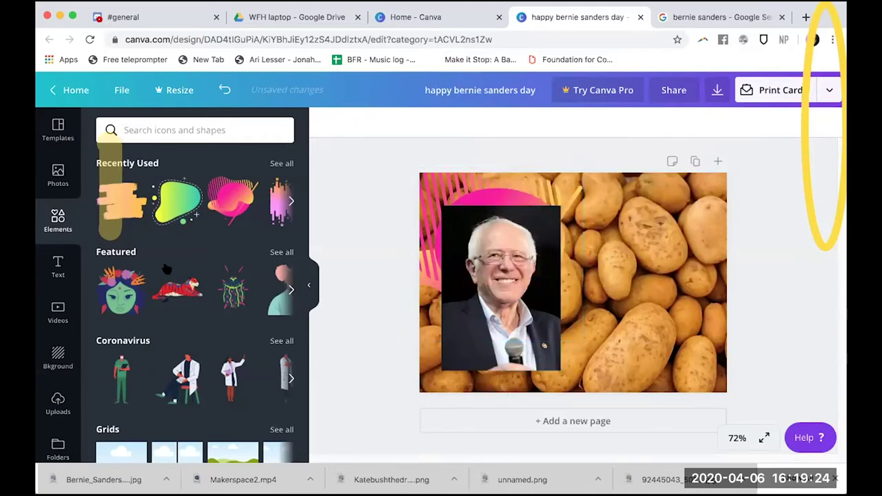
- Look through the element categories and the full Featured collection for a decoration to place around the portrait
scroll(216, 287, down, 5)
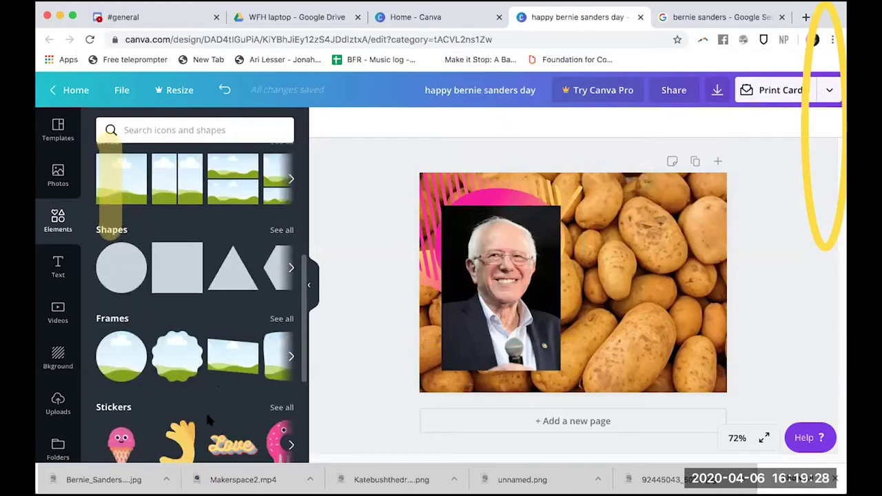
scroll(178, 320, down, 2)
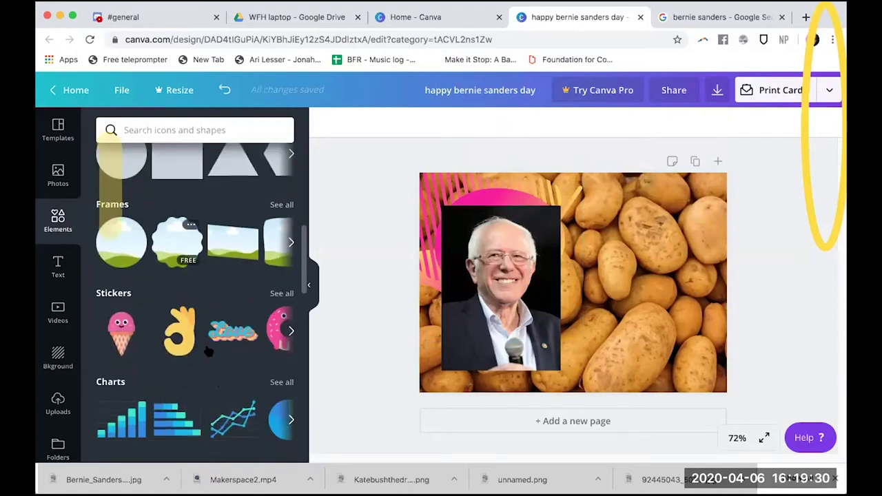
scroll(159, 337, up, 1)
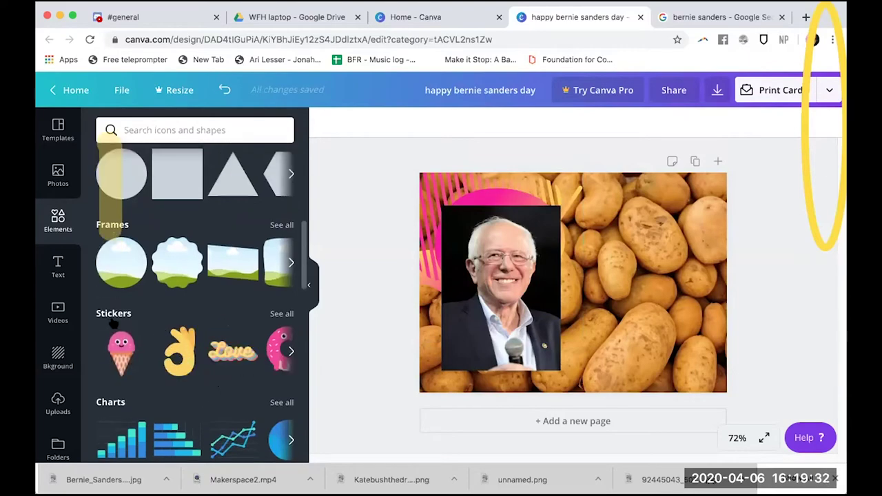
scroll(137, 178, up, 6)
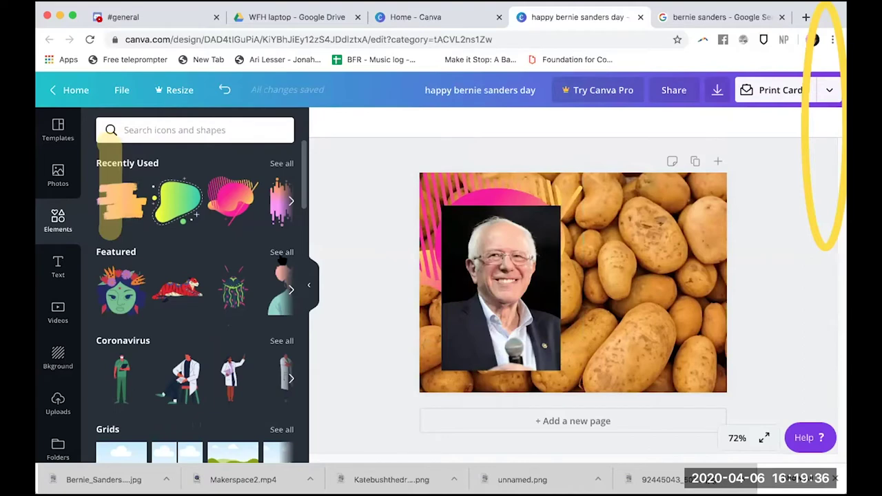
click(280, 252)
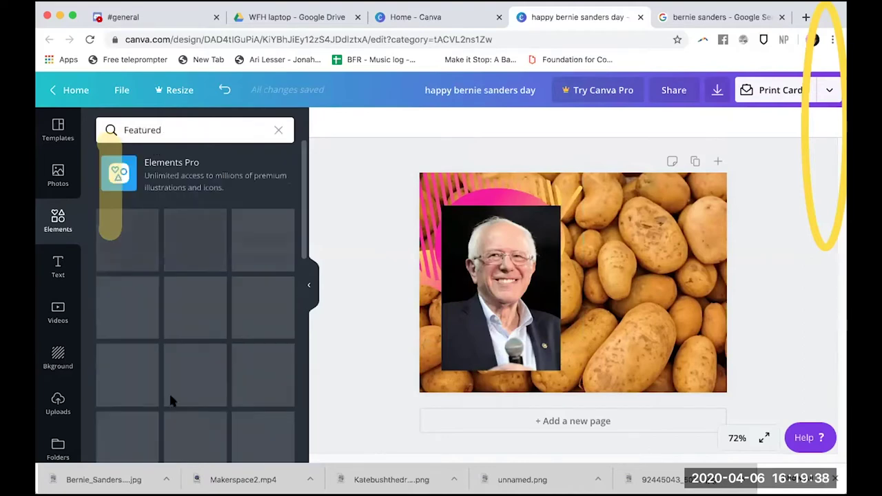
scroll(217, 350, down, 10)
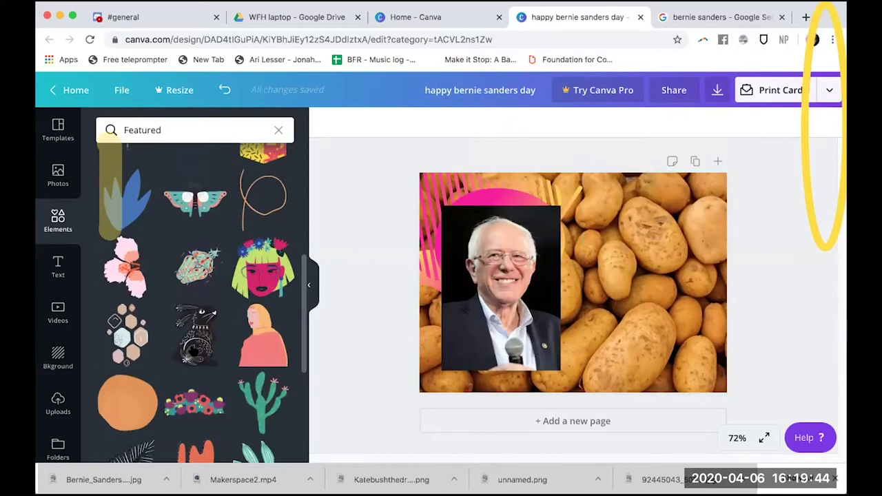
scroll(207, 353, down, 5)
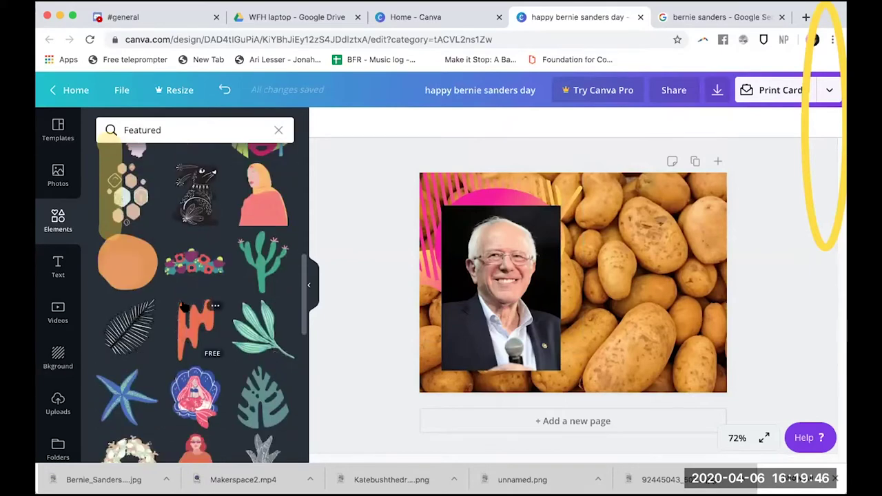
scroll(207, 384, down, 10)
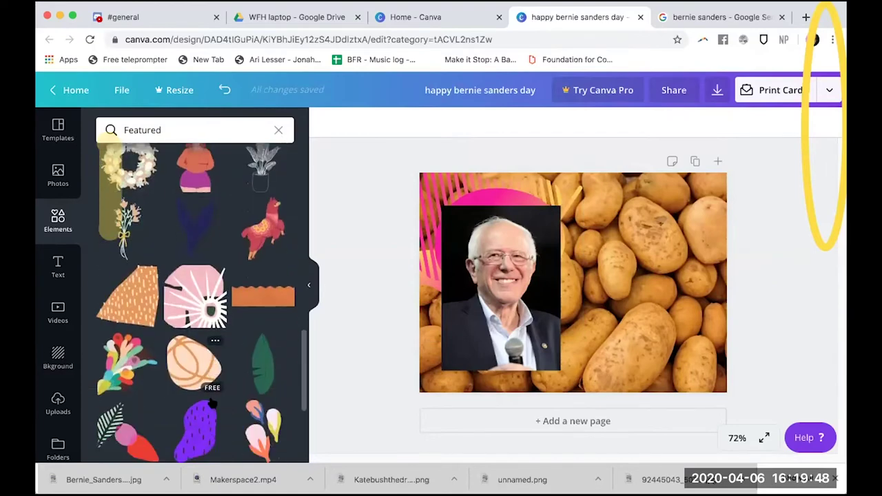
scroll(186, 355, down, 8)
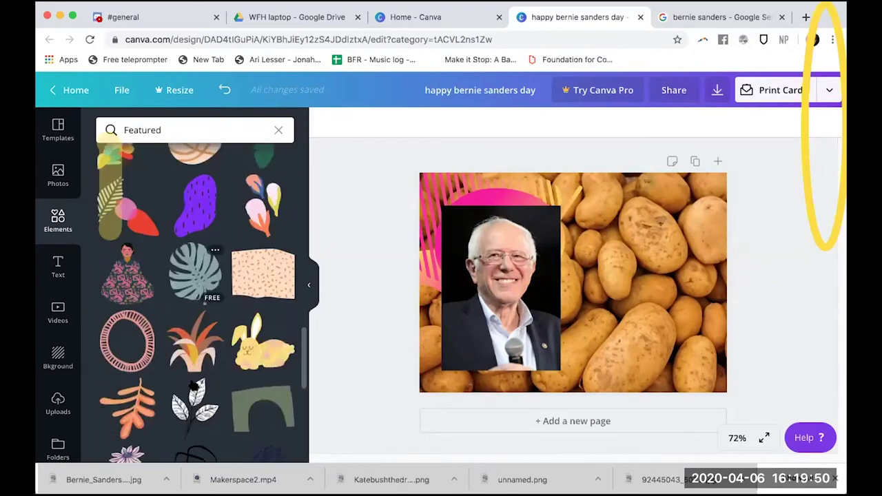
scroll(201, 303, down, 6)
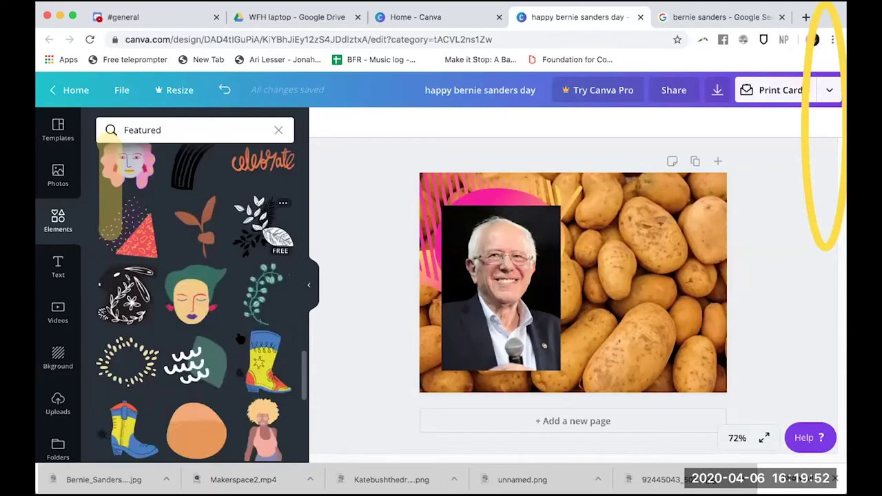
- Add the cream dashed oval burst over the portrait, shrink it and centre it around the face
drag(128, 334, 474, 272)
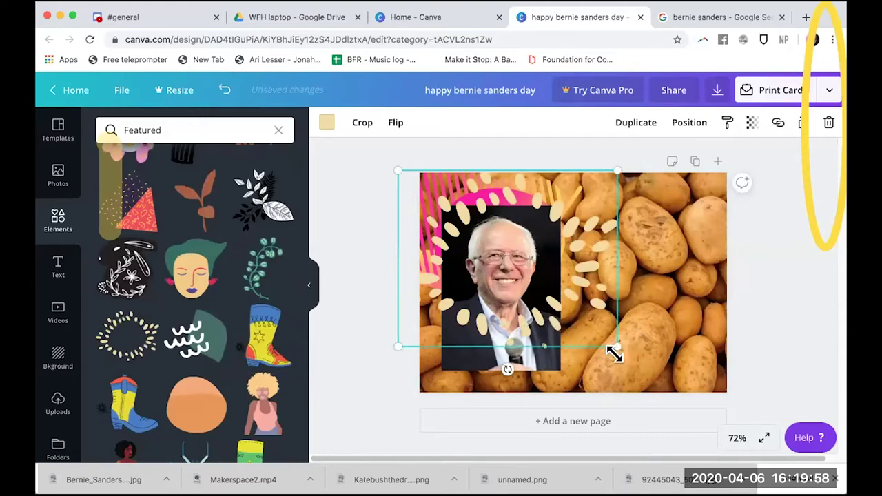
mouse_move(580, 328)
mouse_down()
mouse_move(569, 326)
mouse_move(583, 319)
mouse_up()
drag(538, 276, 550, 286)
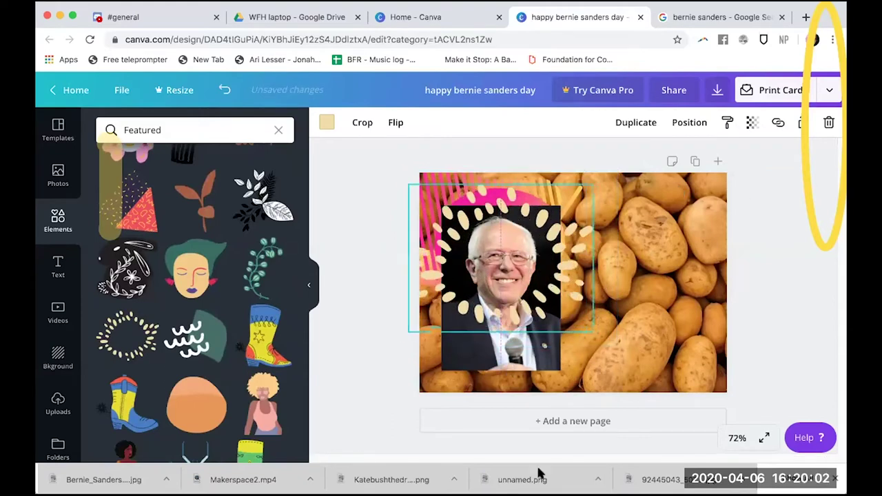
click(617, 367)
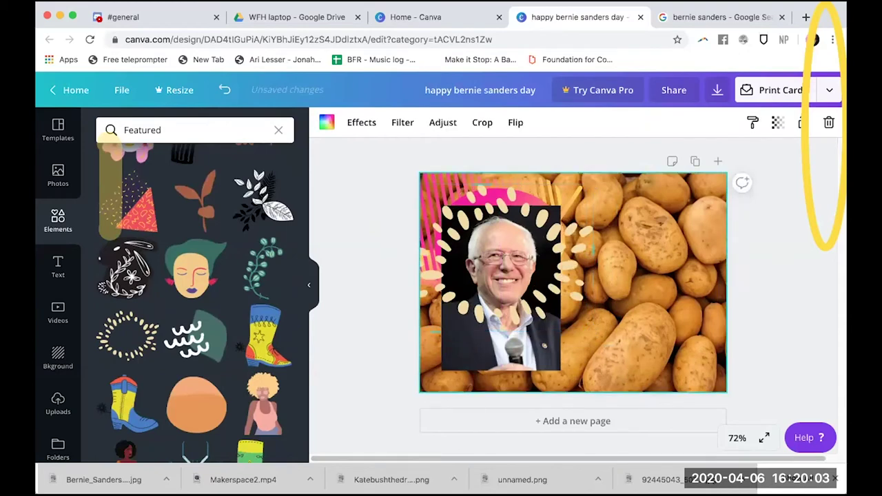
- Delete the pink-orange shape behind the portrait and shrink the cream burst to about 3.9 by 3.1
click(440, 181)
key(Delete)
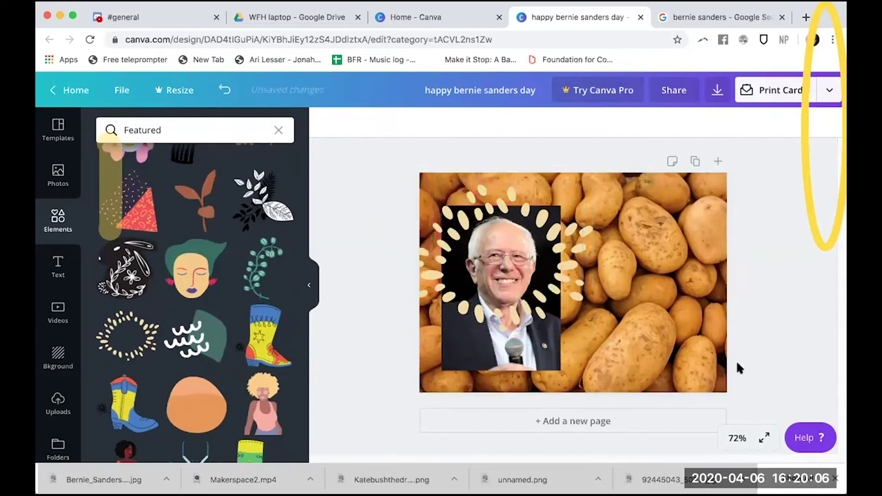
click(421, 200)
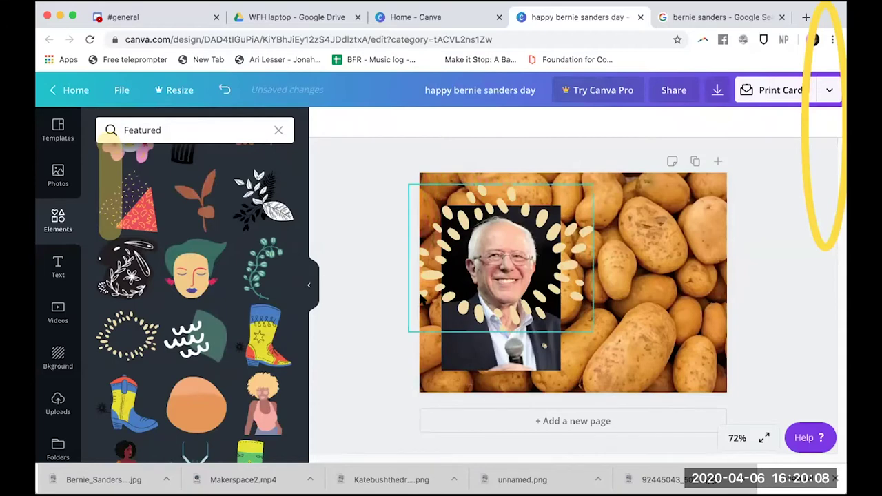
drag(428, 193, 422, 195)
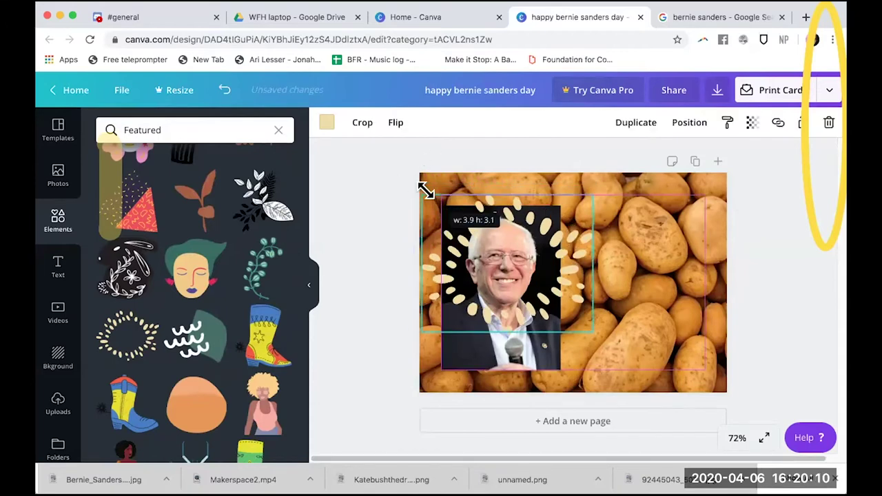
- Search the elements for "cat", add the yellow party-hat cat, and shrink it at the portrait's lower right corner
click(195, 138)
text(cat)
key(Return)
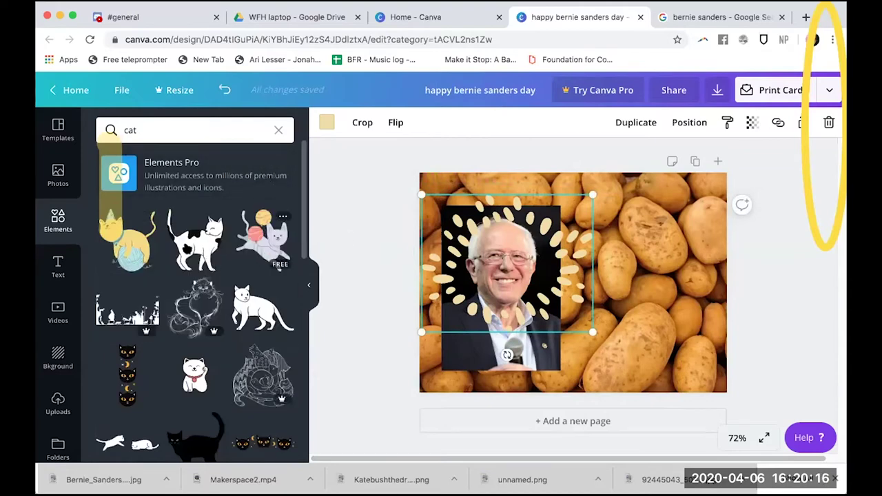
drag(300, 279, 678, 277)
drag(643, 358, 464, 329)
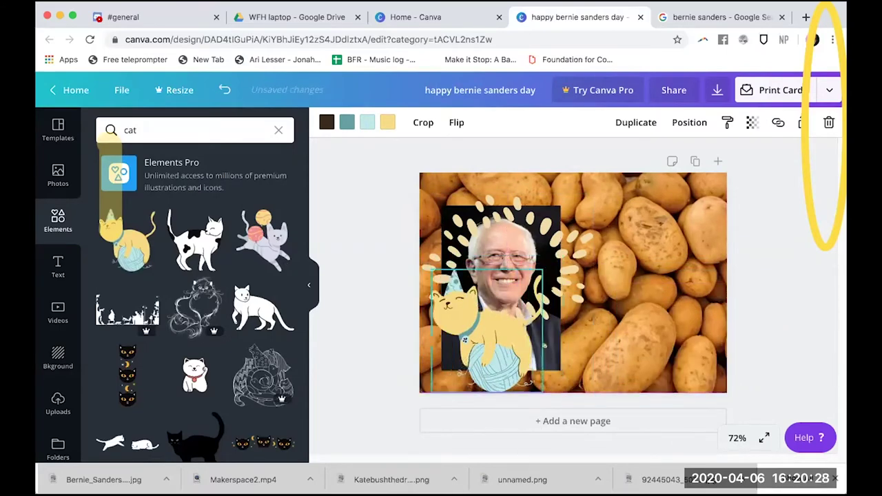
drag(541, 268, 493, 326)
drag(457, 376, 525, 373)
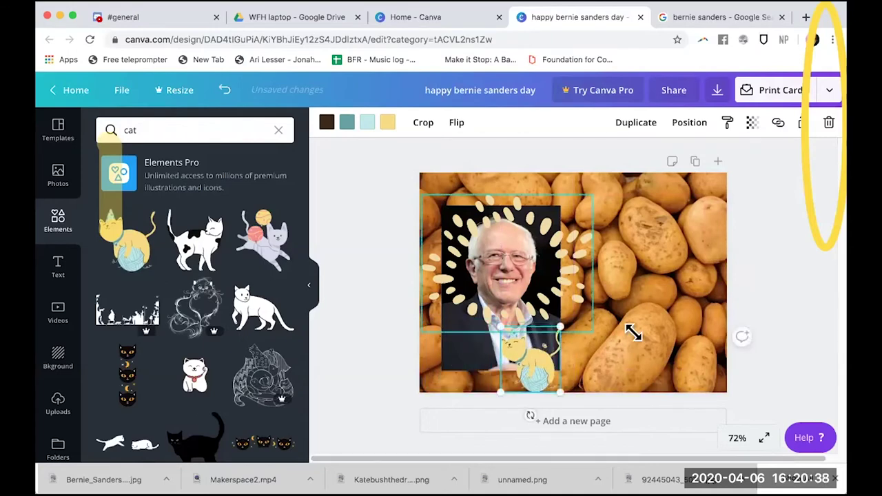
- Move the yellow cat to the portrait's lower left corner, enlarge it slightly and clear the selection
click(630, 329)
drag(527, 359, 456, 354)
drag(429, 321, 419, 310)
drag(446, 348, 457, 351)
click(776, 389)
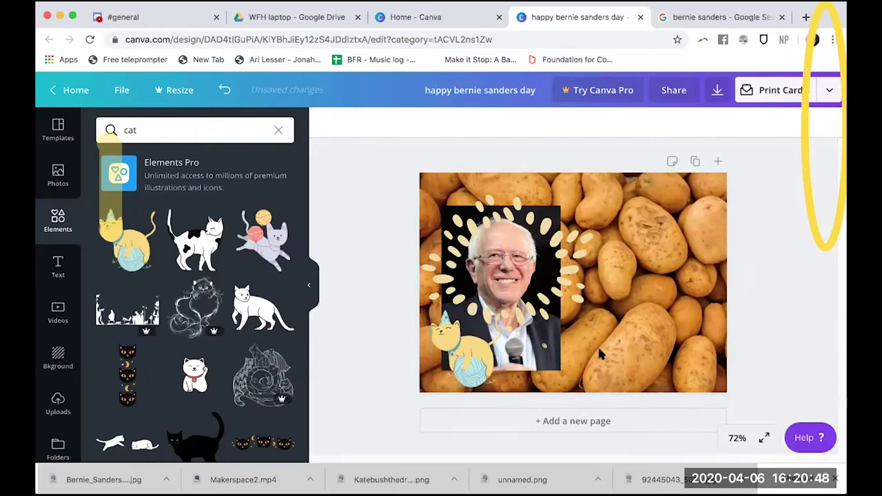
- Recolor the cat's teal parts, including the collar, to pink
click(461, 348)
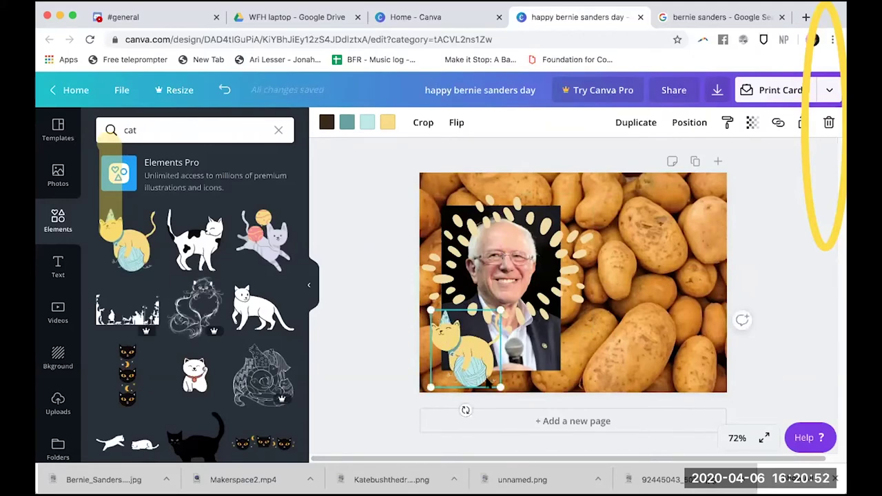
click(347, 122)
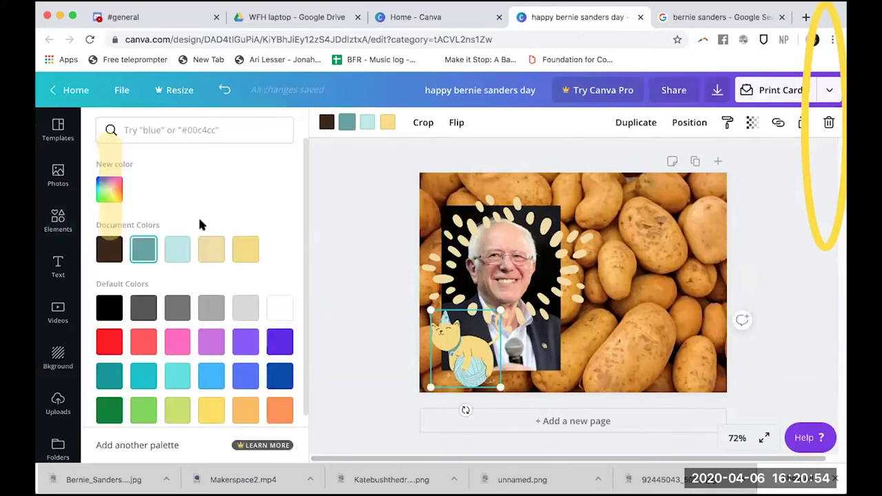
click(176, 348)
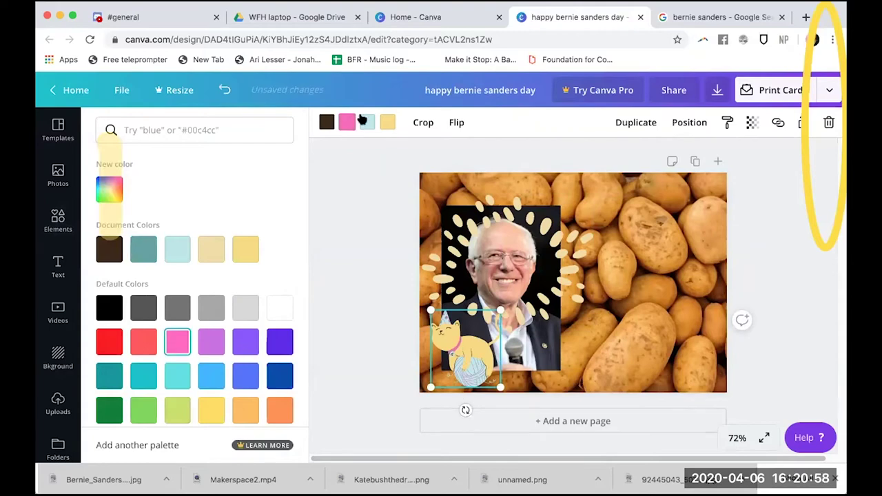
click(573, 328)
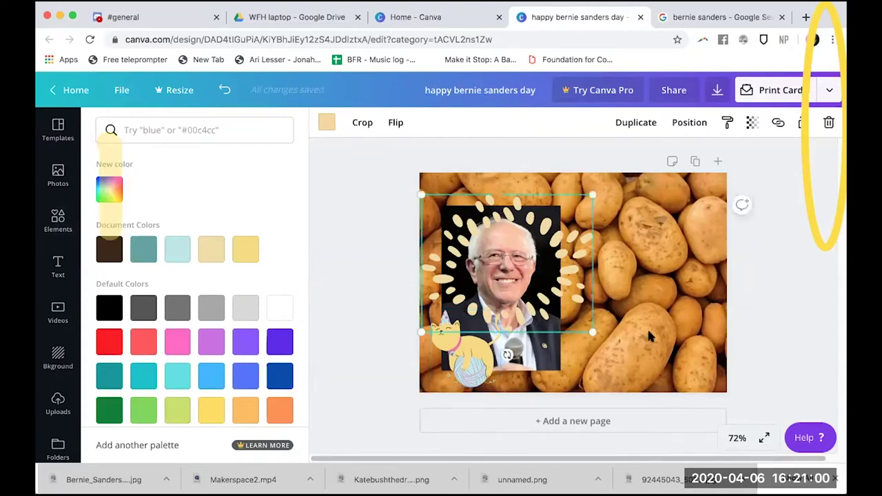
click(646, 328)
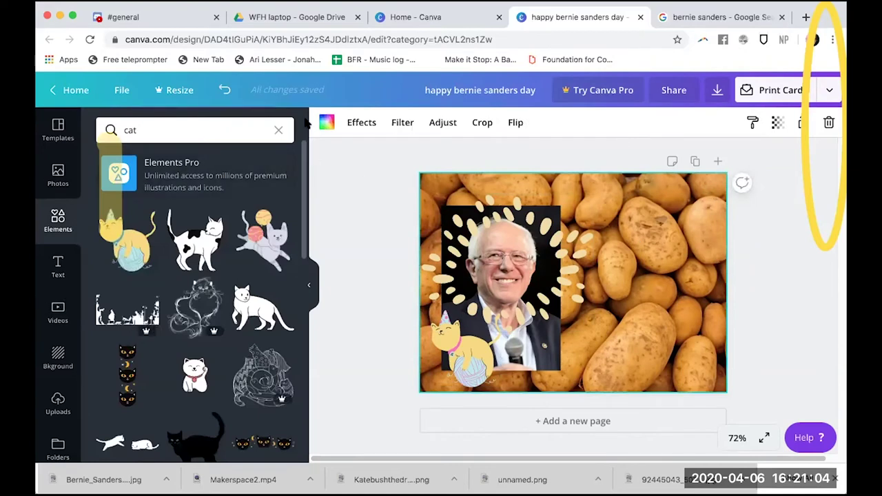
- Clear the element search and delete the portrait, the burst and the cat together, keeping the potato background
click(279, 130)
scroll(172, 292, down, 3)
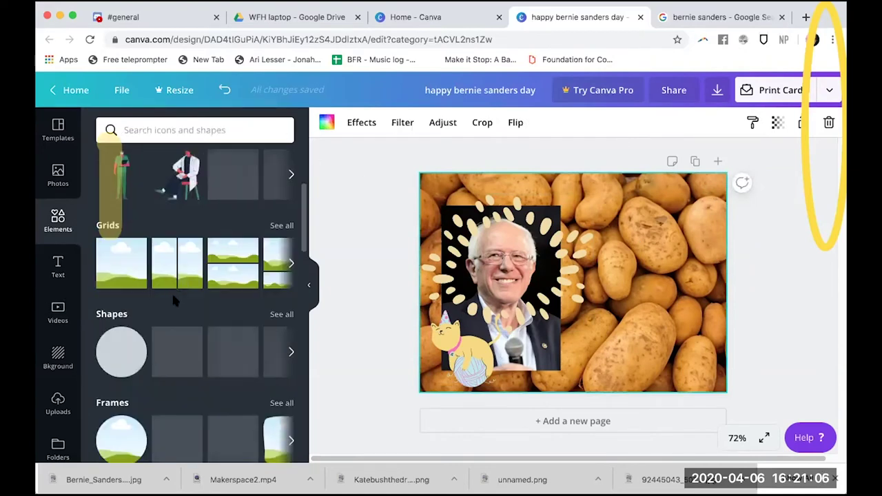
scroll(171, 285, up, 1)
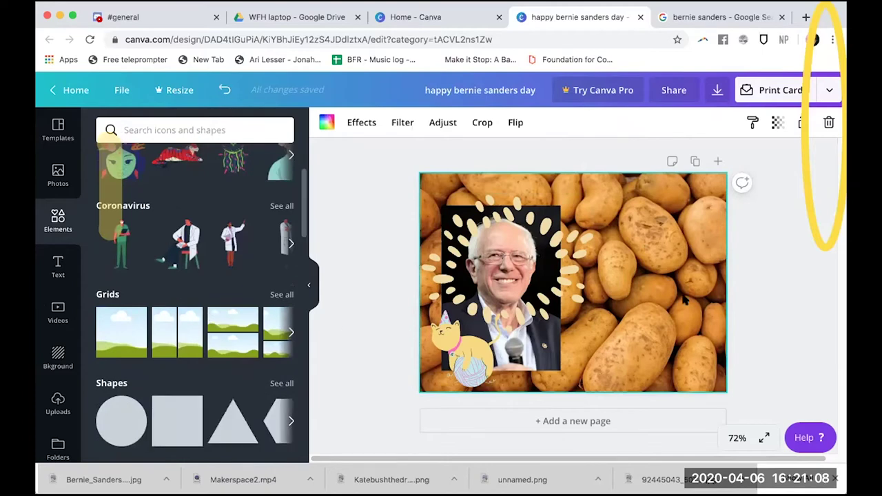
drag(446, 195, 617, 377)
key(Delete)
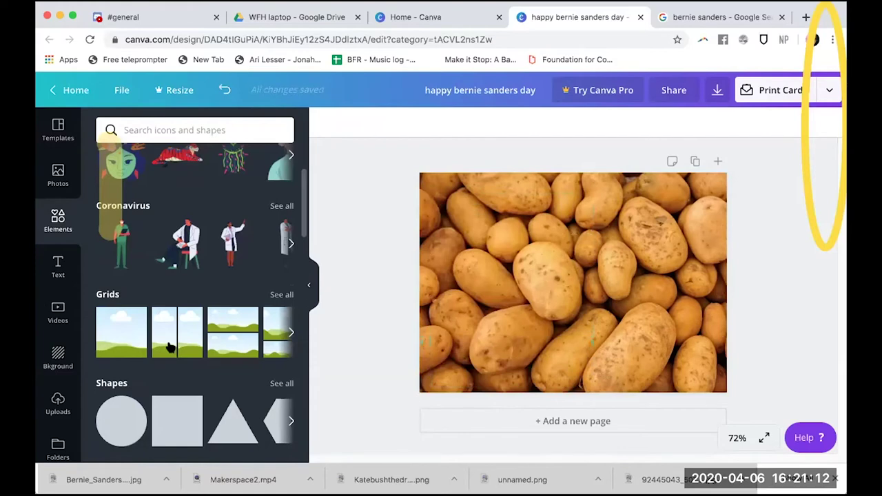
- Add the two-column photo grid to the card, shrink it and centre it horizontally over the potatoes
click(170, 347)
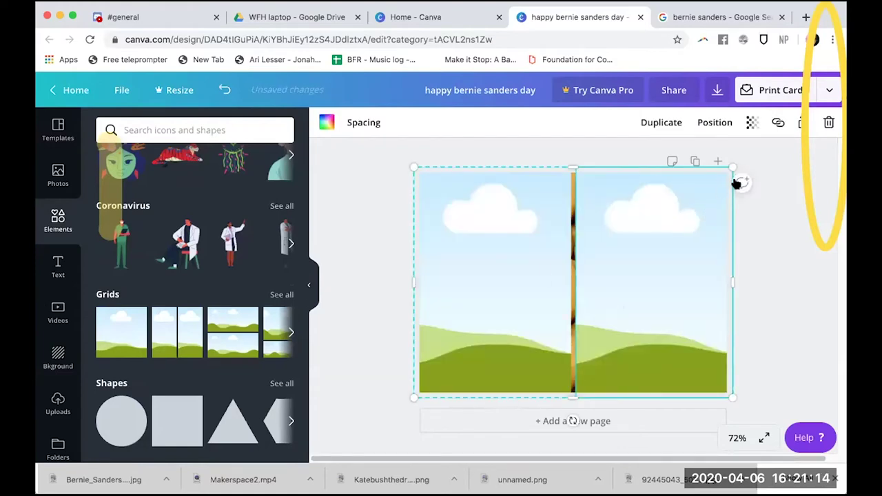
drag(734, 160, 626, 303)
drag(579, 367, 624, 272)
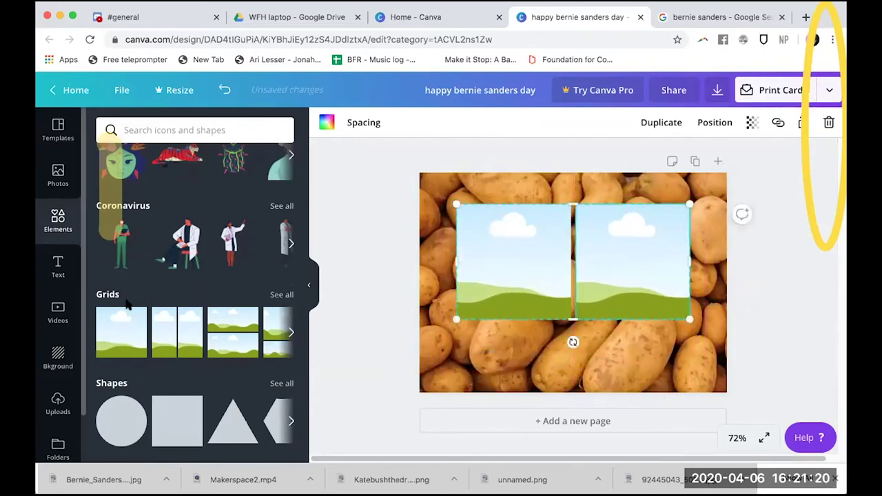
- Fill the grid's left cell with the uploaded Bernie Sanders portrait and the right with the man in sunglasses, then enlarge and reposition the grid
click(58, 404)
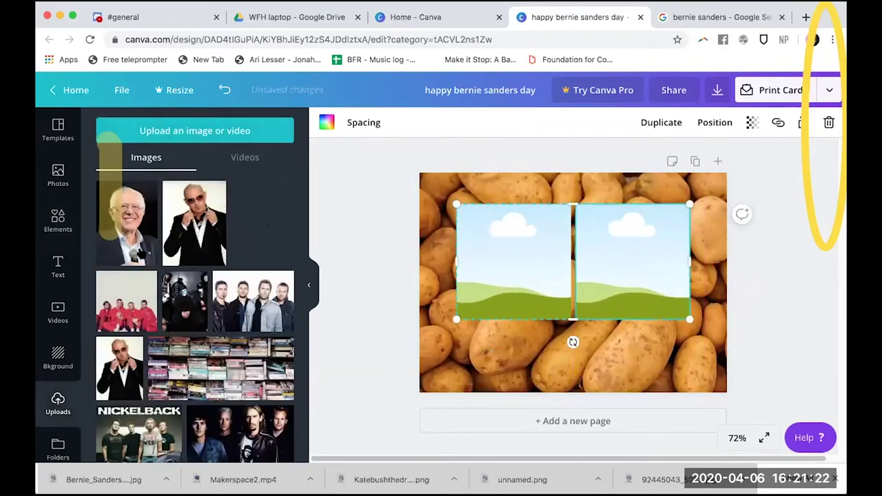
drag(141, 254, 513, 262)
drag(193, 223, 633, 262)
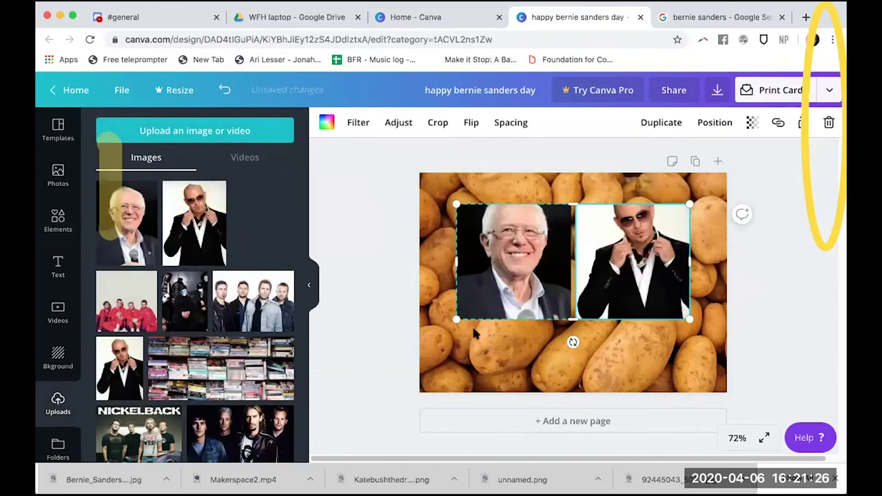
mouse_move(459, 370)
mouse_down()
mouse_move(447, 377)
mouse_move(445, 369)
mouse_up()
drag(643, 259, 651, 251)
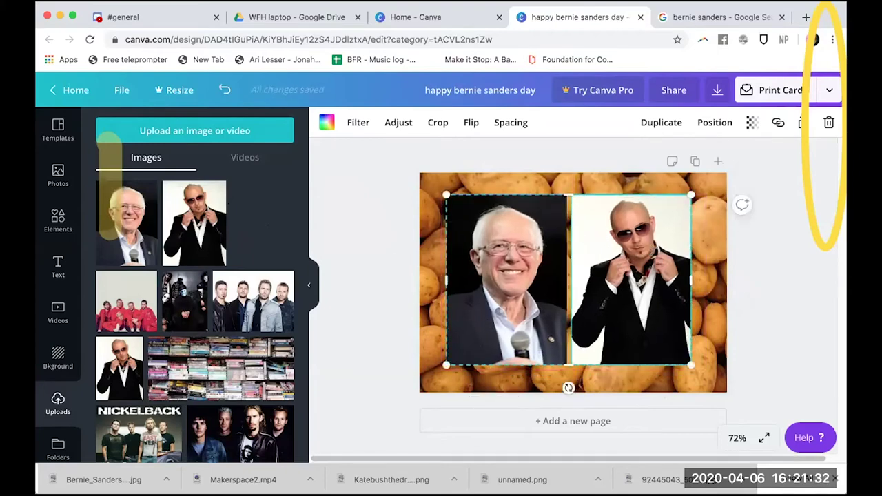
- Browse the available photo grid layouts in the elements library
click(68, 222)
click(58, 265)
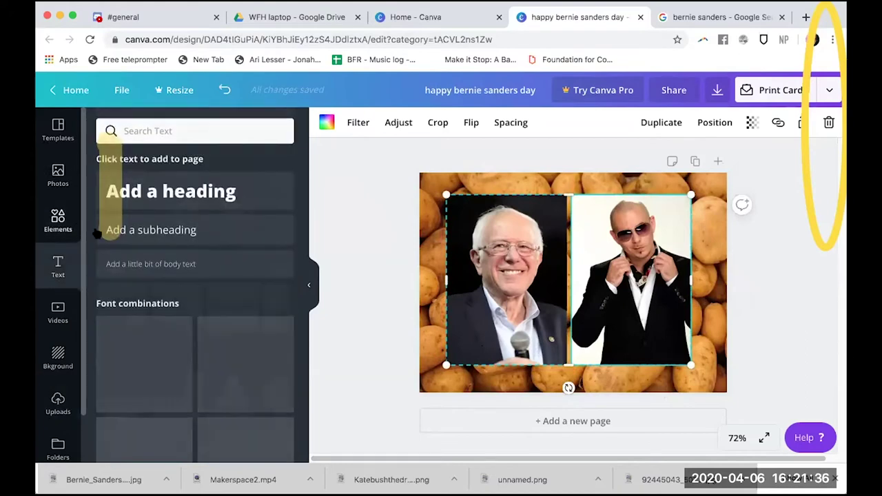
click(57, 220)
click(276, 295)
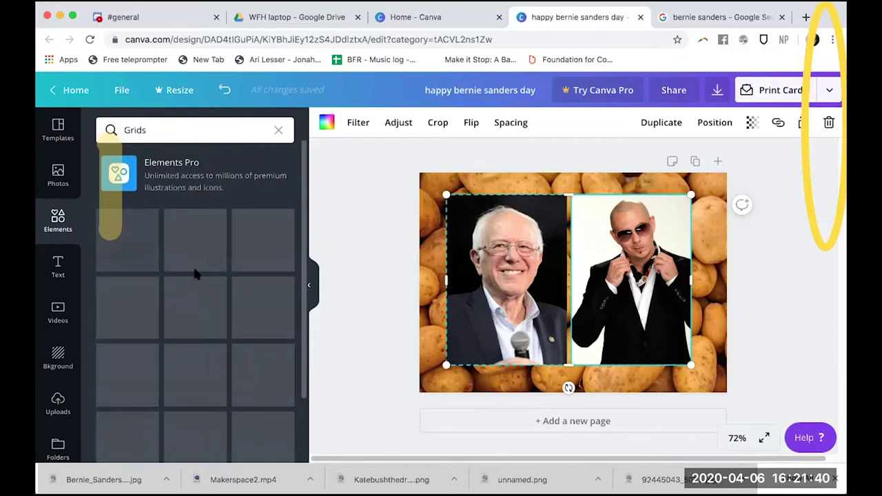
scroll(263, 412, down, 3)
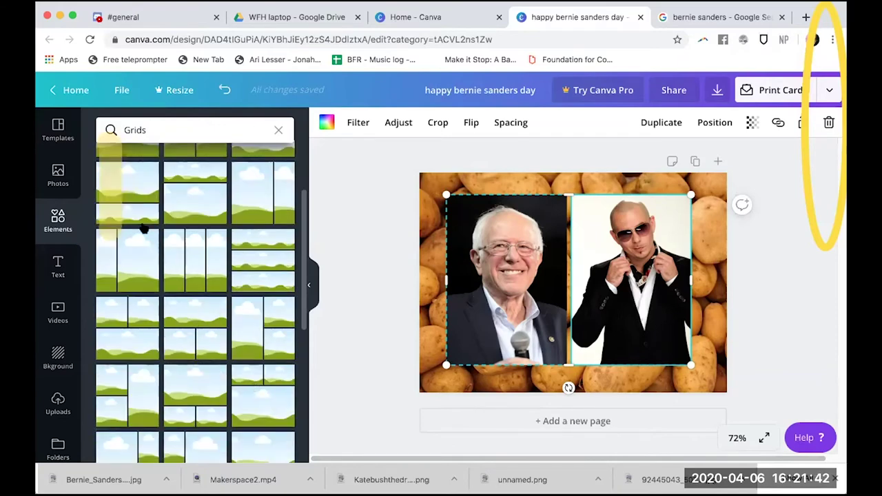
scroll(173, 350, down, 5)
scroll(190, 401, down, 1)
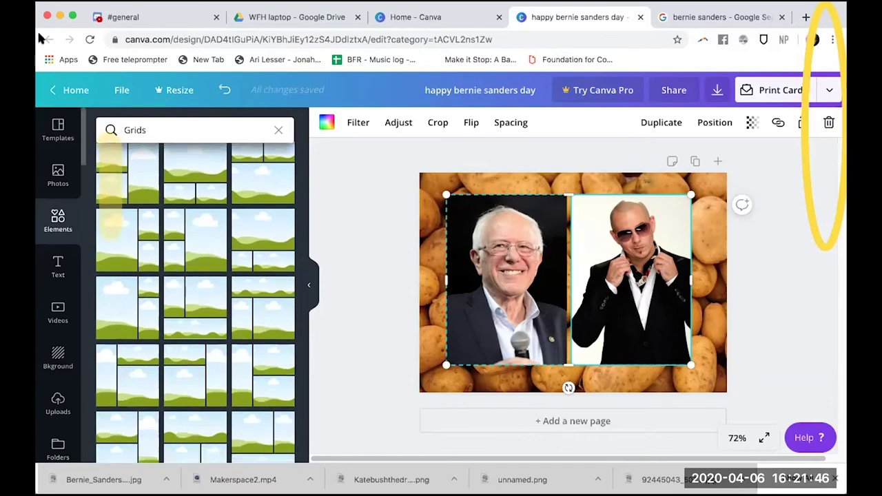
scroll(206, 310, up, 10)
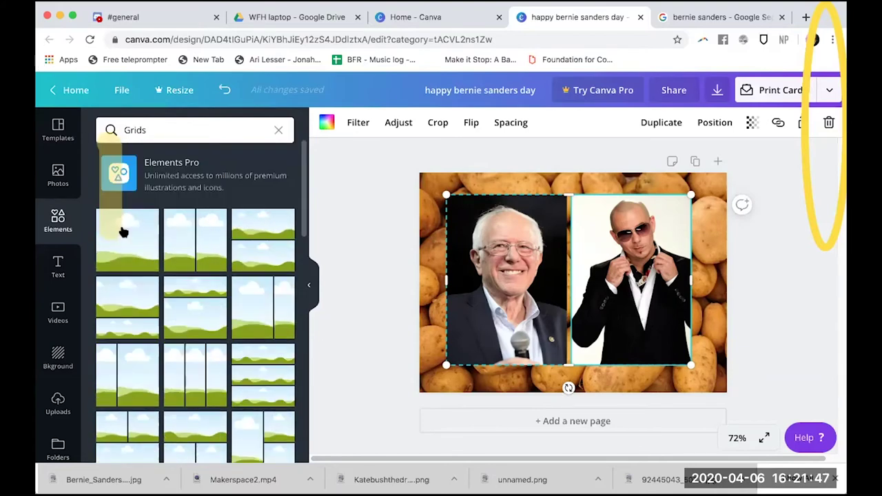
- Clear the Grids search and delete both photos and their grid, leaving only the potato background
click(279, 130)
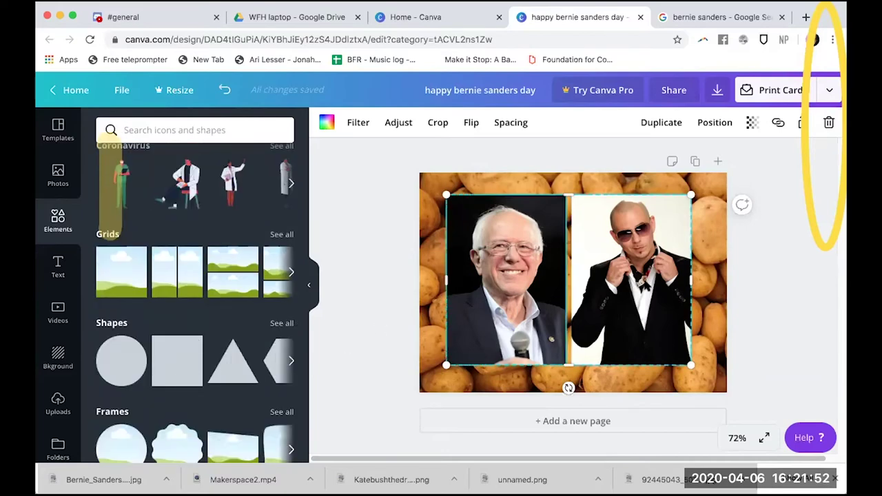
key(BackSpace)
click(644, 281)
key(BackSpace)
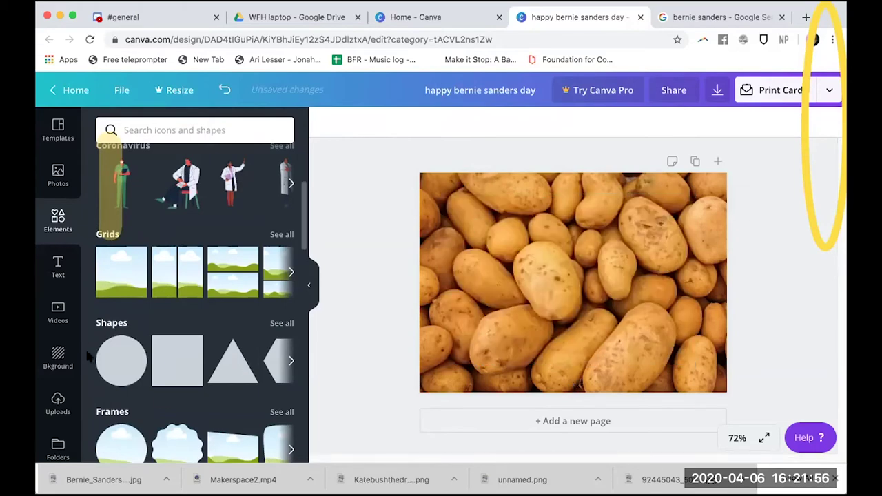
- Add a circle shape over the potatoes, shrink it, place it slightly left of the card's centre and fill it with yellow
click(110, 362)
drag(680, 187, 632, 242)
drag(518, 322, 548, 321)
click(326, 122)
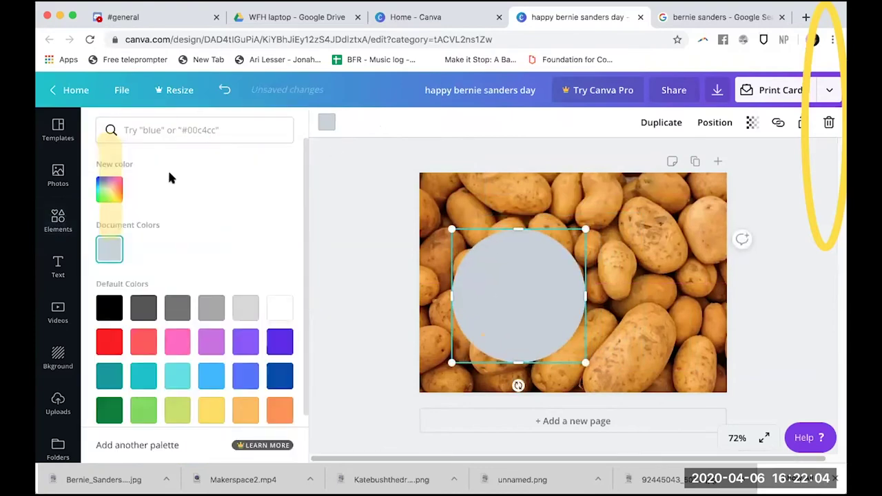
click(211, 413)
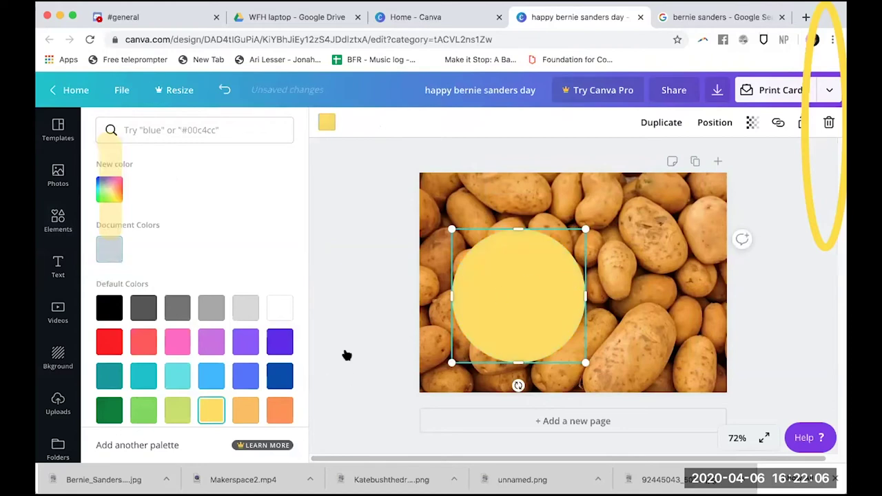
click(403, 327)
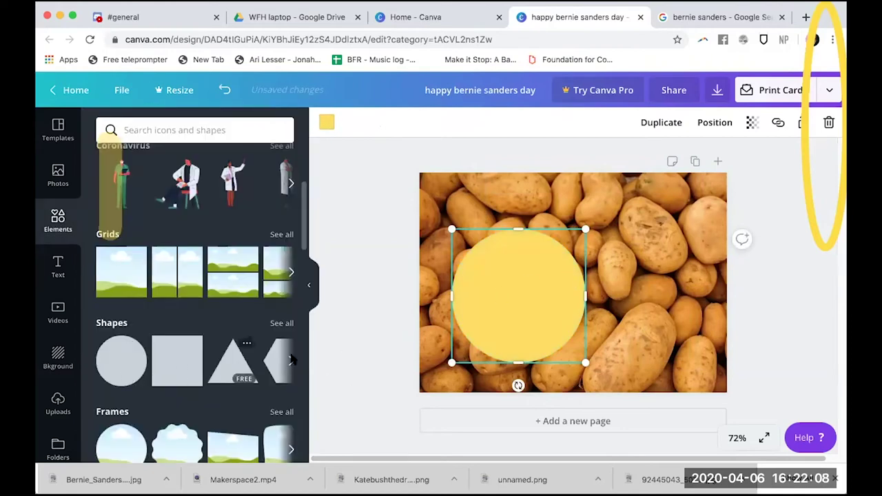
- Add a second circle from the full shapes collection, shrink it to a left eye on the yellow face and fill it black
click(281, 325)
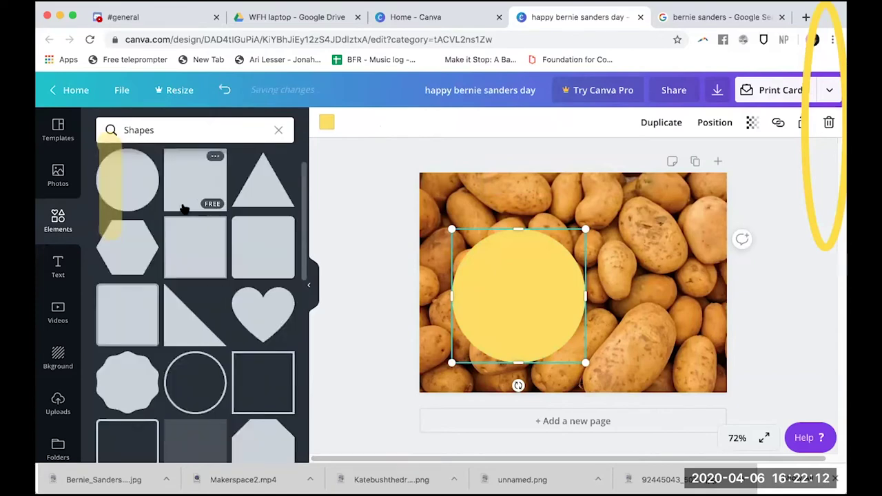
drag(138, 256, 509, 273)
drag(654, 230, 493, 277)
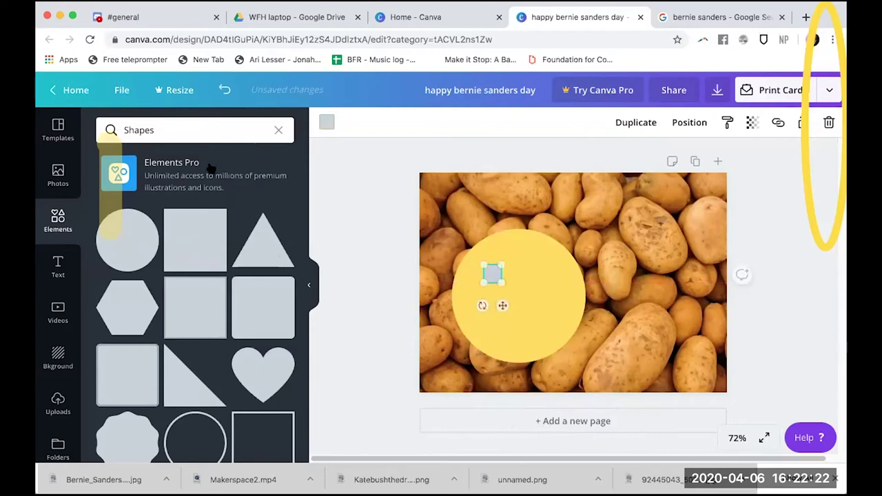
click(326, 122)
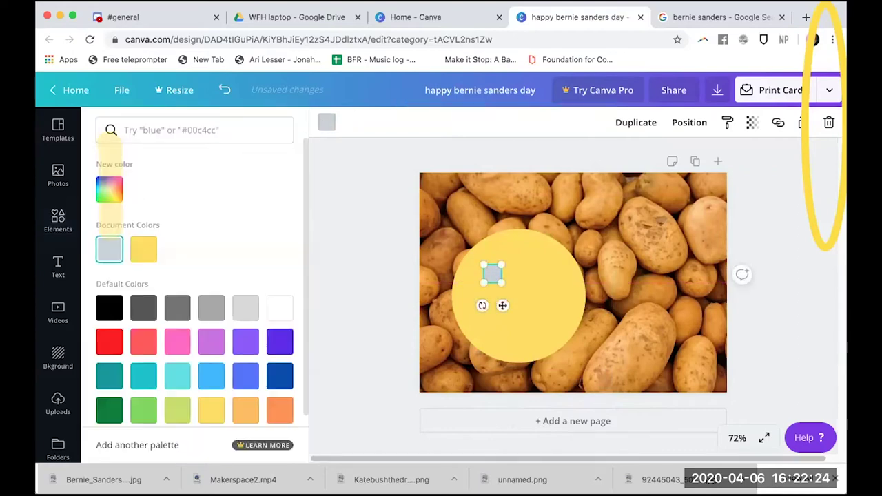
click(110, 308)
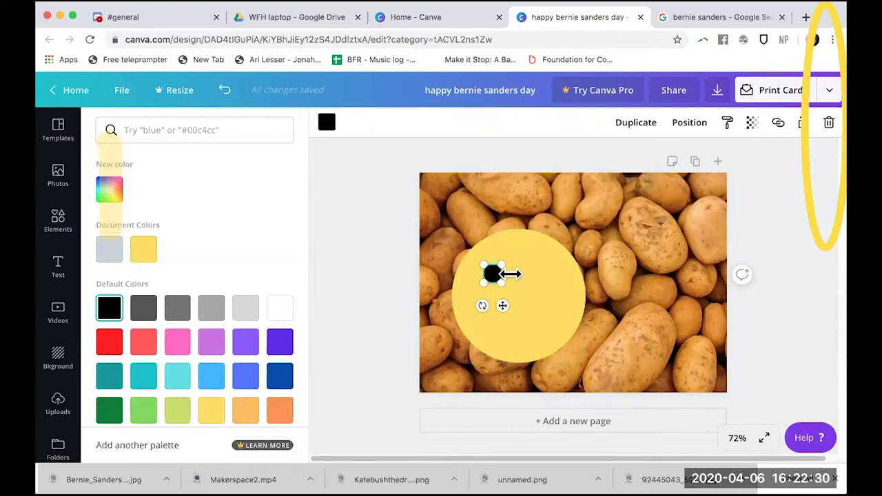
- Place a copy of the black circle as the right eye, level with the left one, and nudge the left eye slightly inward
drag(491, 275, 500, 282)
drag(559, 283, 543, 273)
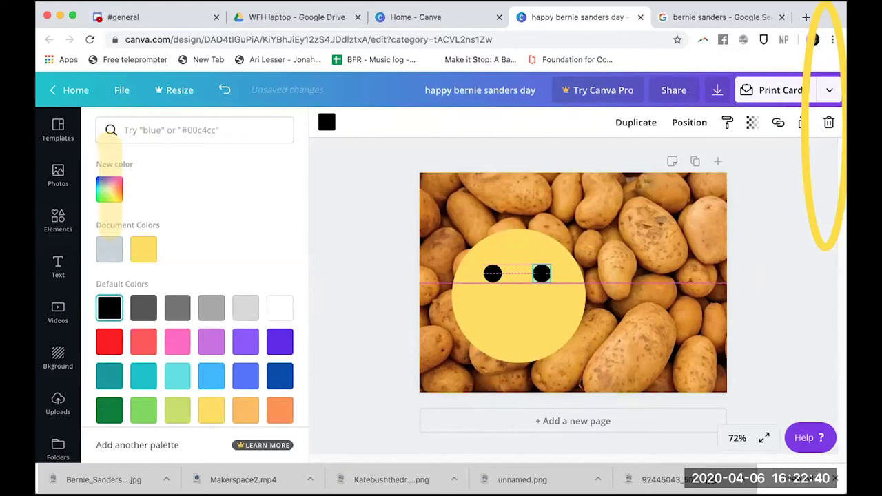
drag(541, 273, 542, 273)
click(579, 326)
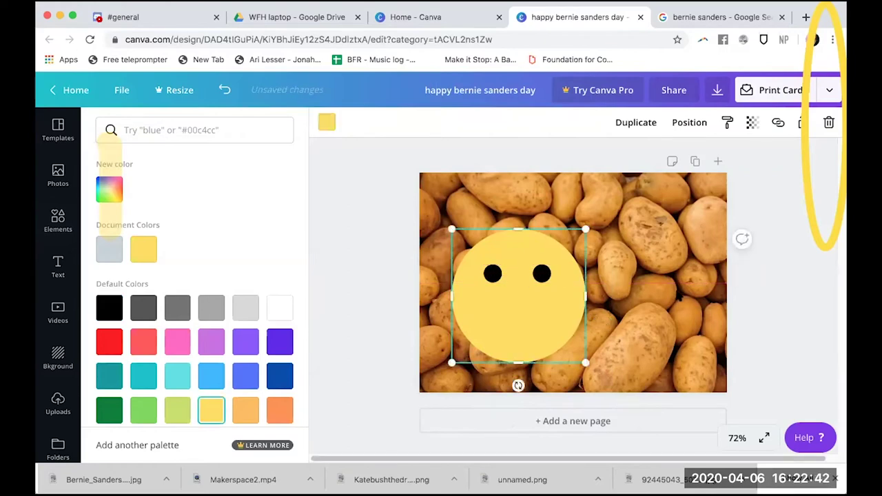
click(491, 273)
drag(492, 273, 495, 274)
click(661, 196)
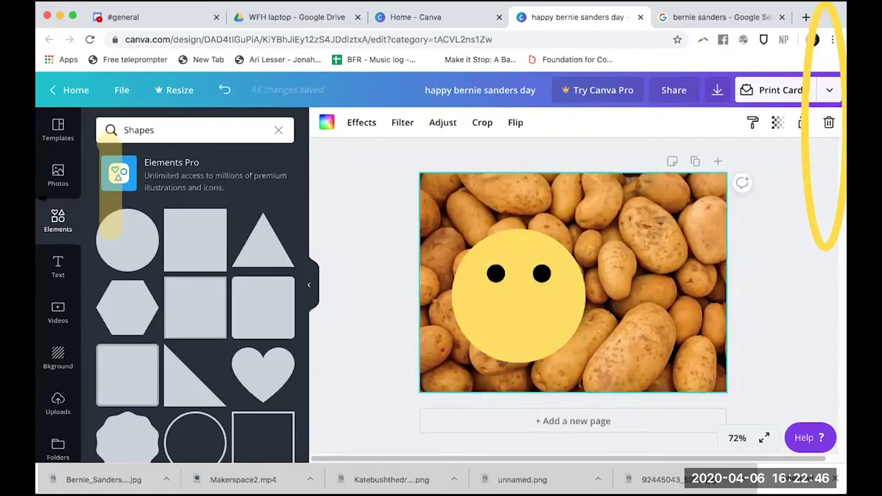
- Add the thick arch shape, shrink it and place it below the eyes as the mouth
scroll(228, 331, down, 5)
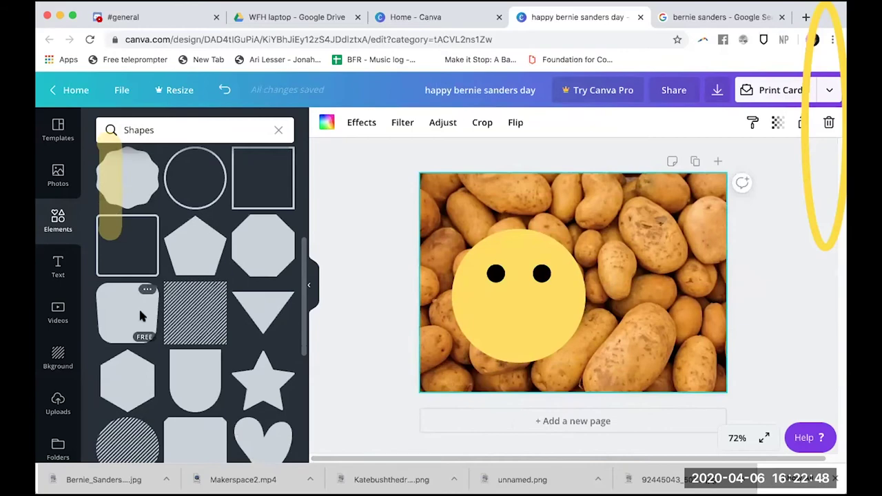
scroll(140, 315, down, 5)
drag(133, 295, 510, 283)
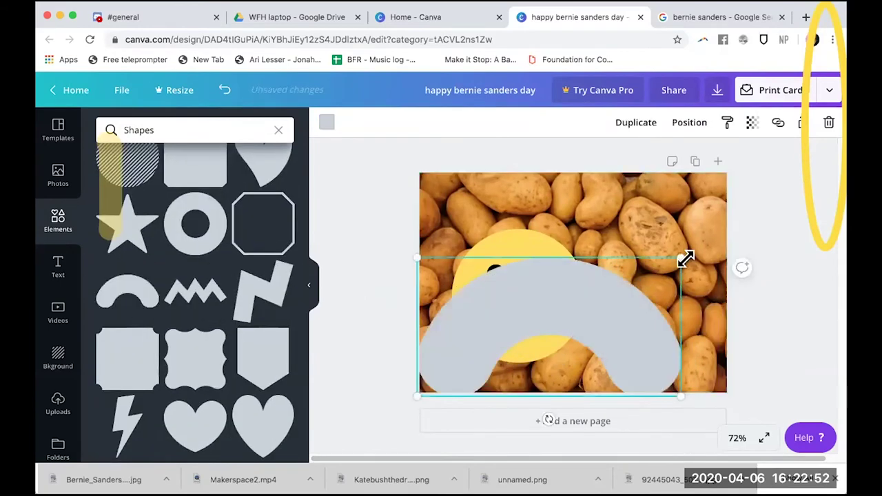
drag(615, 281, 523, 305)
drag(578, 297, 523, 322)
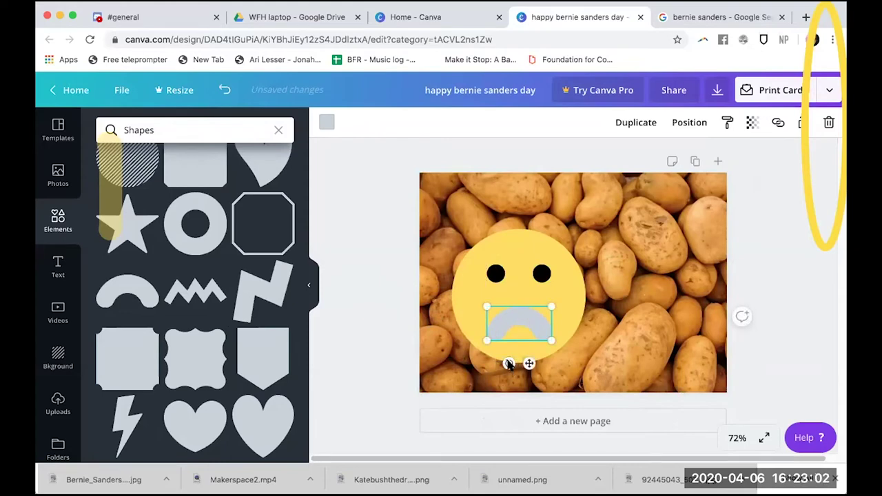
- Rotate the arch upside down into a smile and fill it black
drag(508, 364, 526, 210)
click(326, 121)
click(108, 248)
click(617, 255)
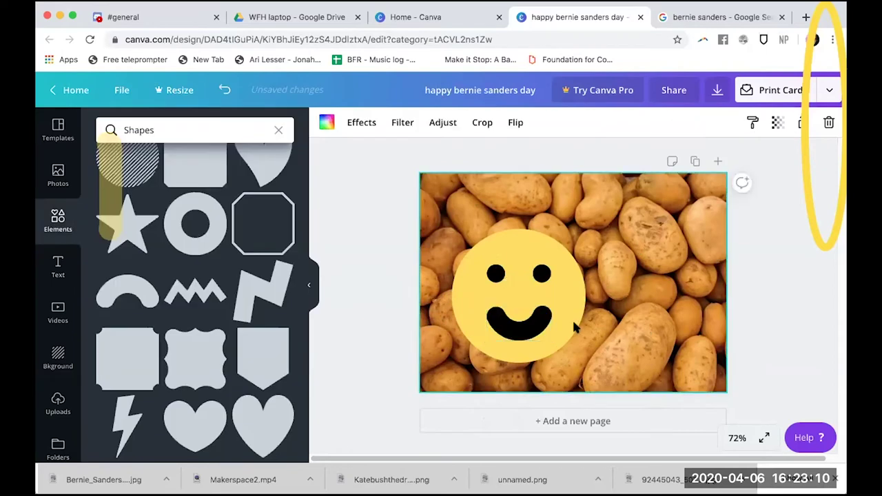
- Add the lightning bolt shape over the card's left side and recolor it orange
scroll(99, 445, down, 1)
scroll(100, 445, down, 3)
drag(135, 322, 459, 234)
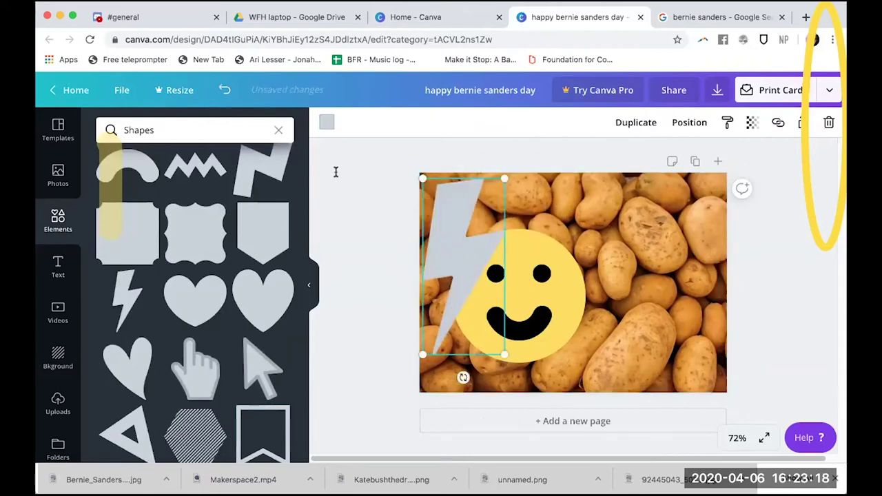
click(326, 122)
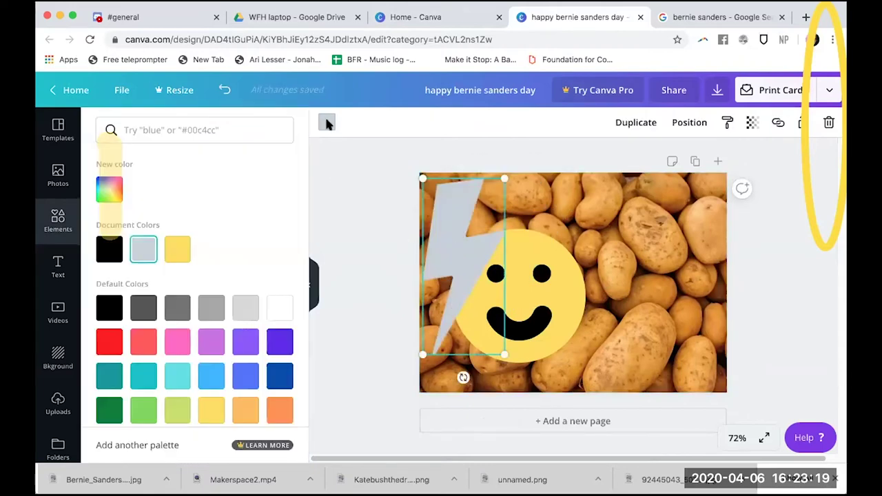
click(175, 343)
click(279, 411)
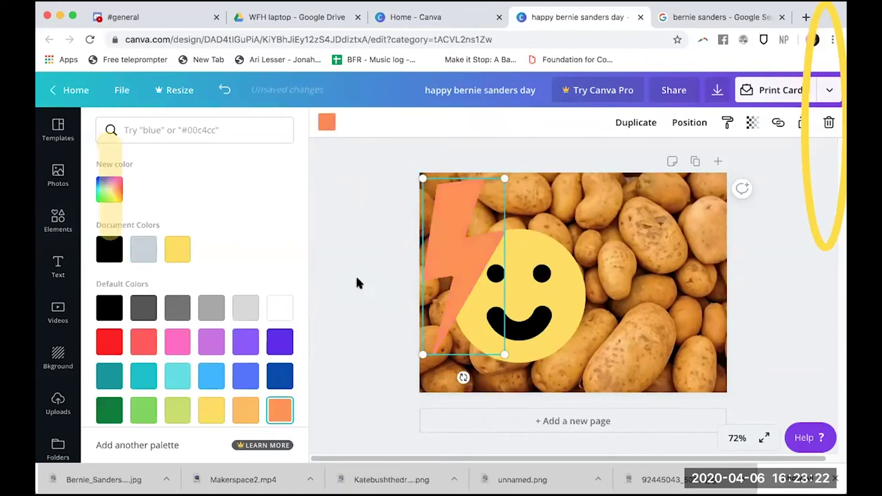
- Rotate the lightning bolt until it lies nearly horizontal and position it on top of the face as hair
click(471, 230)
drag(463, 378, 501, 237)
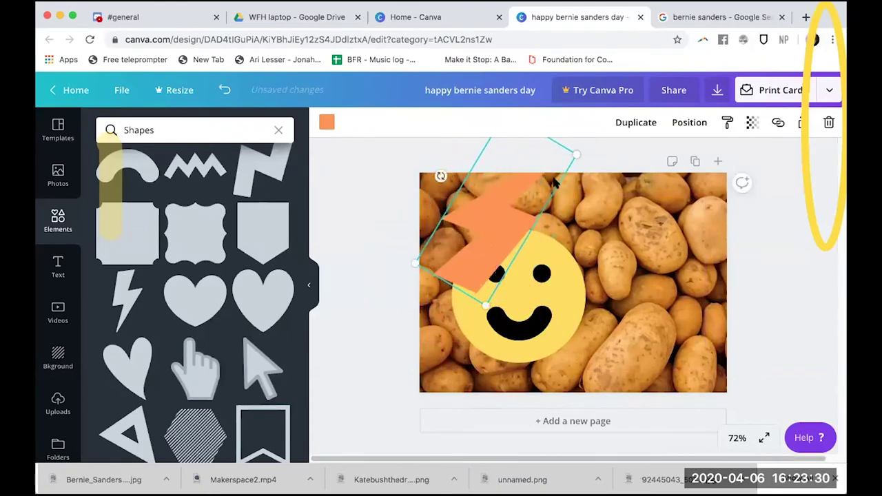
drag(435, 142, 470, 108)
drag(491, 224, 518, 228)
click(648, 307)
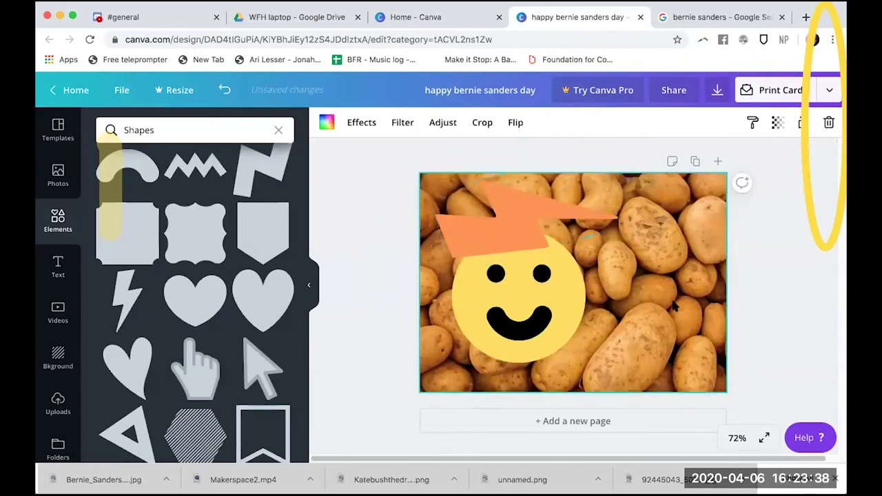
drag(504, 227, 518, 226)
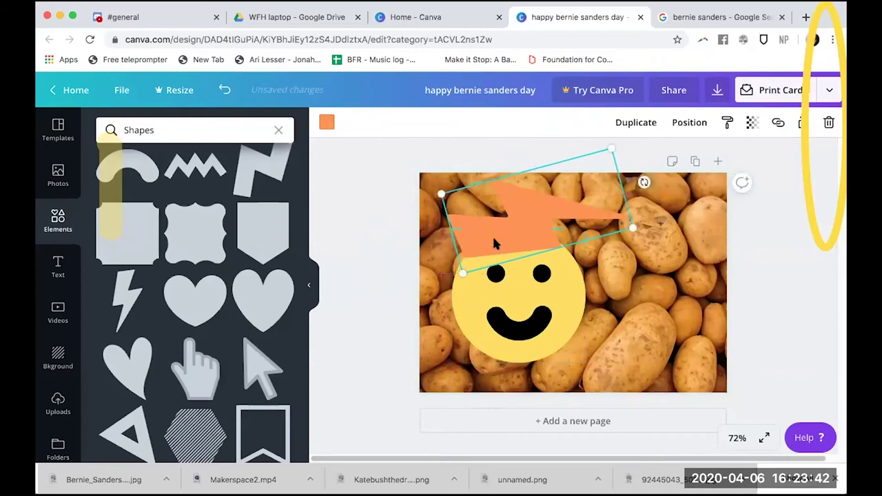
- Send the lightning bolt backward behind the yellow face and recolor it light green
click(689, 122)
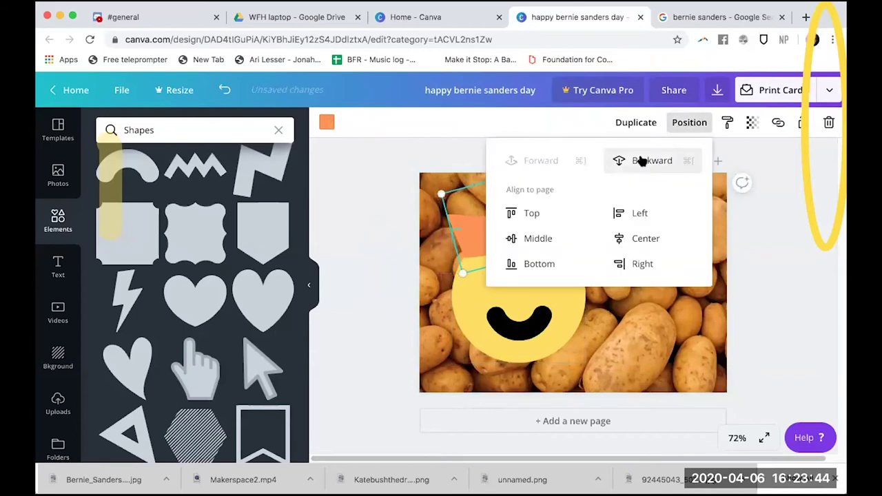
click(640, 161)
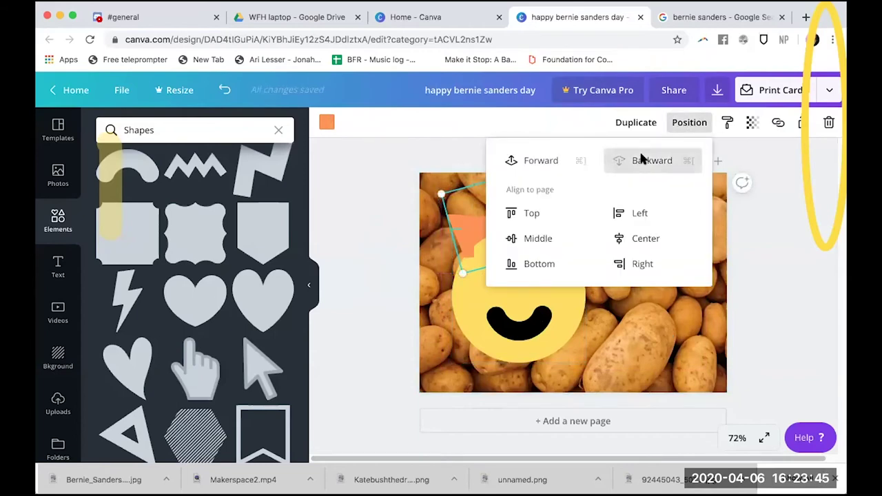
click(478, 228)
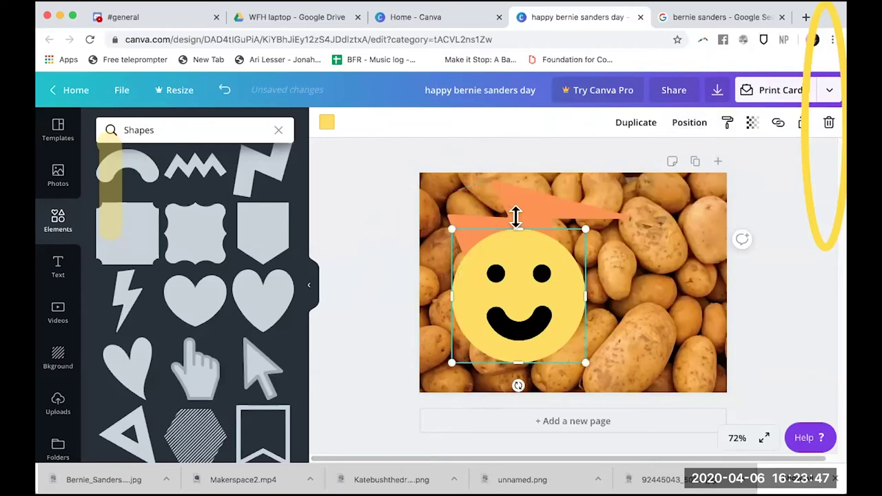
click(328, 124)
click(142, 411)
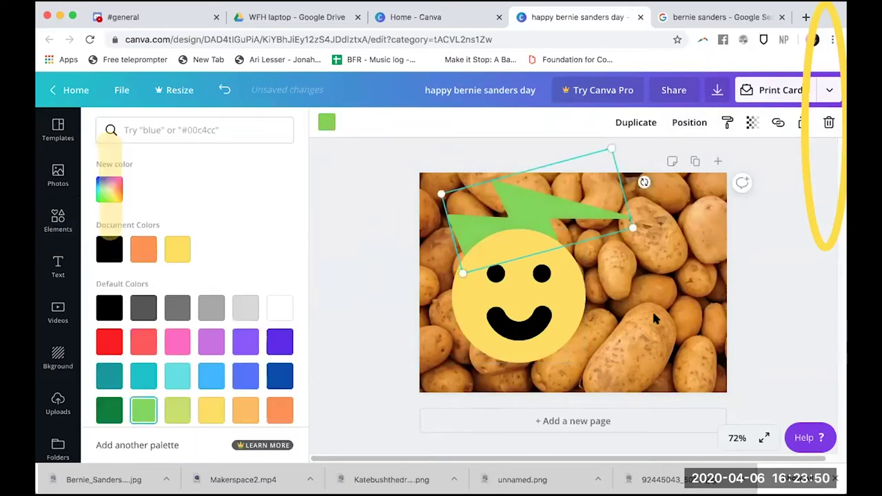
click(757, 310)
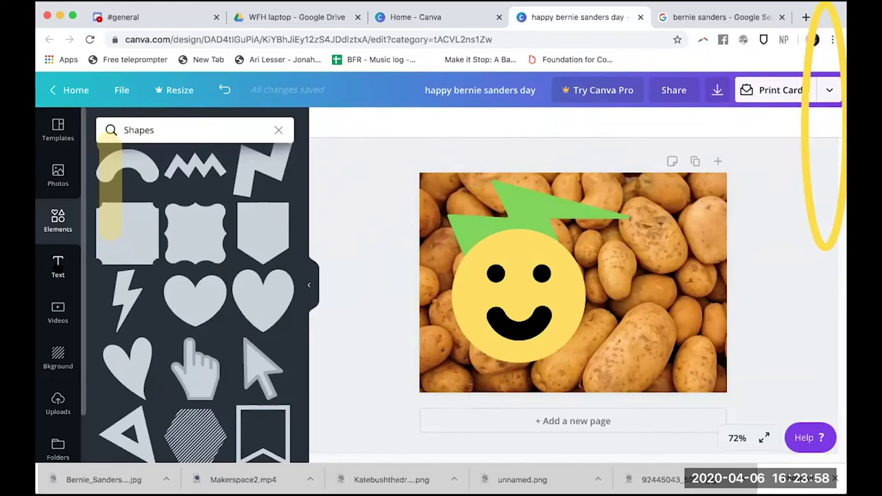
- Browse the text styles and font combinations available for the card
click(58, 267)
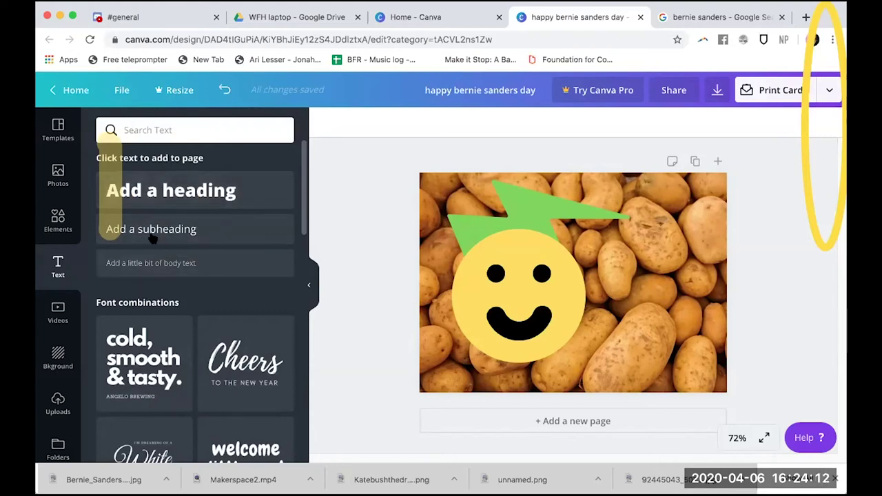
drag(128, 187, 599, 336)
drag(37, 29, 143, 195)
drag(392, 276, 156, 242)
scroll(161, 332, down, 5)
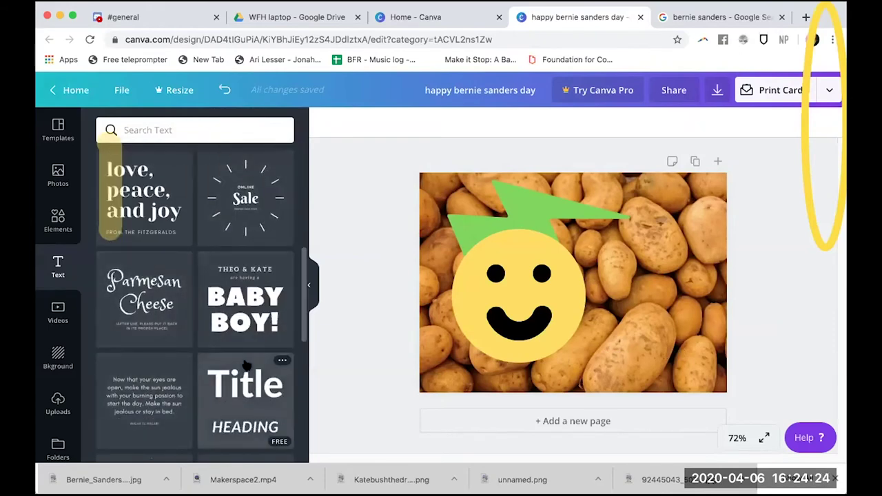
scroll(256, 278, down, 1)
- Select the smiley face and its green hair together and move them toward the card's lower-left corner
drag(441, 184, 615, 365)
drag(562, 296, 534, 320)
click(656, 377)
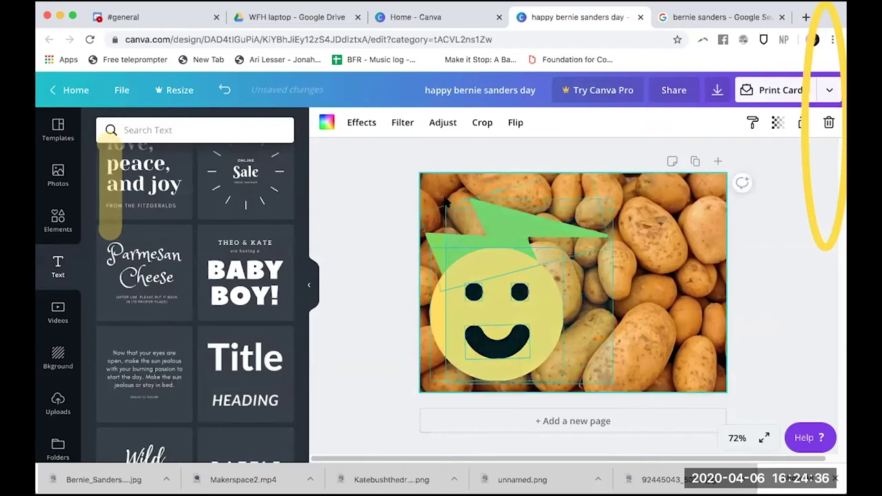
- Select the smiley face and its green hair together, shrink them and place them in the card's lower-left corner
click(489, 252)
click(646, 390)
drag(646, 387, 451, 198)
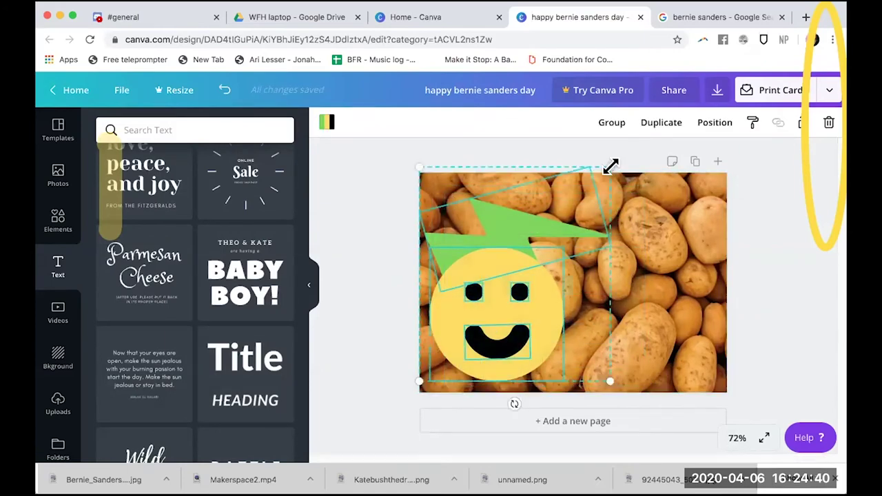
drag(589, 191, 556, 239)
drag(551, 339, 567, 343)
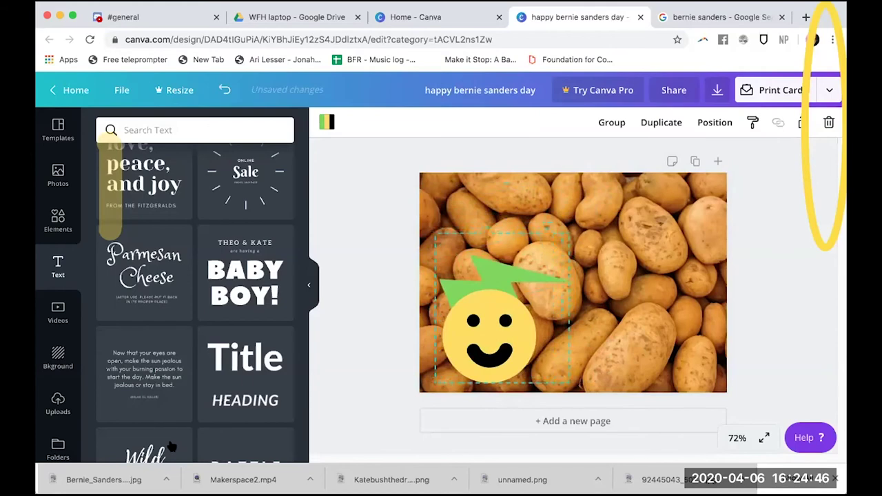
- Add the "Baby Boy!" font combination to the right half of the card
click(380, 302)
scroll(138, 290, down, 3)
scroll(206, 255, up, 2)
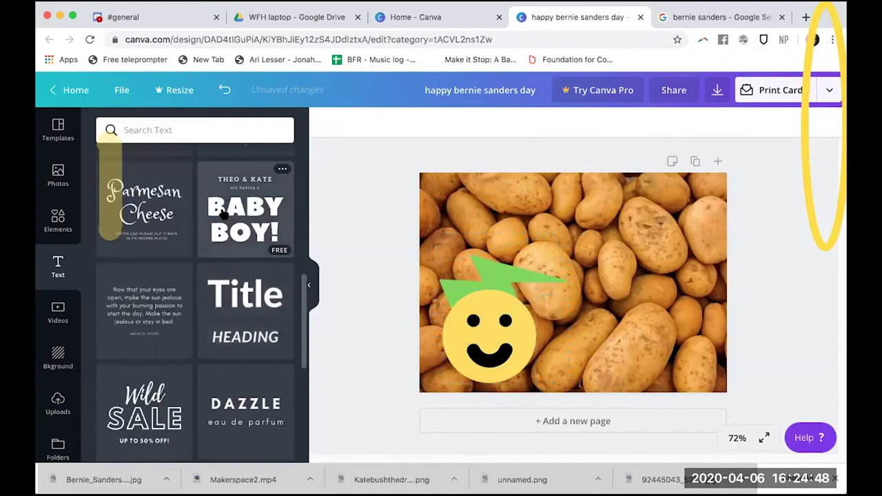
mouse_move(544, 264)
mouse_down()
mouse_move(615, 261)
mouse_move(558, 263)
mouse_up()
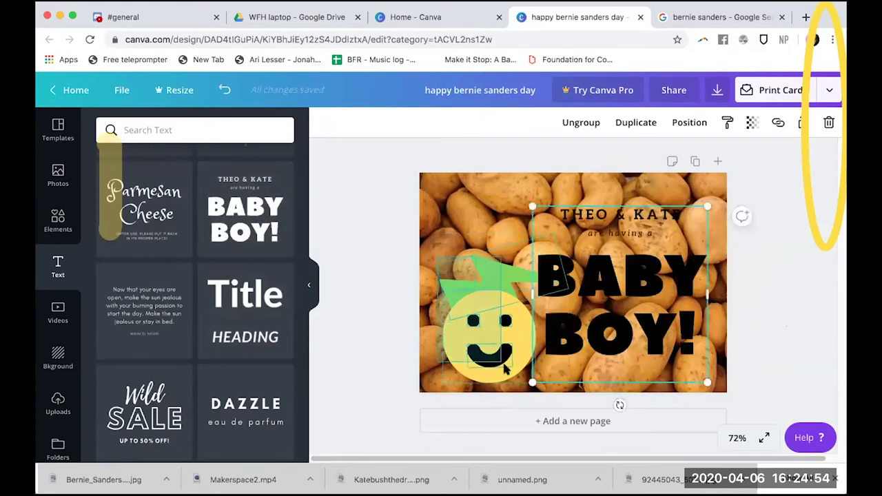
- Move the smiley with its hair slightly up and left, and nudge the text combination slightly upward
click(491, 332)
drag(492, 332, 485, 318)
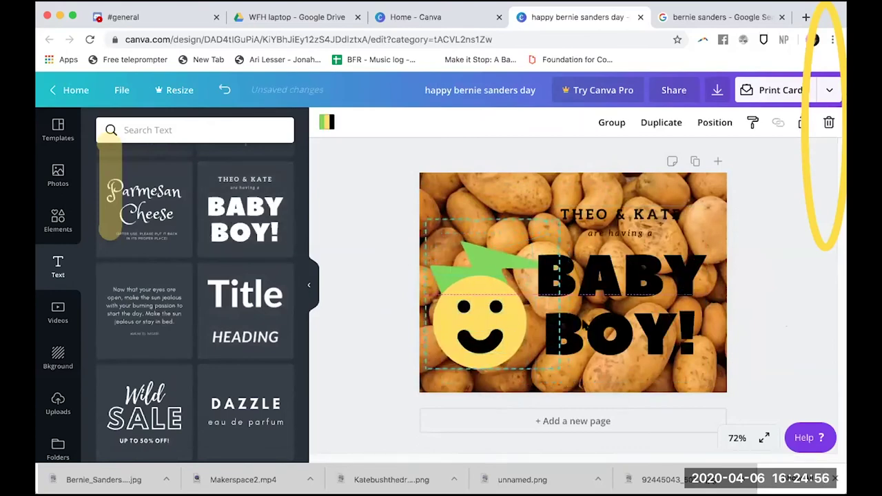
drag(610, 312, 618, 323)
mouse_move(617, 219)
mouse_down()
mouse_move(616, 201)
mouse_move(609, 205)
mouse_up()
- Delete the words "are having a" from the middle line of the text combination
click(609, 208)
click(609, 211)
click(572, 269)
double_click(584, 212)
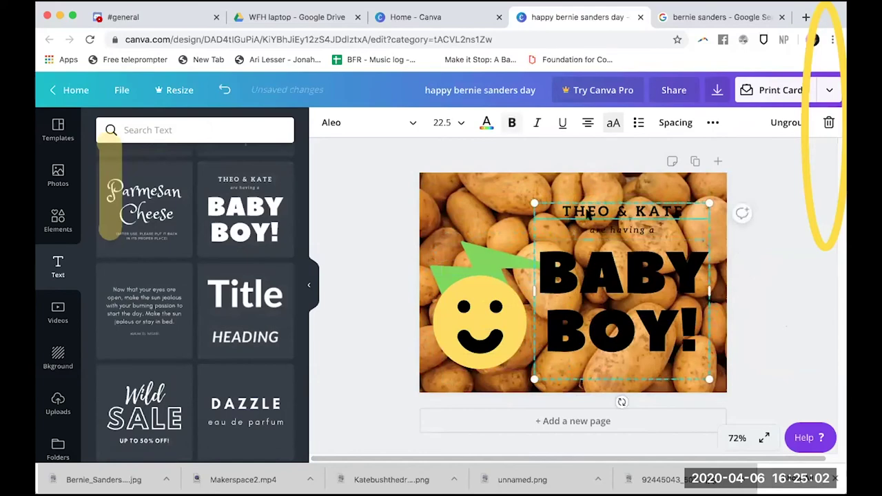
click(653, 230)
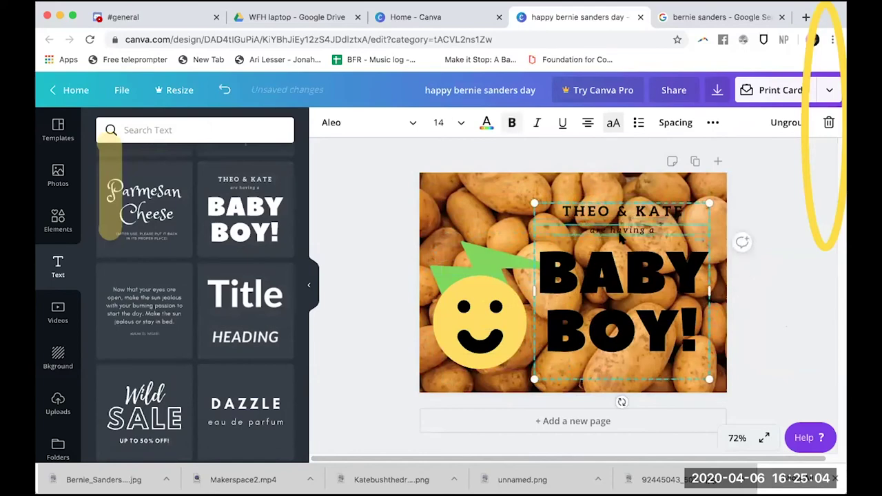
key(Delete)
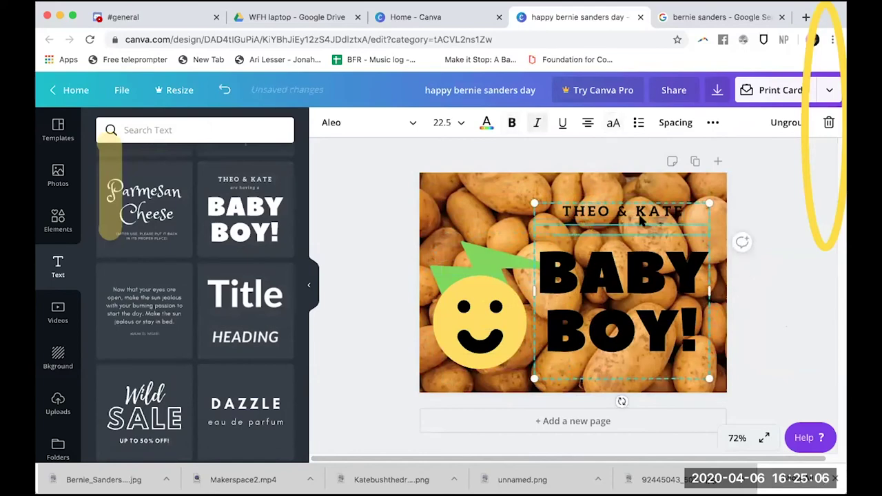
- Color the names line above "Baby Boy!" white and replace its text with "EAT OUR"
click(486, 122)
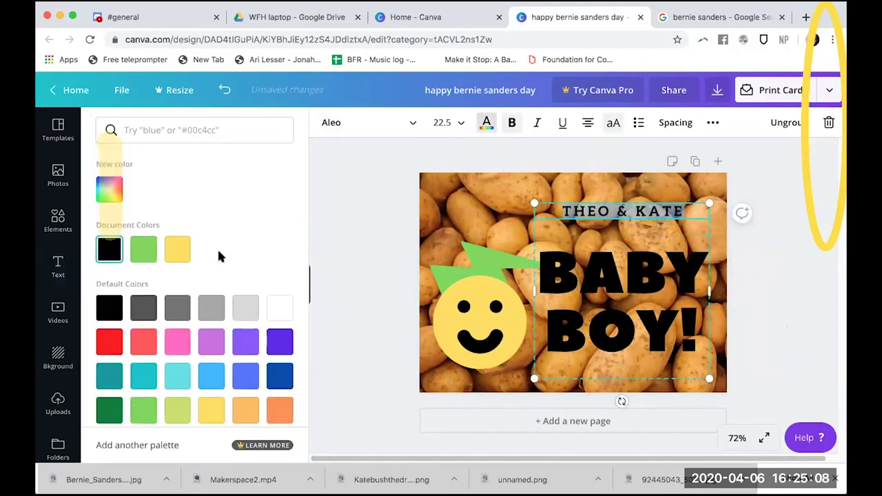
click(280, 310)
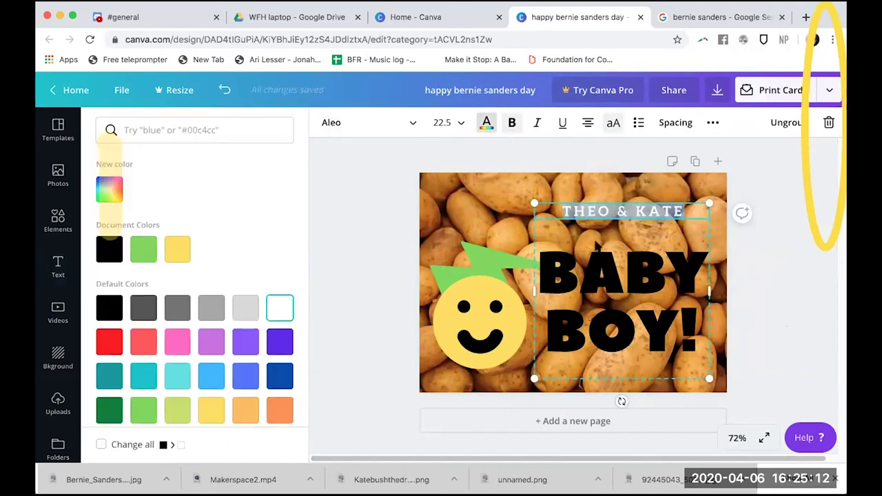
text(EAT OUR)
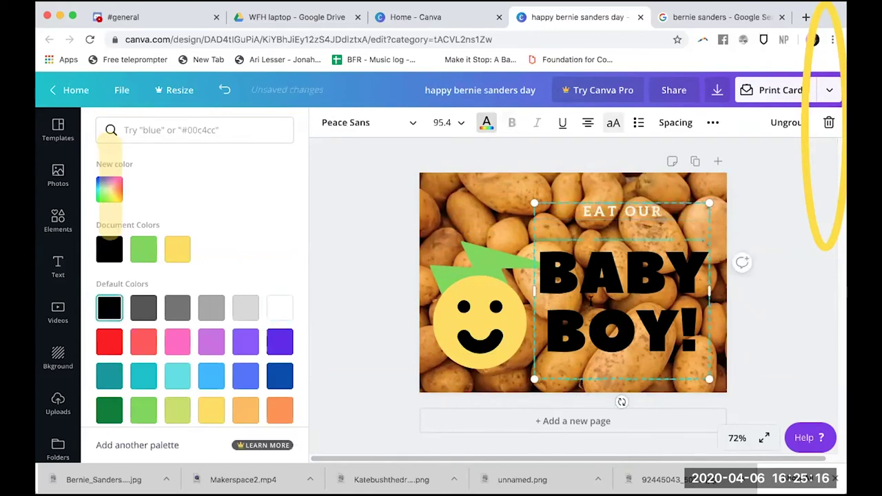
- Replace the large "BABY BOY!" text with "POTATOS"
key(ctrl+a)
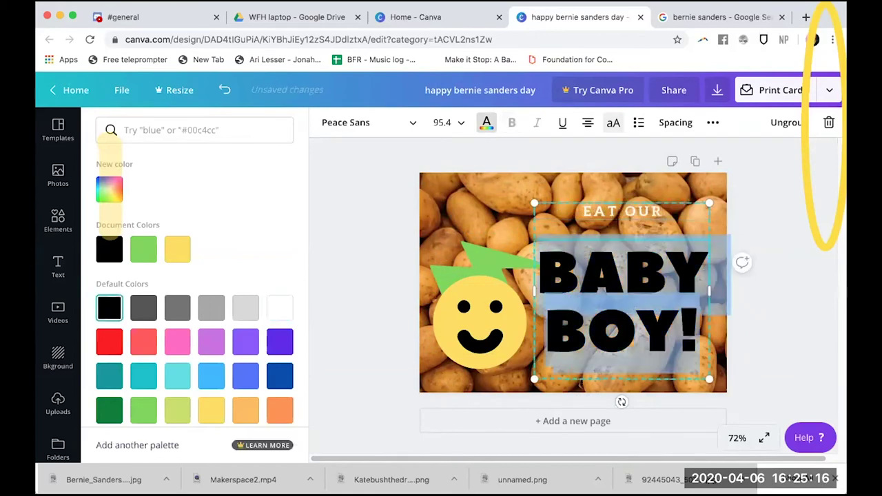
text(POTATOA)
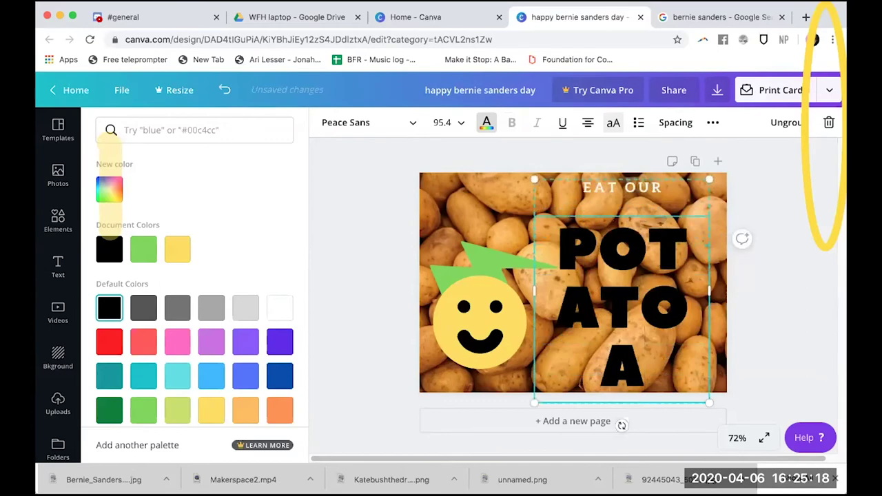
key(BackSpace)
text(S)
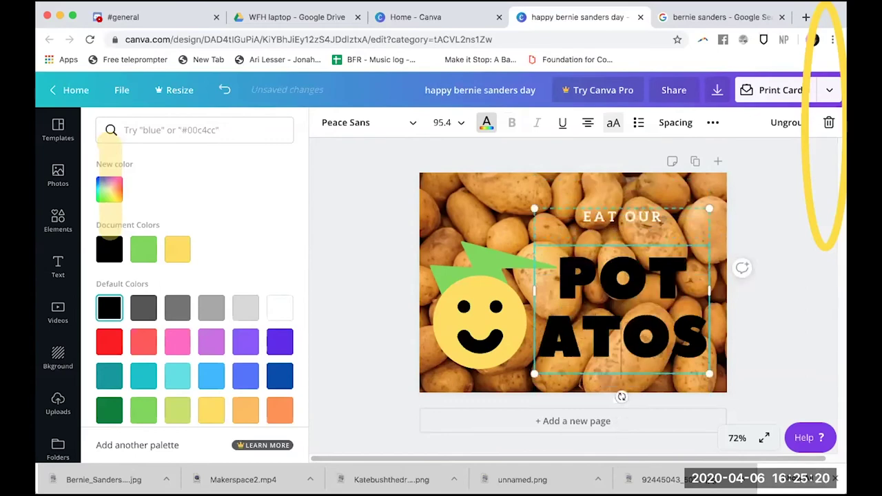
- Clear the "POTATOS" and "EAT OUR" text and delete the remaining empty text boxes from the card
key(ctrl+a)
key(BackSpace)
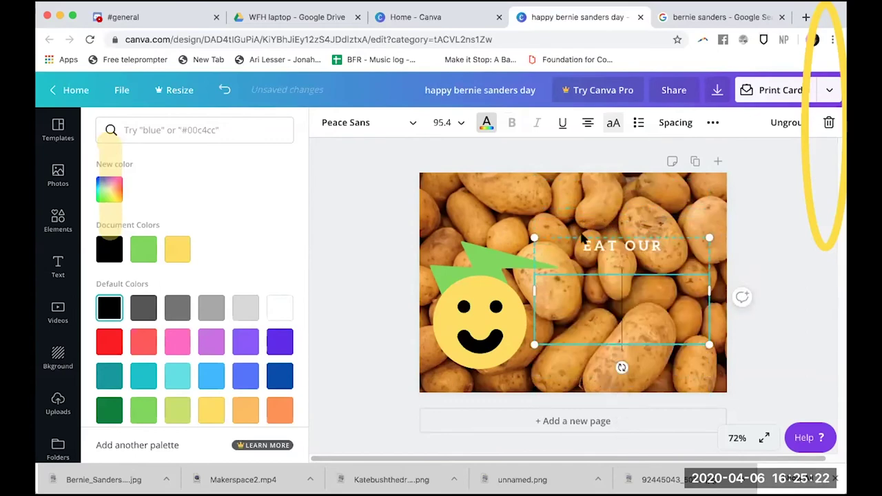
key(BackSpace)
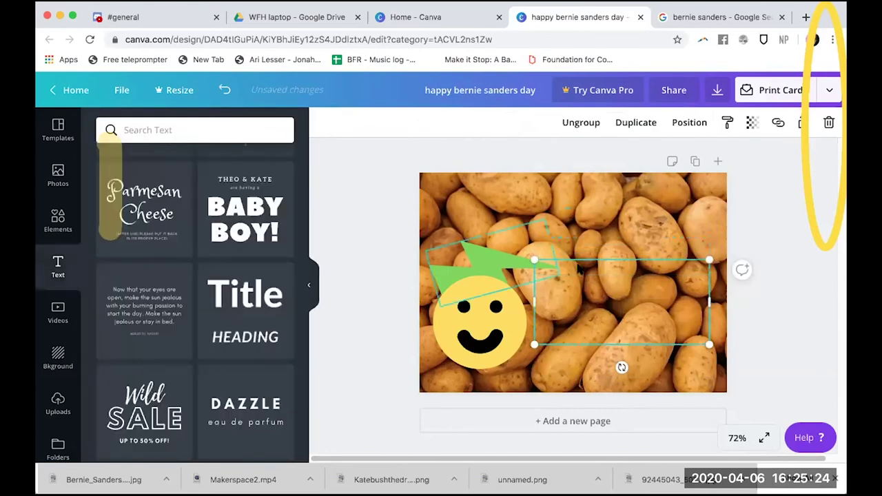
click(579, 264)
key(BackSpace)
click(580, 264)
click(582, 289)
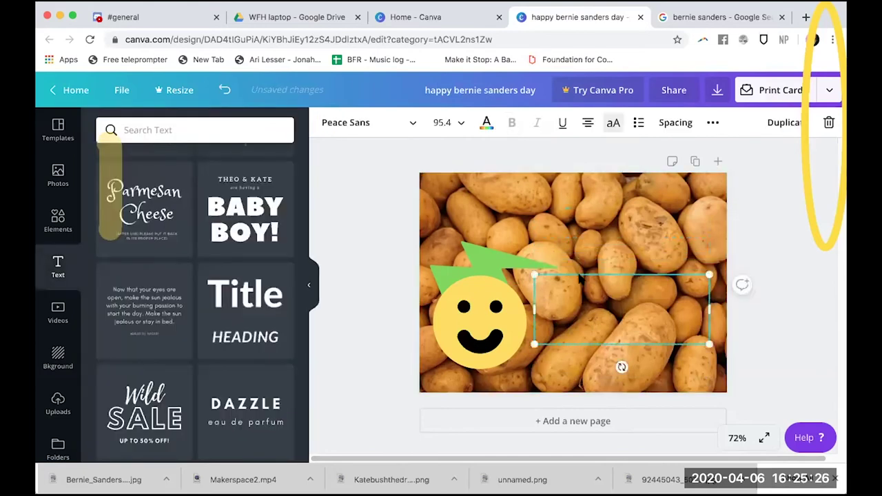
key(BackSpace)
- Add a heading to the upper right of the card reading "Happy Potato Day!"
scroll(183, 356, up, 6)
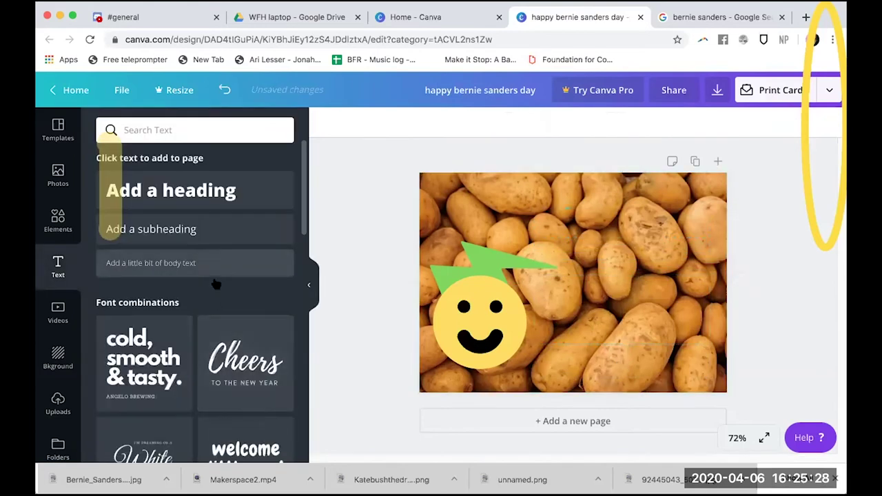
scroll(200, 345, down, 5)
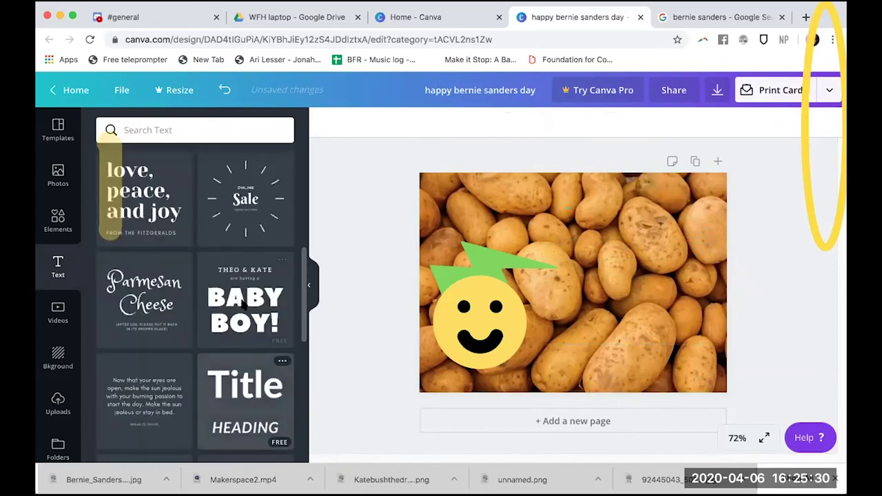
scroll(195, 253, up, 2)
scroll(192, 268, down, 5)
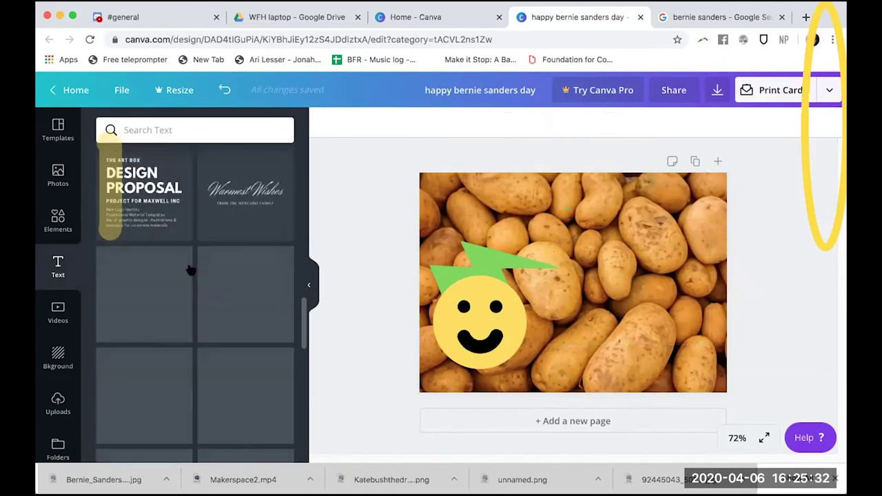
scroll(200, 290, up, 8)
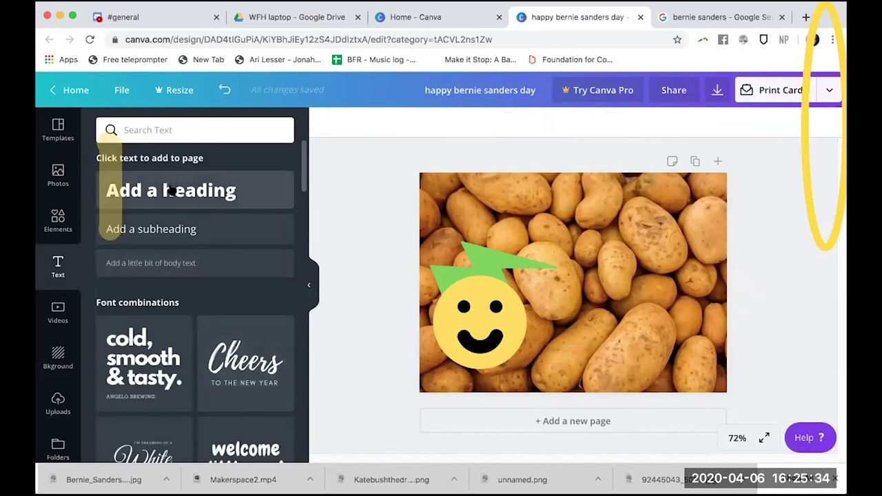
drag(230, 197, 692, 229)
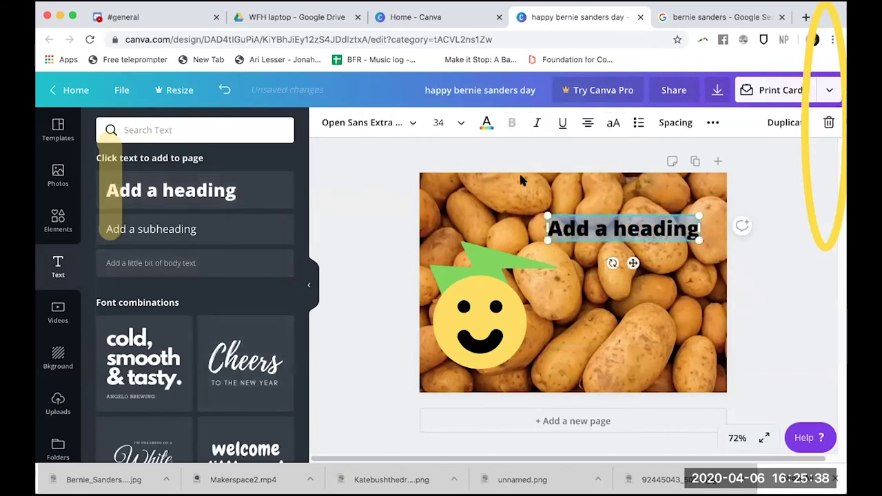
text(Happy Potato Day!)
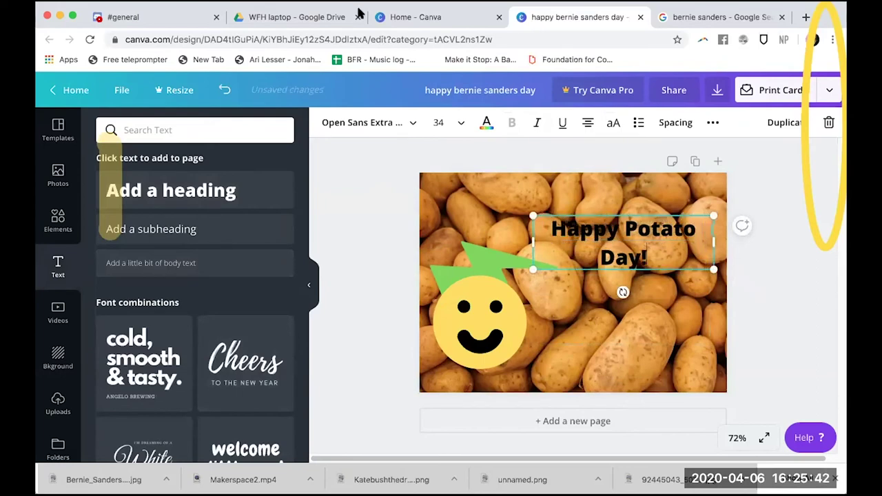
- Widen the heading so it fits on one line and move it up to the card's top edge
drag(535, 244, 502, 247)
click(533, 241)
drag(628, 193, 628, 160)
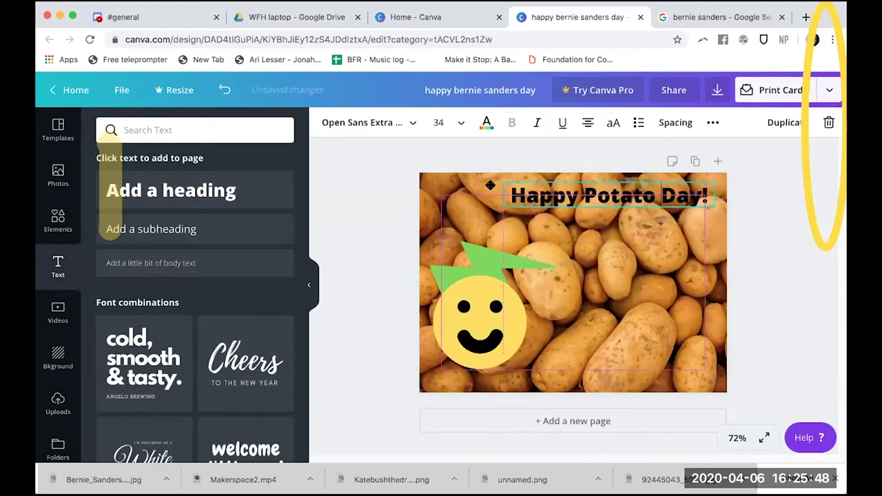
- Add a square shape and resize it into a narrow banner behind the "Happy Potato Day!" heading
click(58, 219)
scroll(217, 289, down, 5)
scroll(206, 227, down, 3)
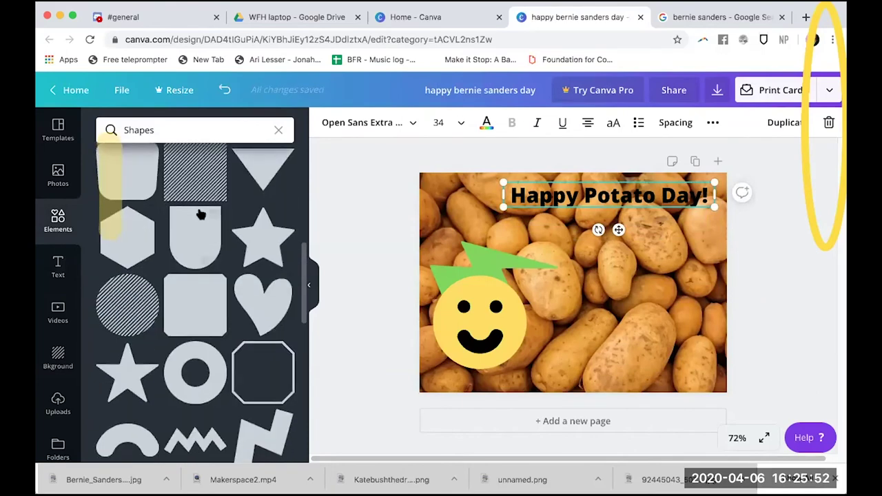
scroll(207, 215, up, 3)
scroll(197, 313, down, 2)
scroll(184, 297, up, 6)
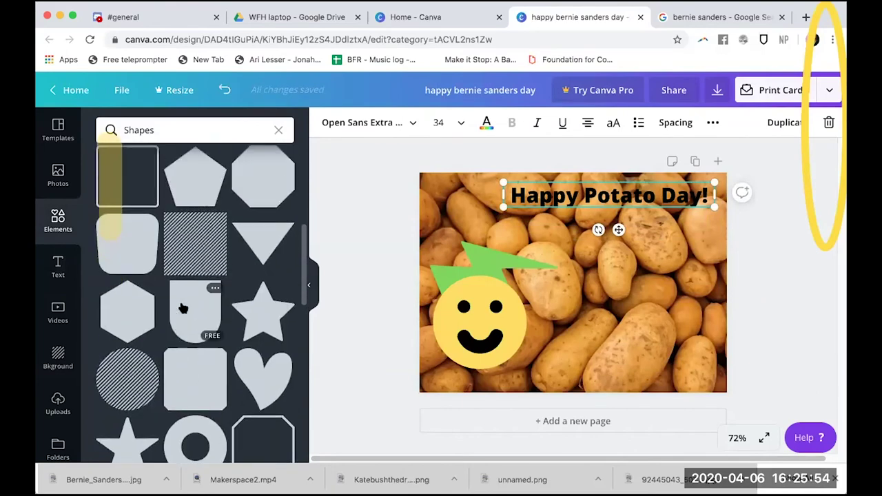
click(187, 263)
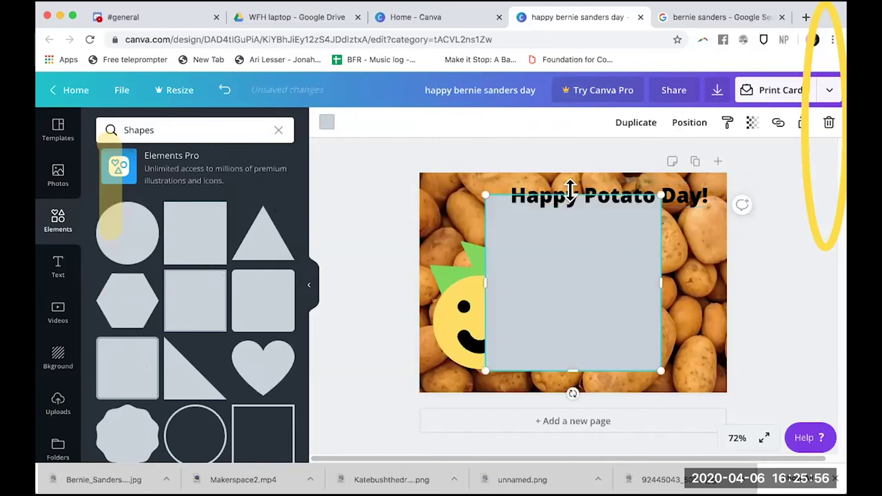
drag(574, 231, 573, 197)
drag(718, 201, 713, 200)
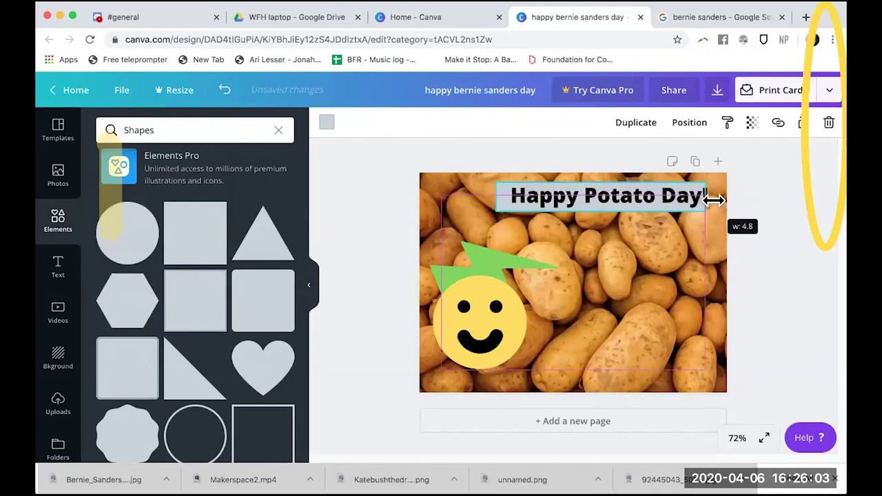
- Recolor the banner behind the heading with the light green used for the hair
click(328, 123)
click(143, 249)
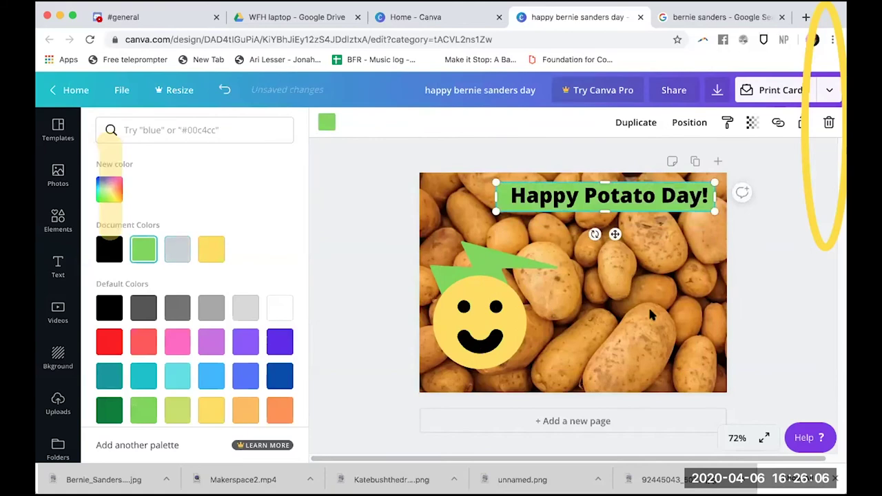
click(610, 207)
click(809, 297)
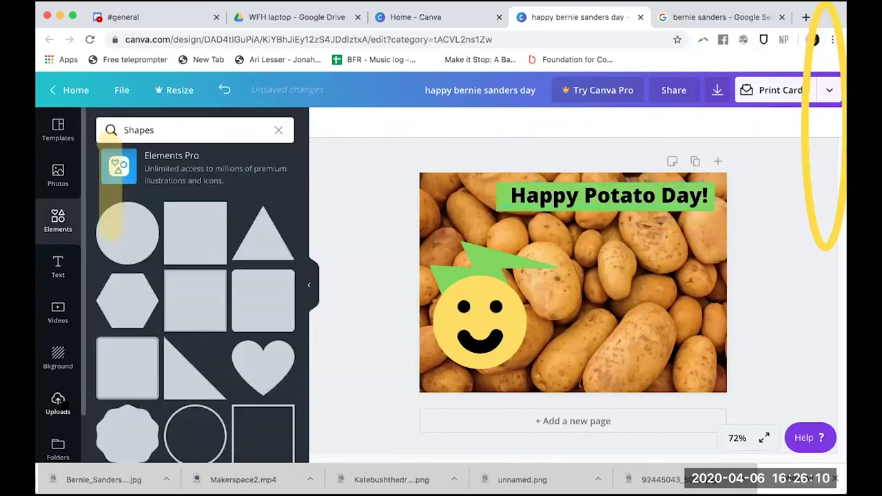
- Add the uploaded Bernie Sanders photo to the card, scale it down and place it in the lower-right area
click(61, 402)
drag(104, 193, 598, 240)
drag(705, 213, 682, 250)
drag(648, 348, 677, 342)
click(816, 319)
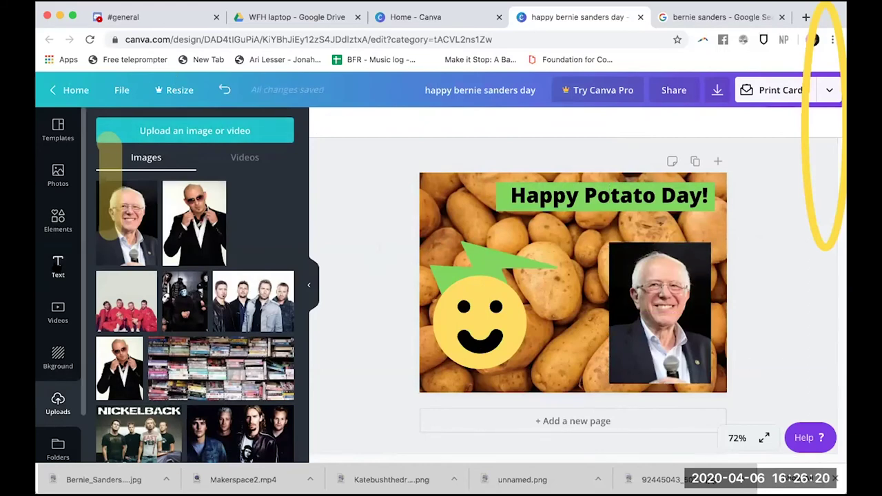
- Clear the "Shapes" search and look over the general element categories such as grids, frames and stickers
scroll(60, 276, down, 1)
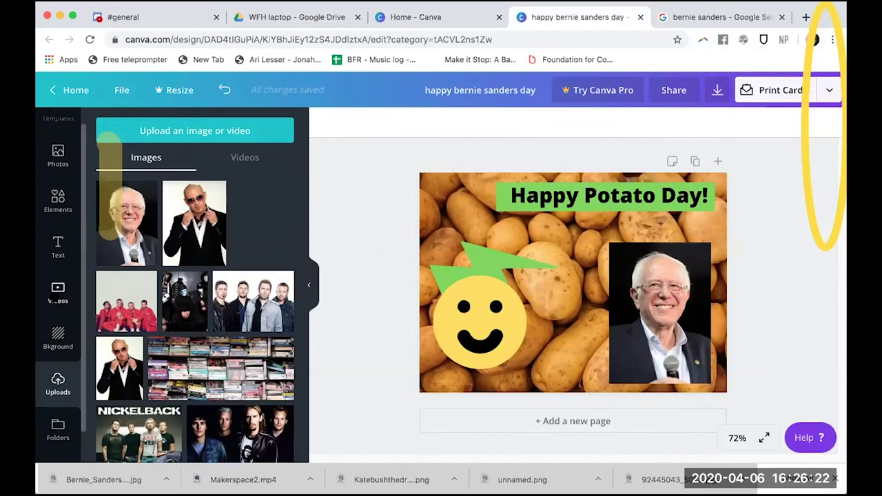
scroll(55, 300, up, 1)
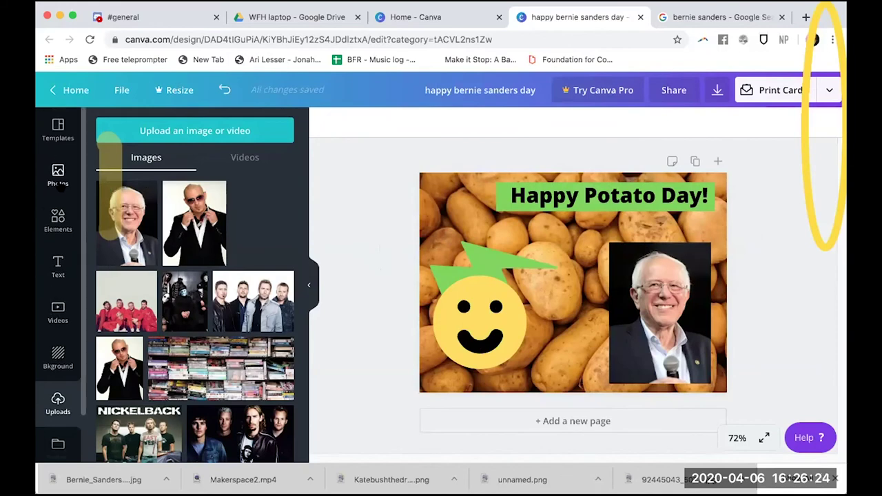
click(58, 176)
click(58, 220)
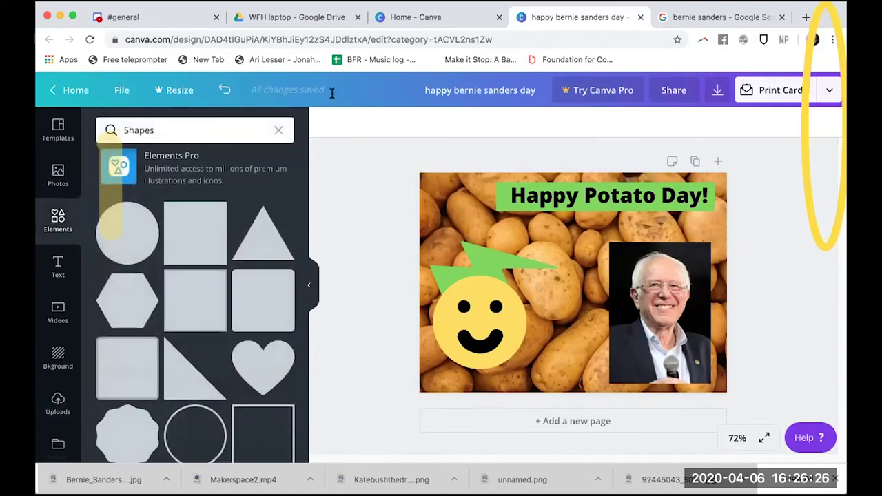
click(278, 131)
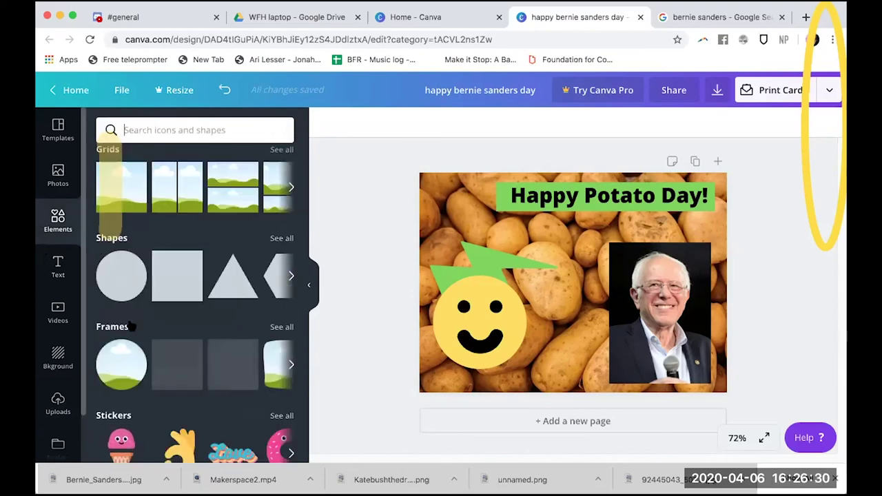
- Try out the red heartbeat line from the full Lines collection on the card, resize it and delete it
scroll(139, 294, down, 5)
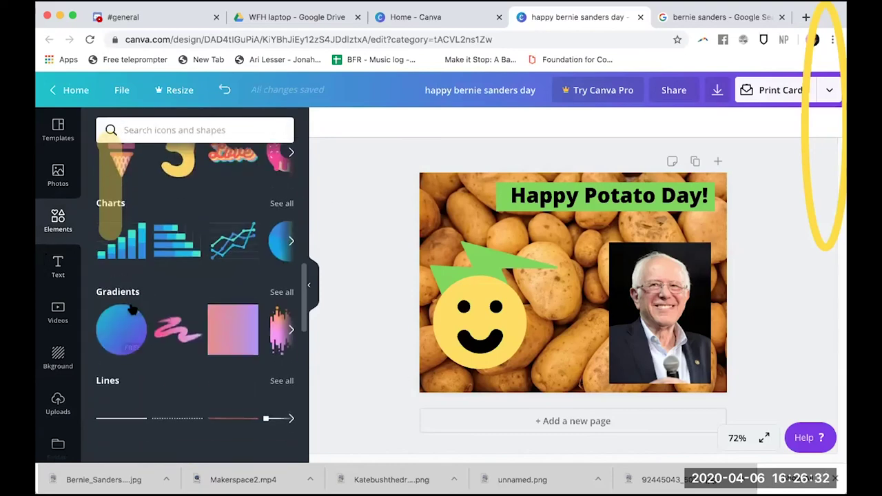
scroll(132, 310, down, 1)
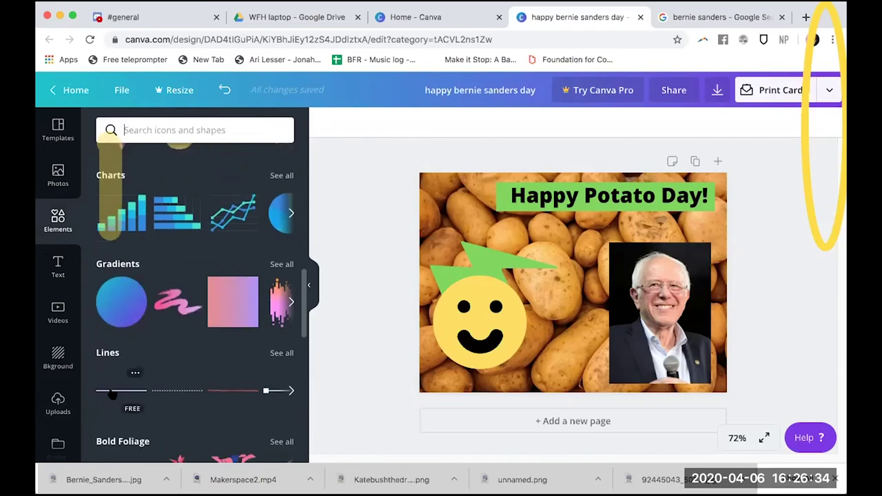
click(281, 352)
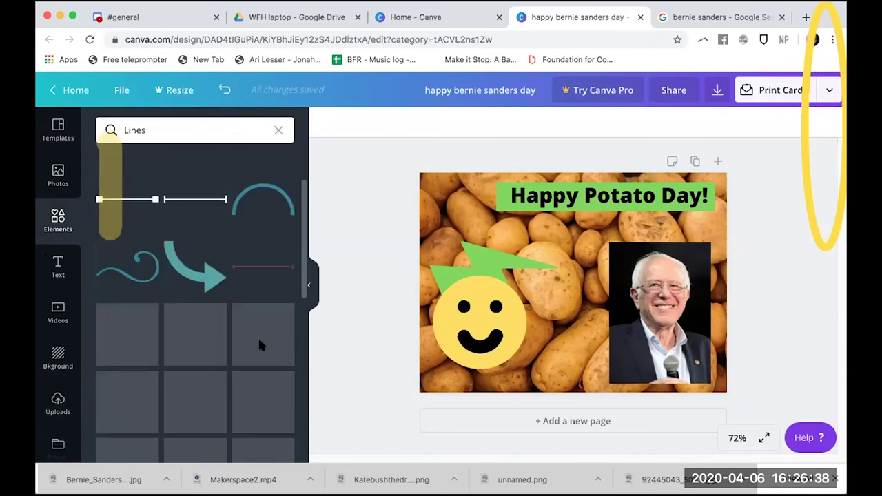
scroll(158, 410, down, 10)
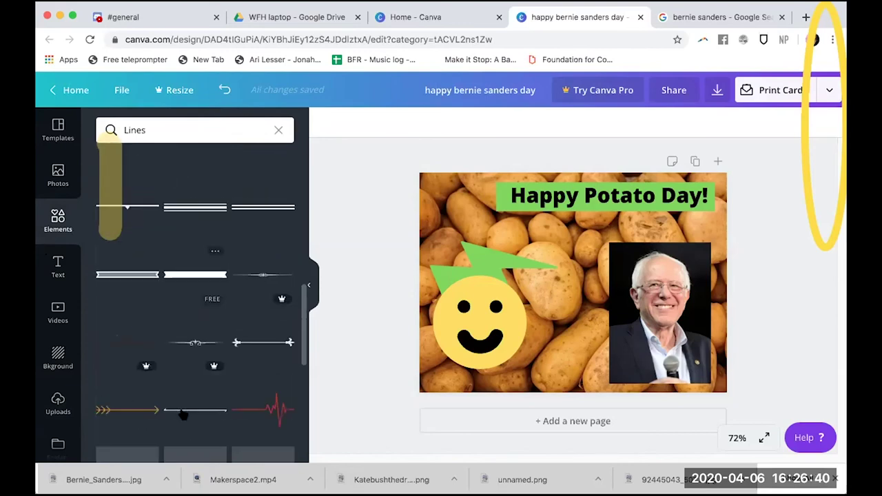
drag(272, 237, 507, 234)
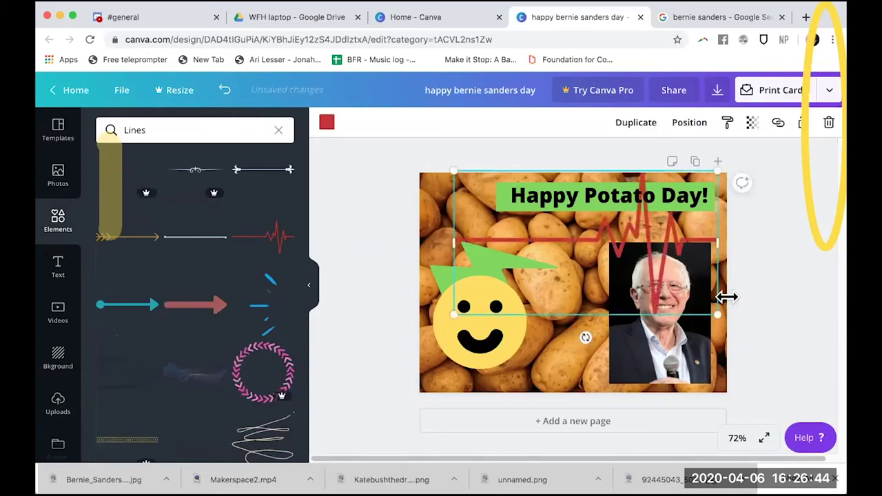
mouse_move(719, 314)
mouse_down()
mouse_move(647, 283)
mouse_move(721, 282)
mouse_move(717, 304)
mouse_move(704, 308)
mouse_up()
key(Delete)
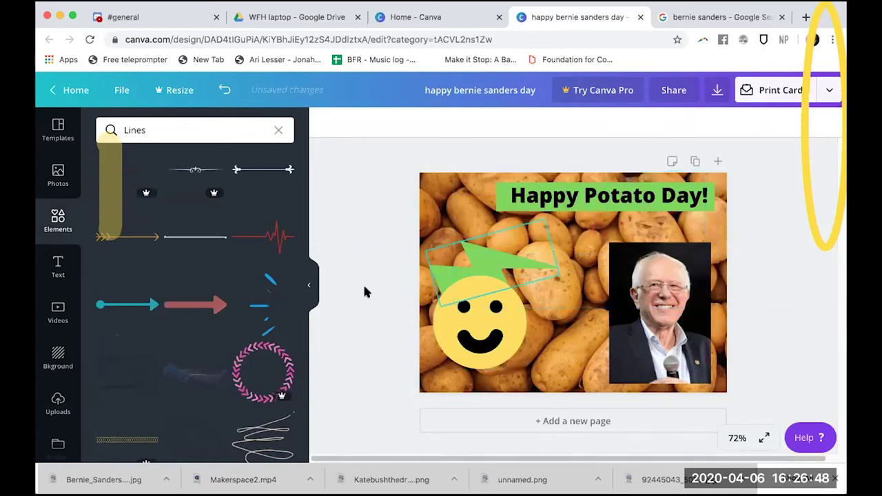
- Clear the "Lines" search and look over the themed element categories, such as foliage, zodiac symbols, sketchy flowers and hand-drawn animals
click(281, 130)
scroll(189, 332, down, 2)
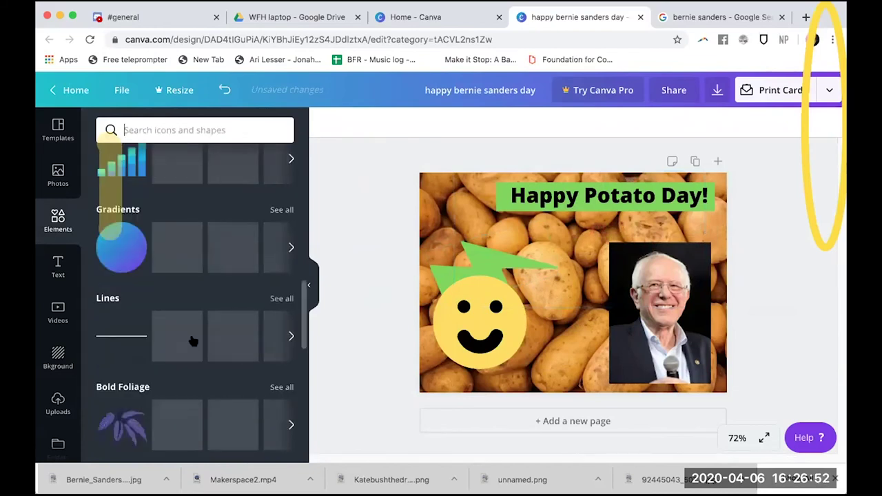
scroll(235, 331, down, 2)
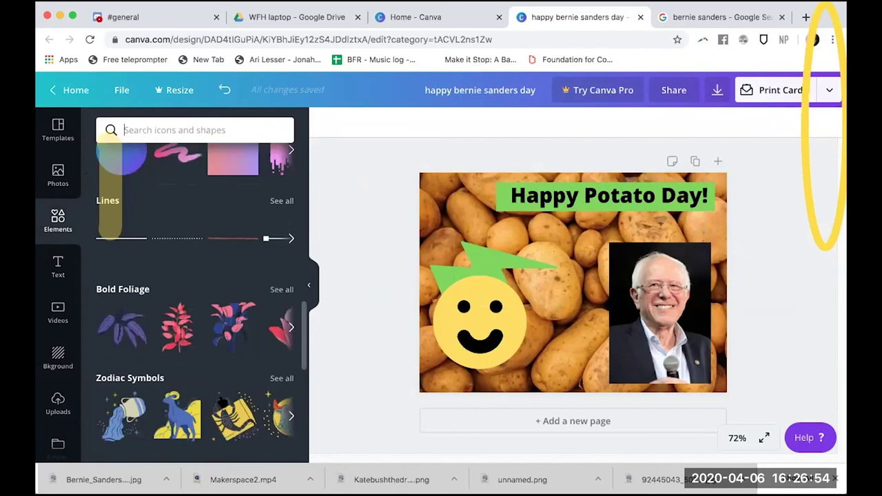
scroll(222, 403, down, 6)
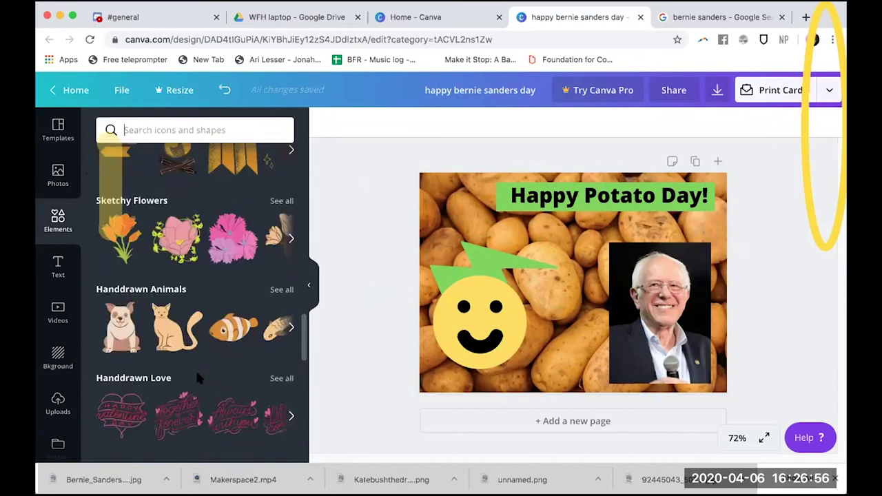
scroll(197, 378, down, 10)
scroll(197, 377, up, 18)
scroll(197, 374, down, 2)
scroll(198, 374, up, 3)
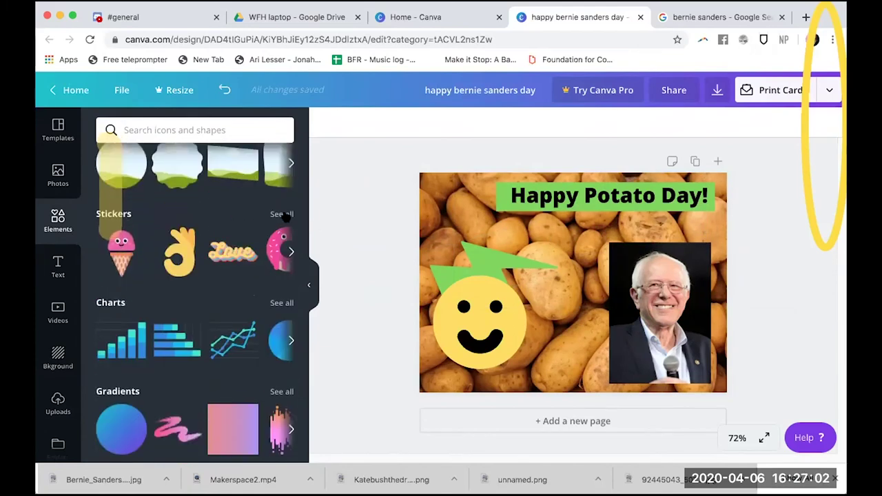
- Show the full Stickers collection and look through its arrow, word and food stickers
click(281, 214)
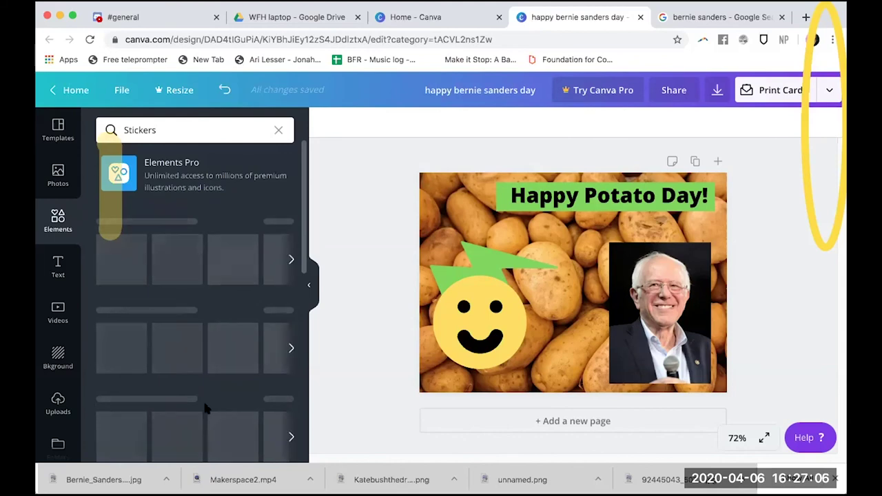
scroll(228, 344, down, 1)
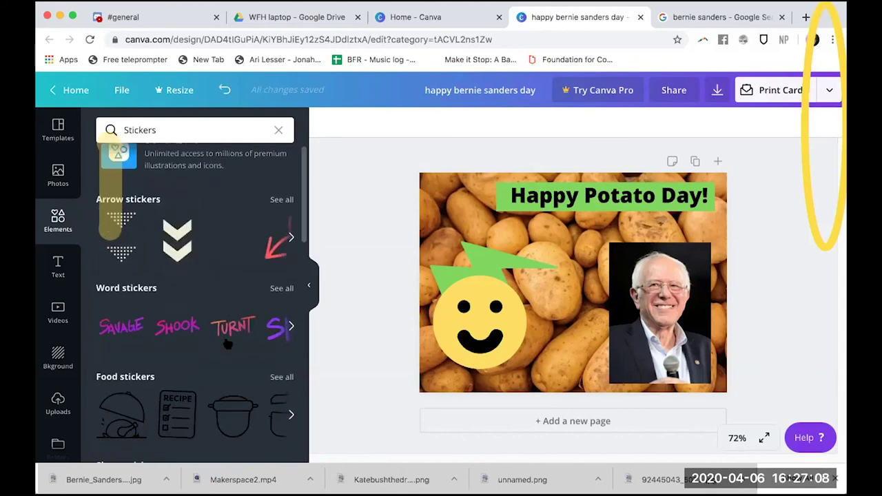